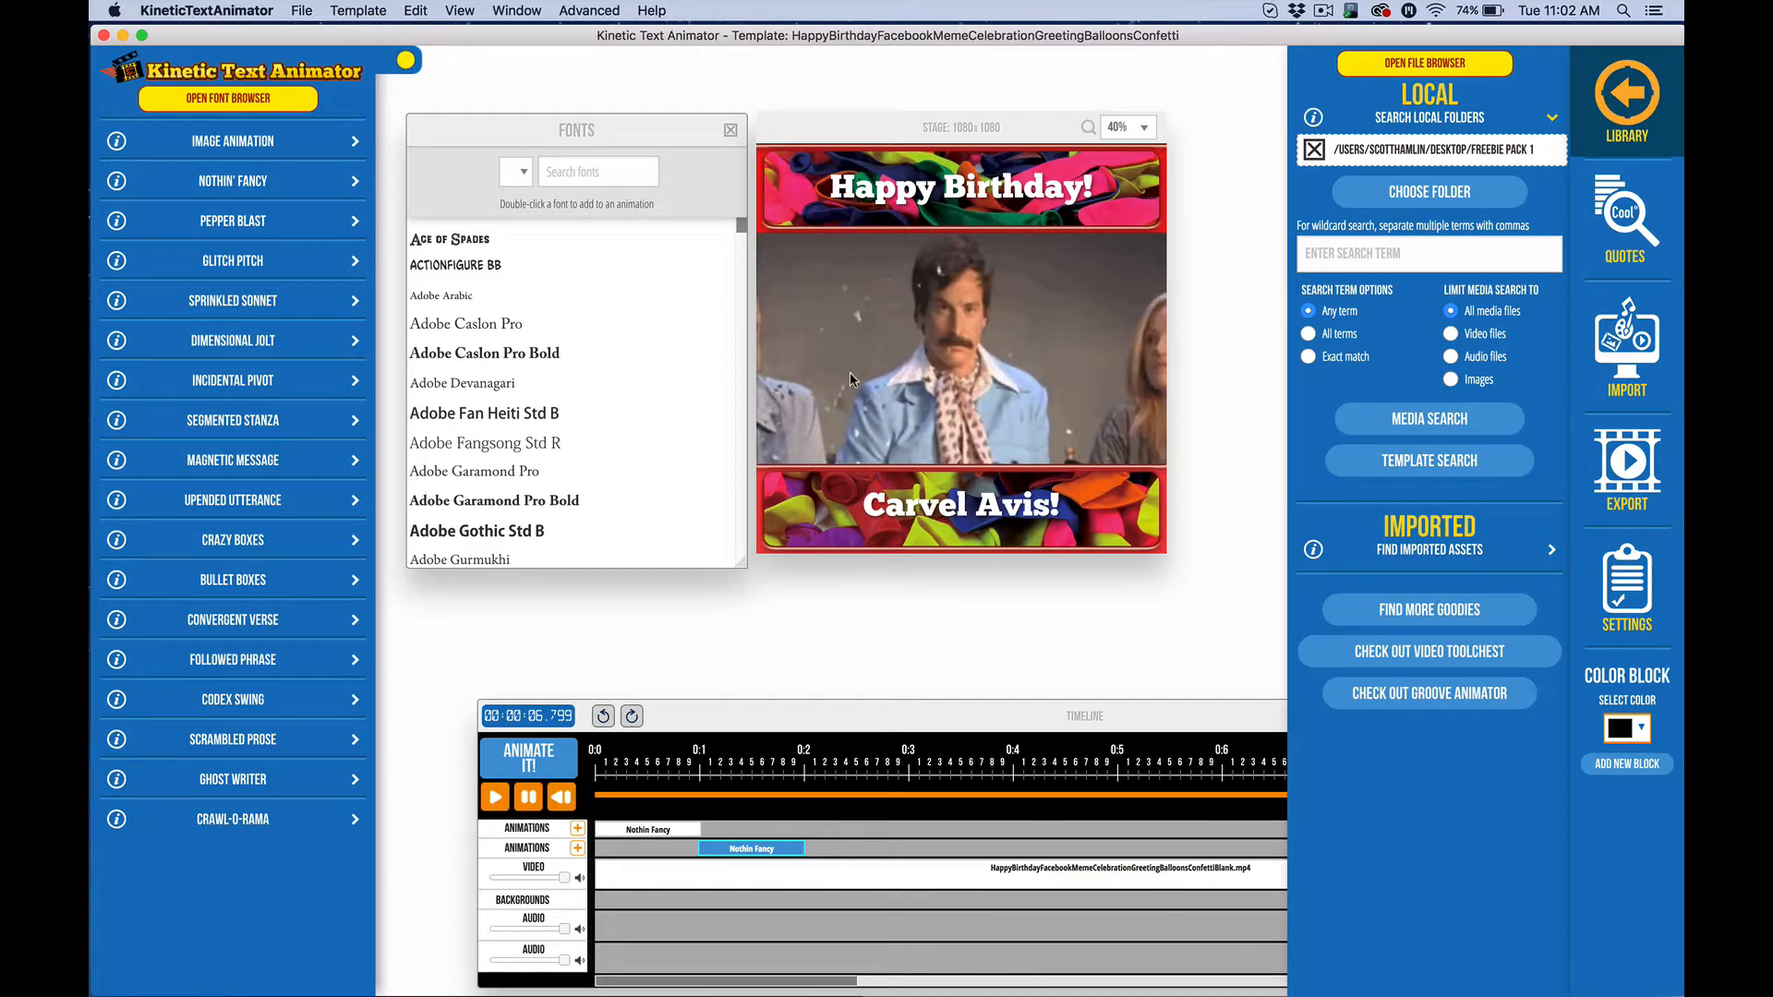
# Launch Video Toolchest and import the silly birthday song video into the Social Meme Creator
pyautogui.moveTo(689, 990)
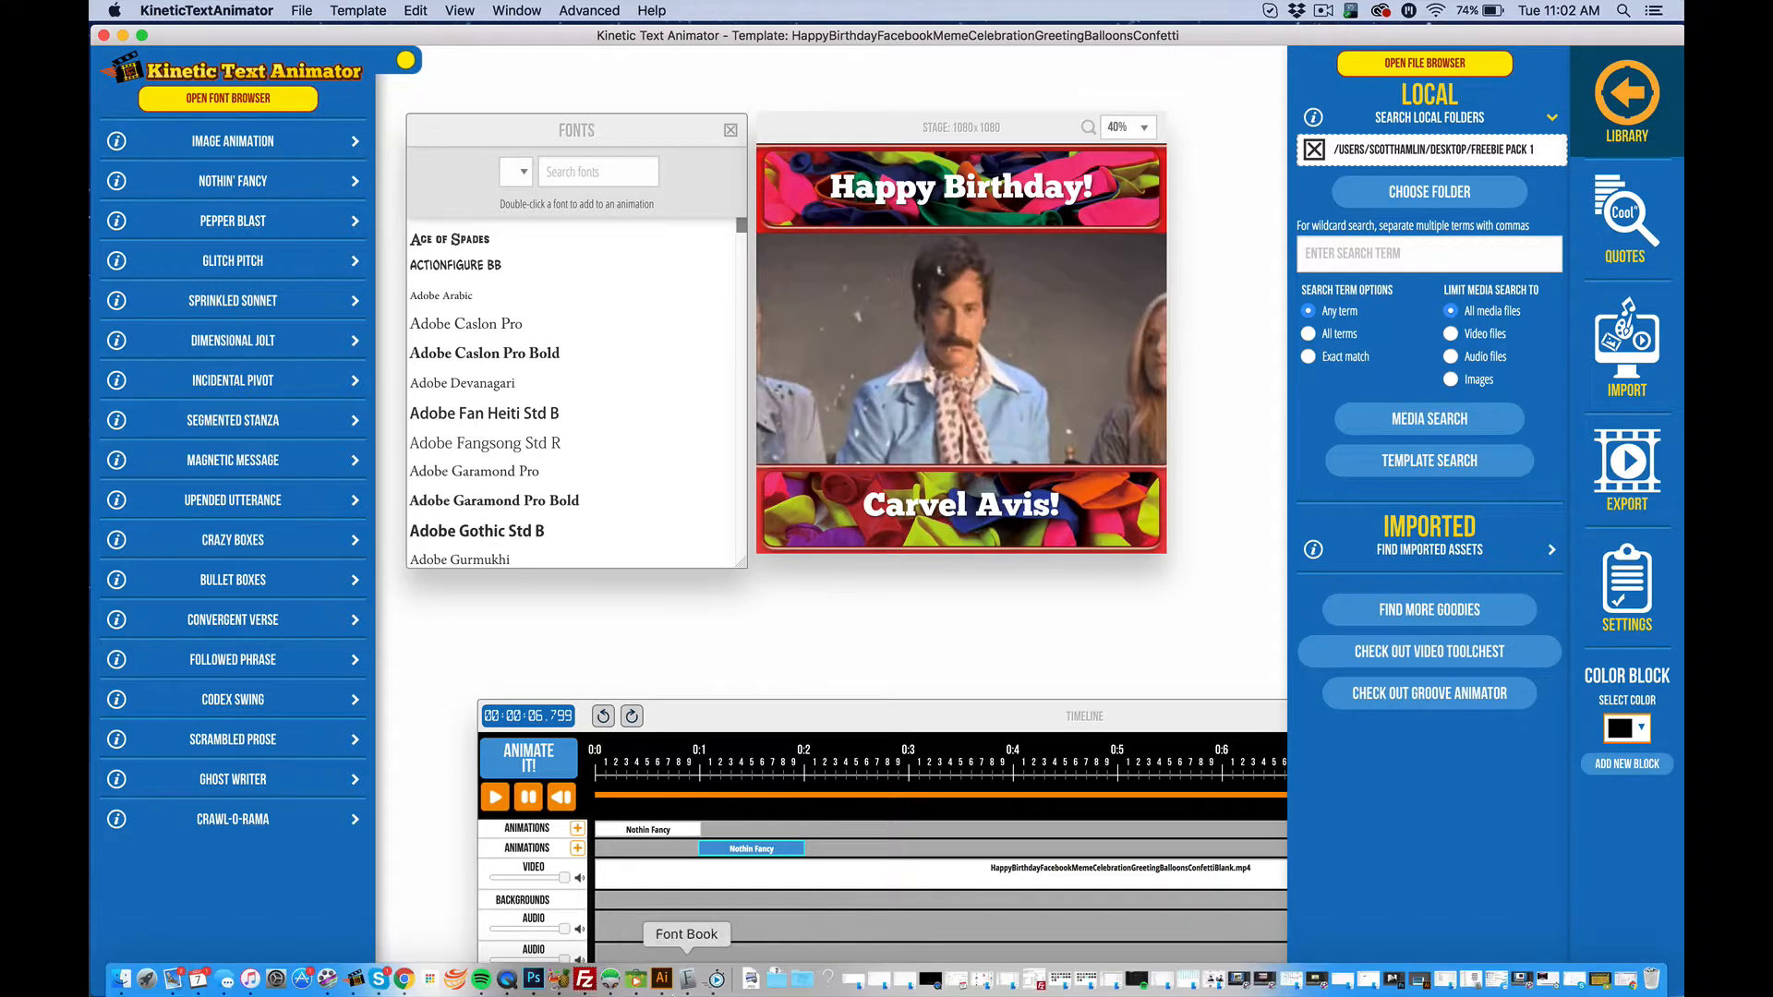
pyautogui.click(631, 985)
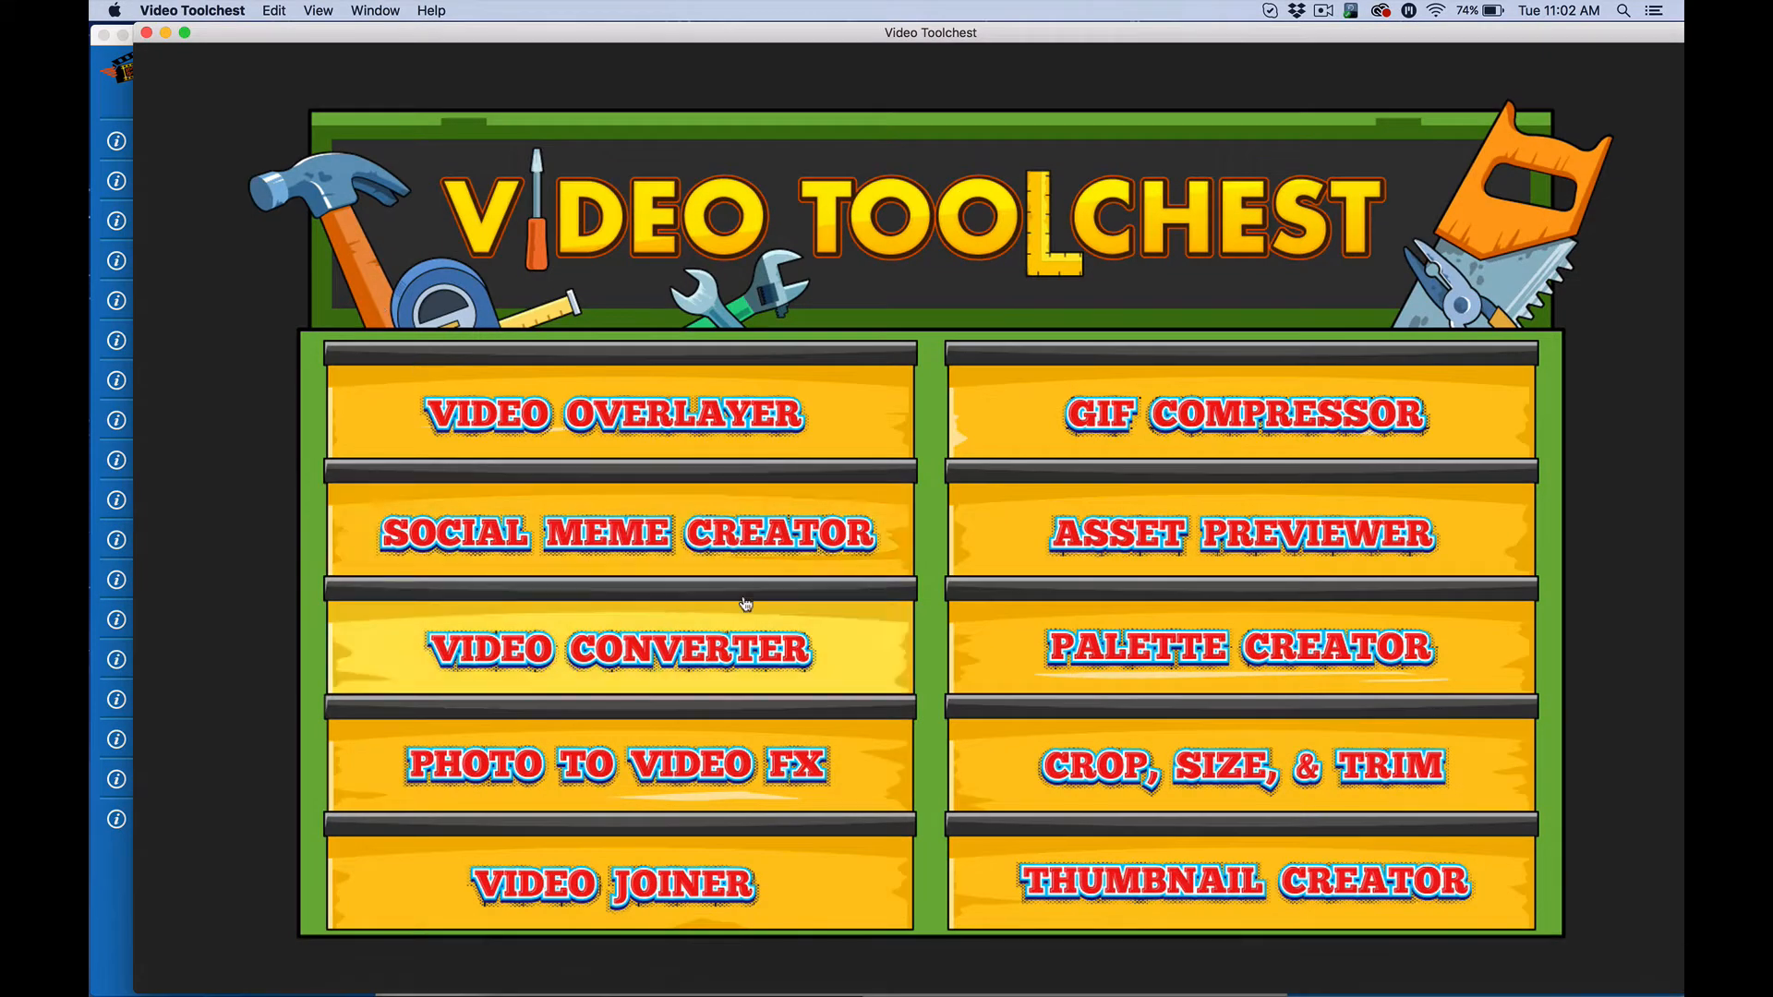
pyautogui.click(763, 567)
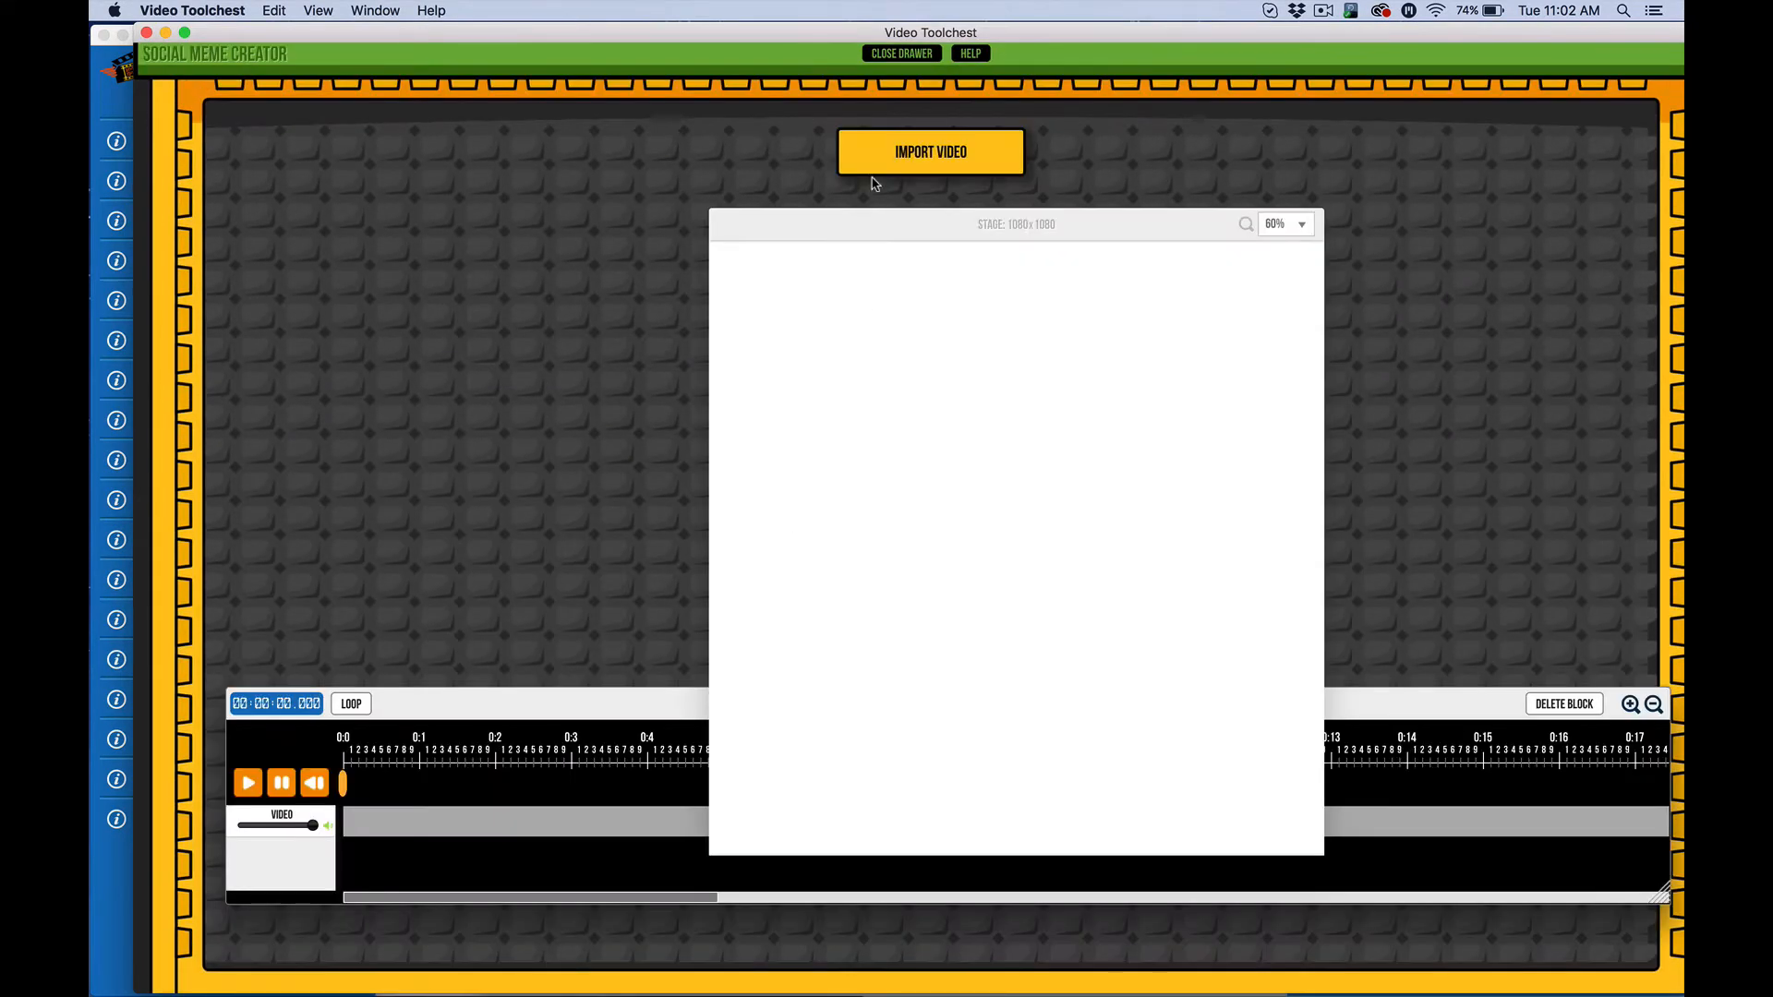
pyautogui.click(877, 162)
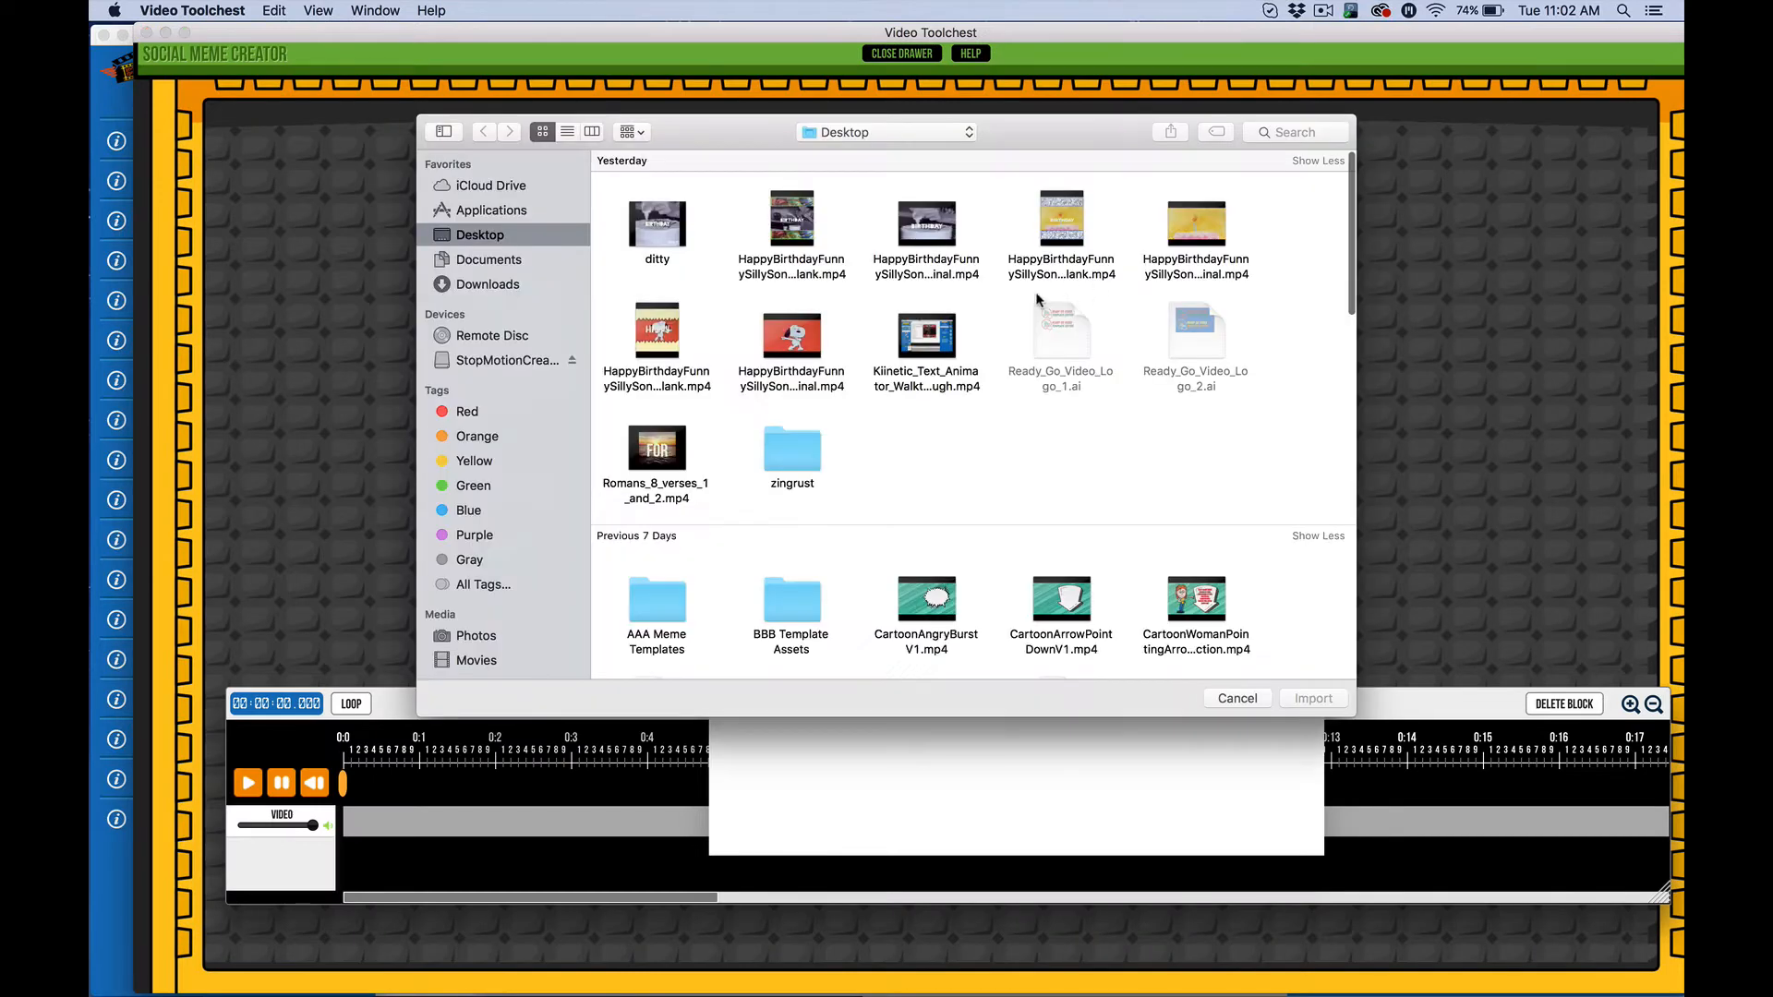
pyautogui.click(1197, 223)
pyautogui.click(1314, 698)
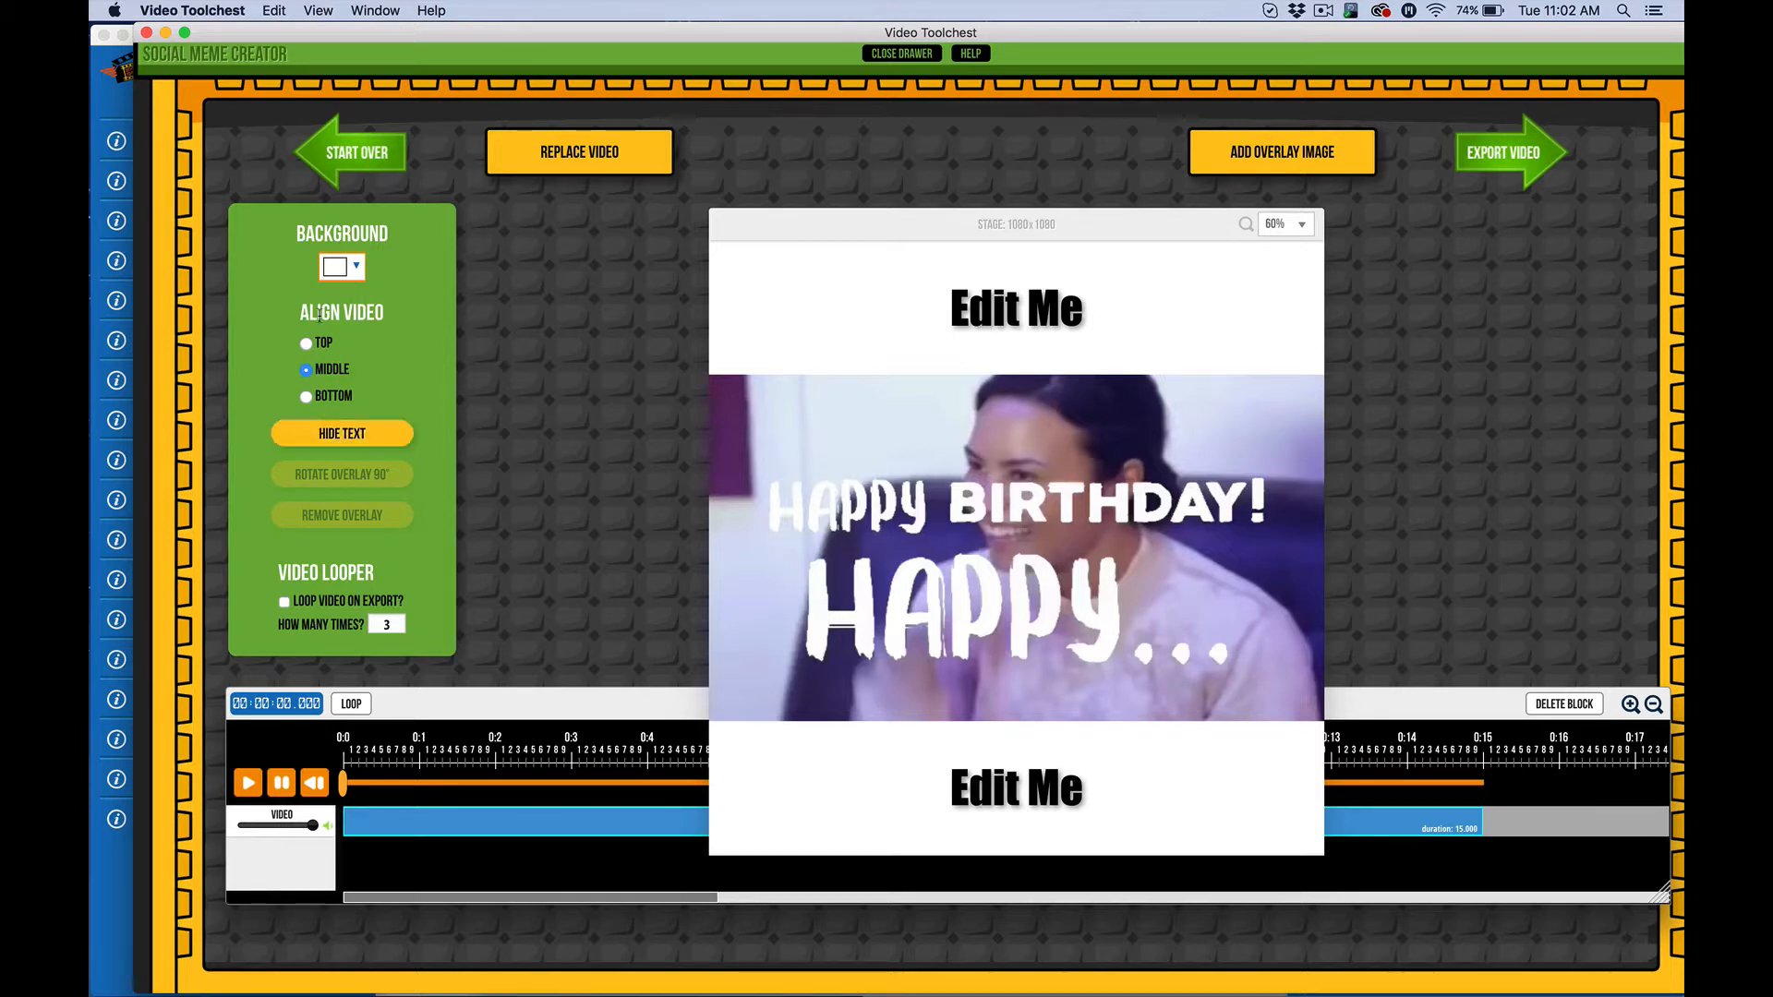
# Try the video aligned top, bottom and back to middle, then close the meme creator
pyautogui.click(308, 343)
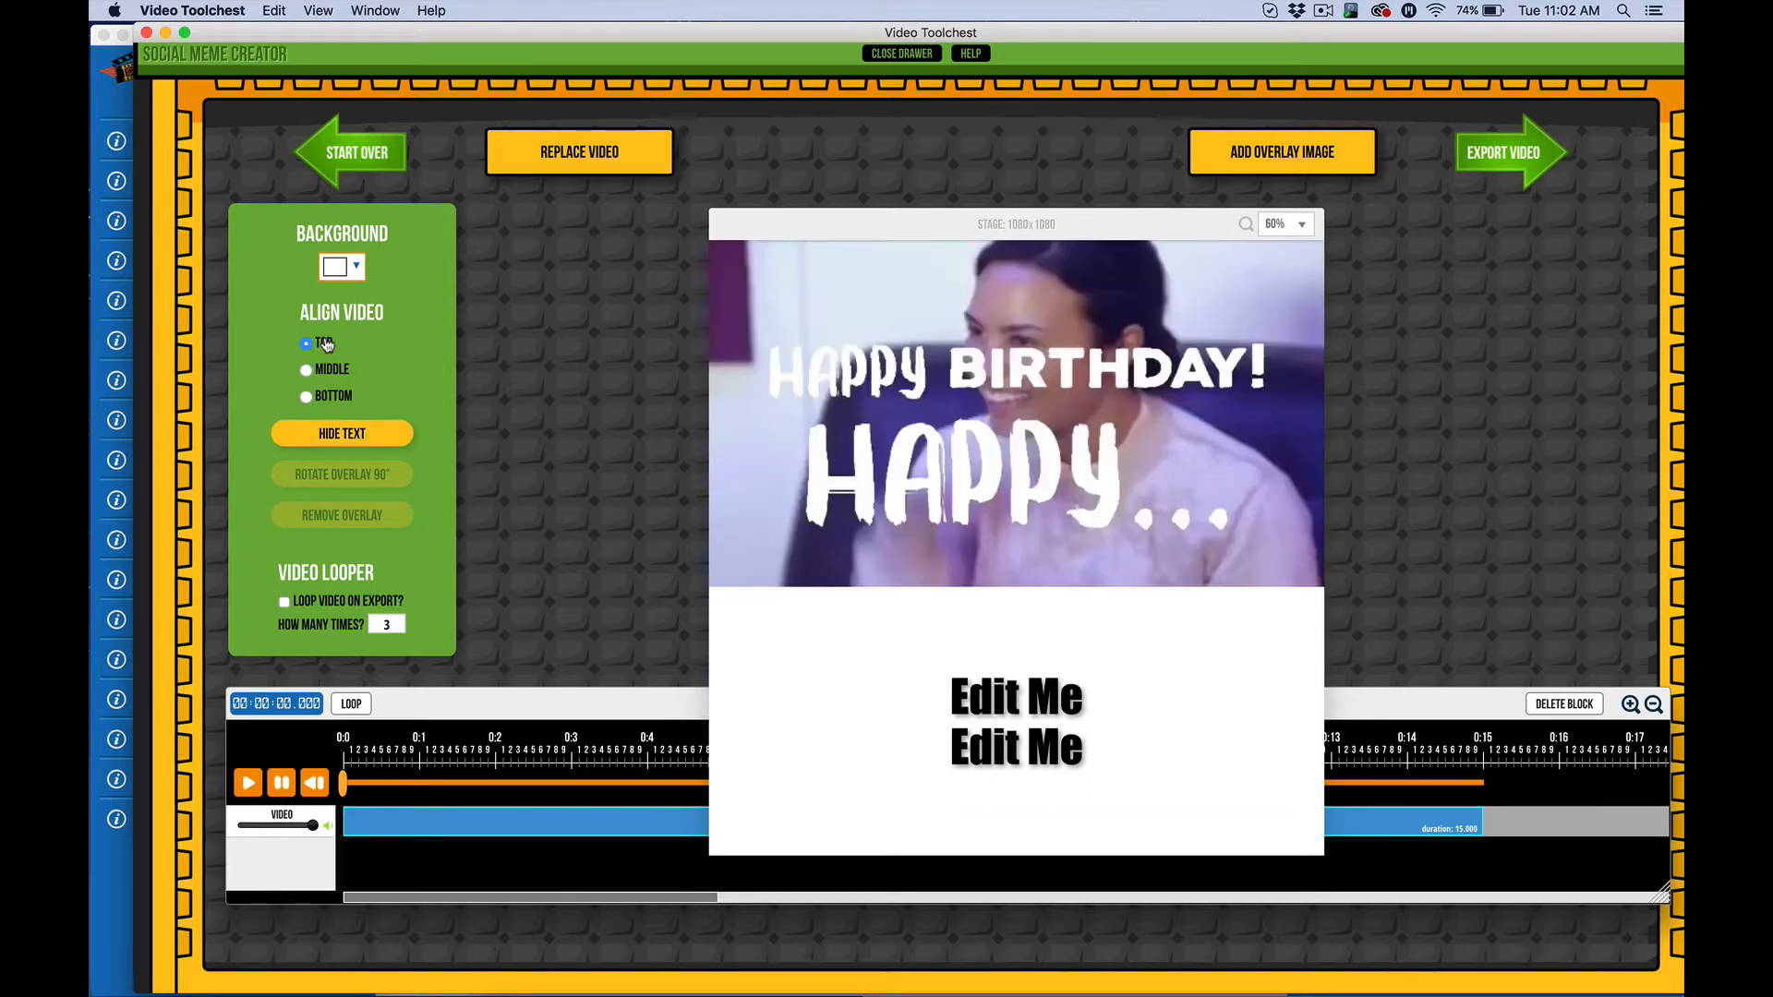
pyautogui.click(318, 396)
pyautogui.click(318, 370)
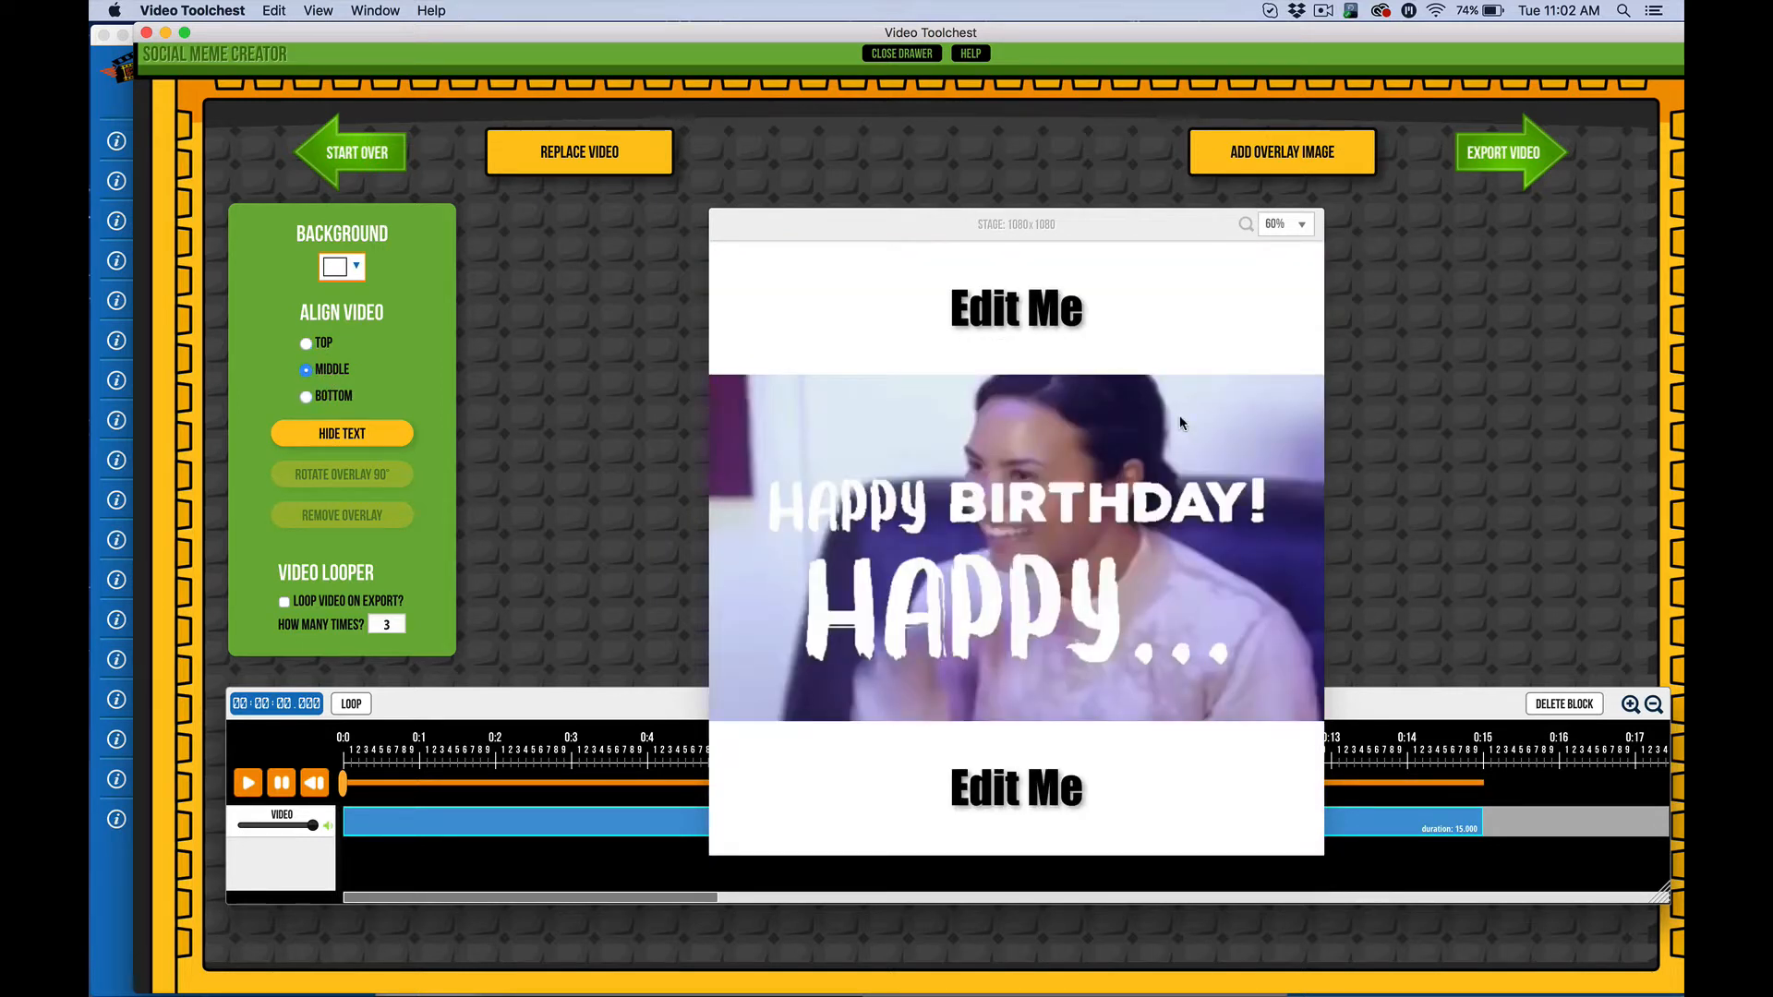
pyautogui.click(927, 55)
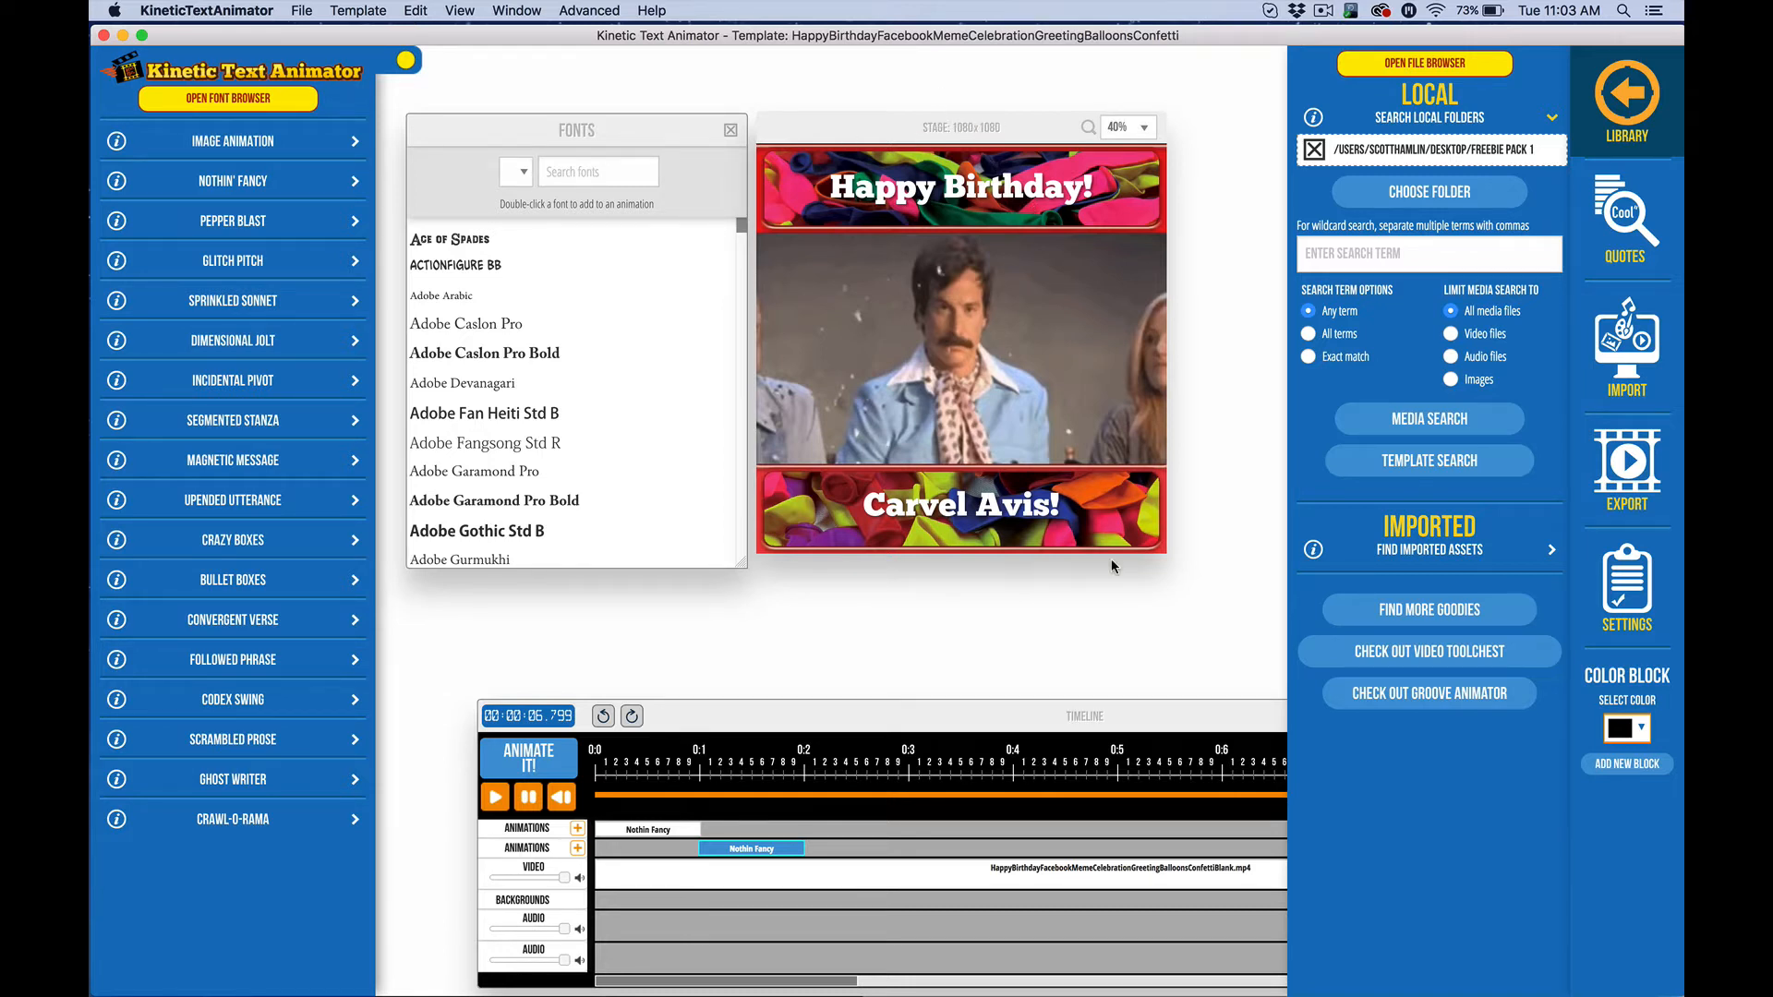
pyautogui.click(1627, 586)
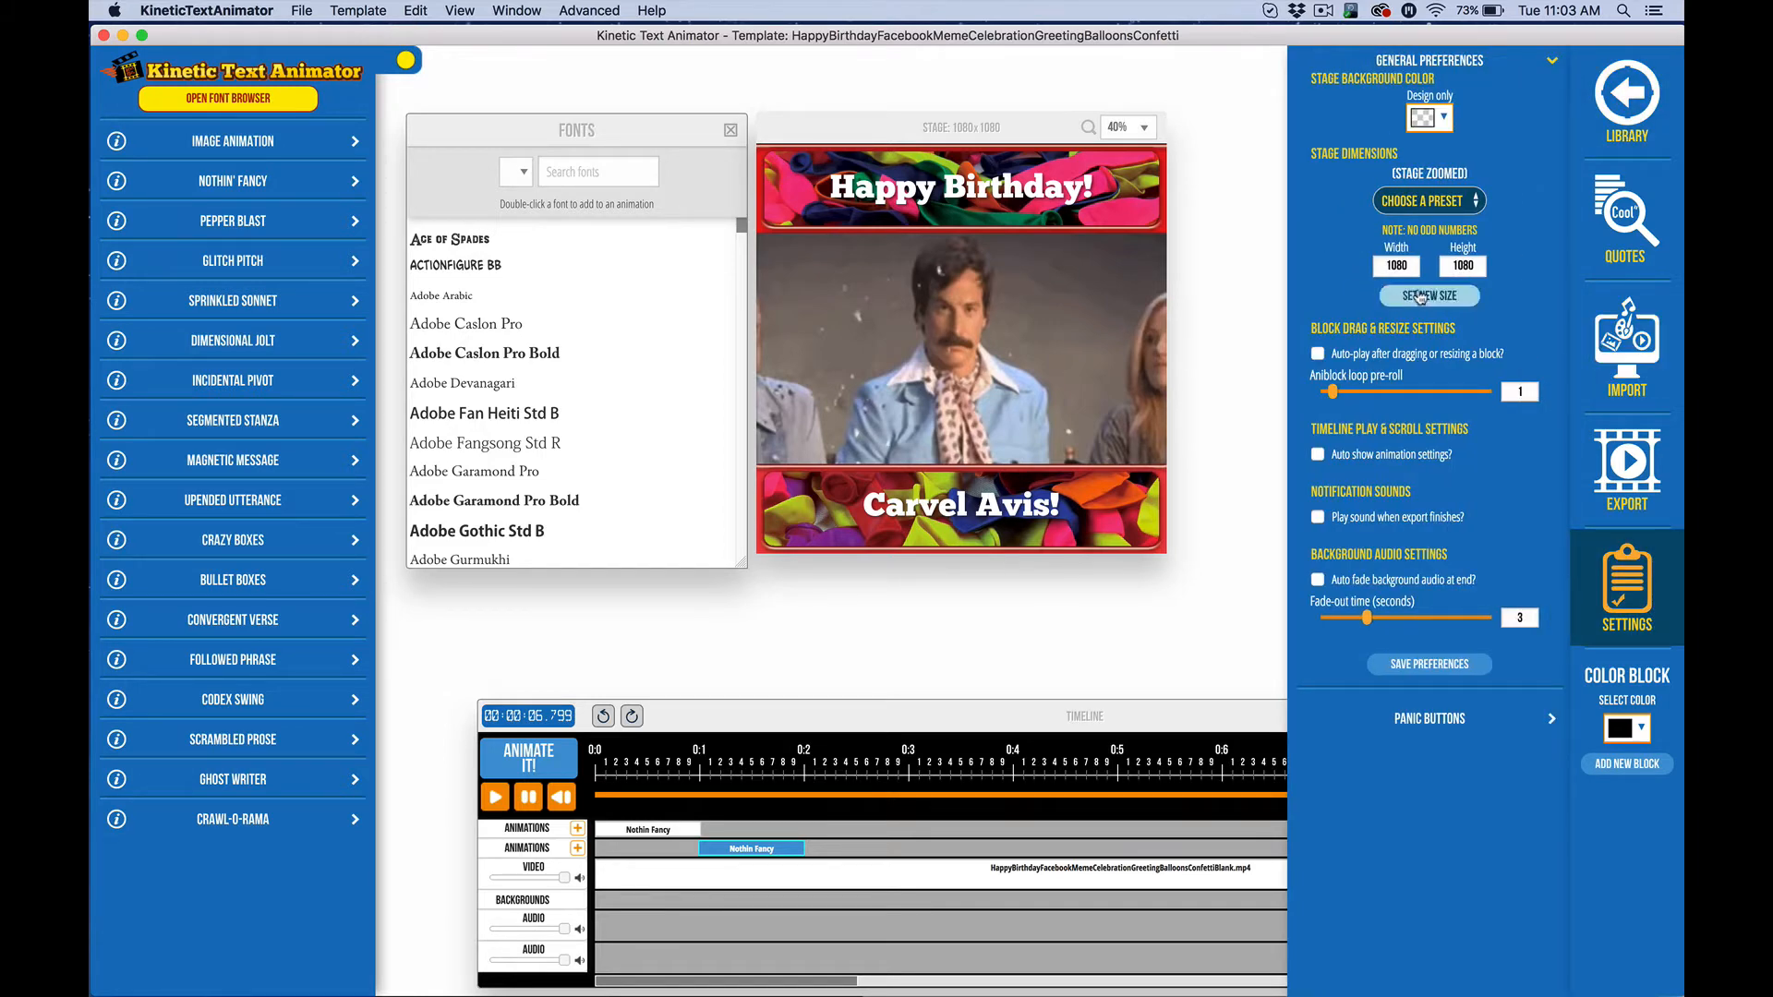
pyautogui.click(1628, 597)
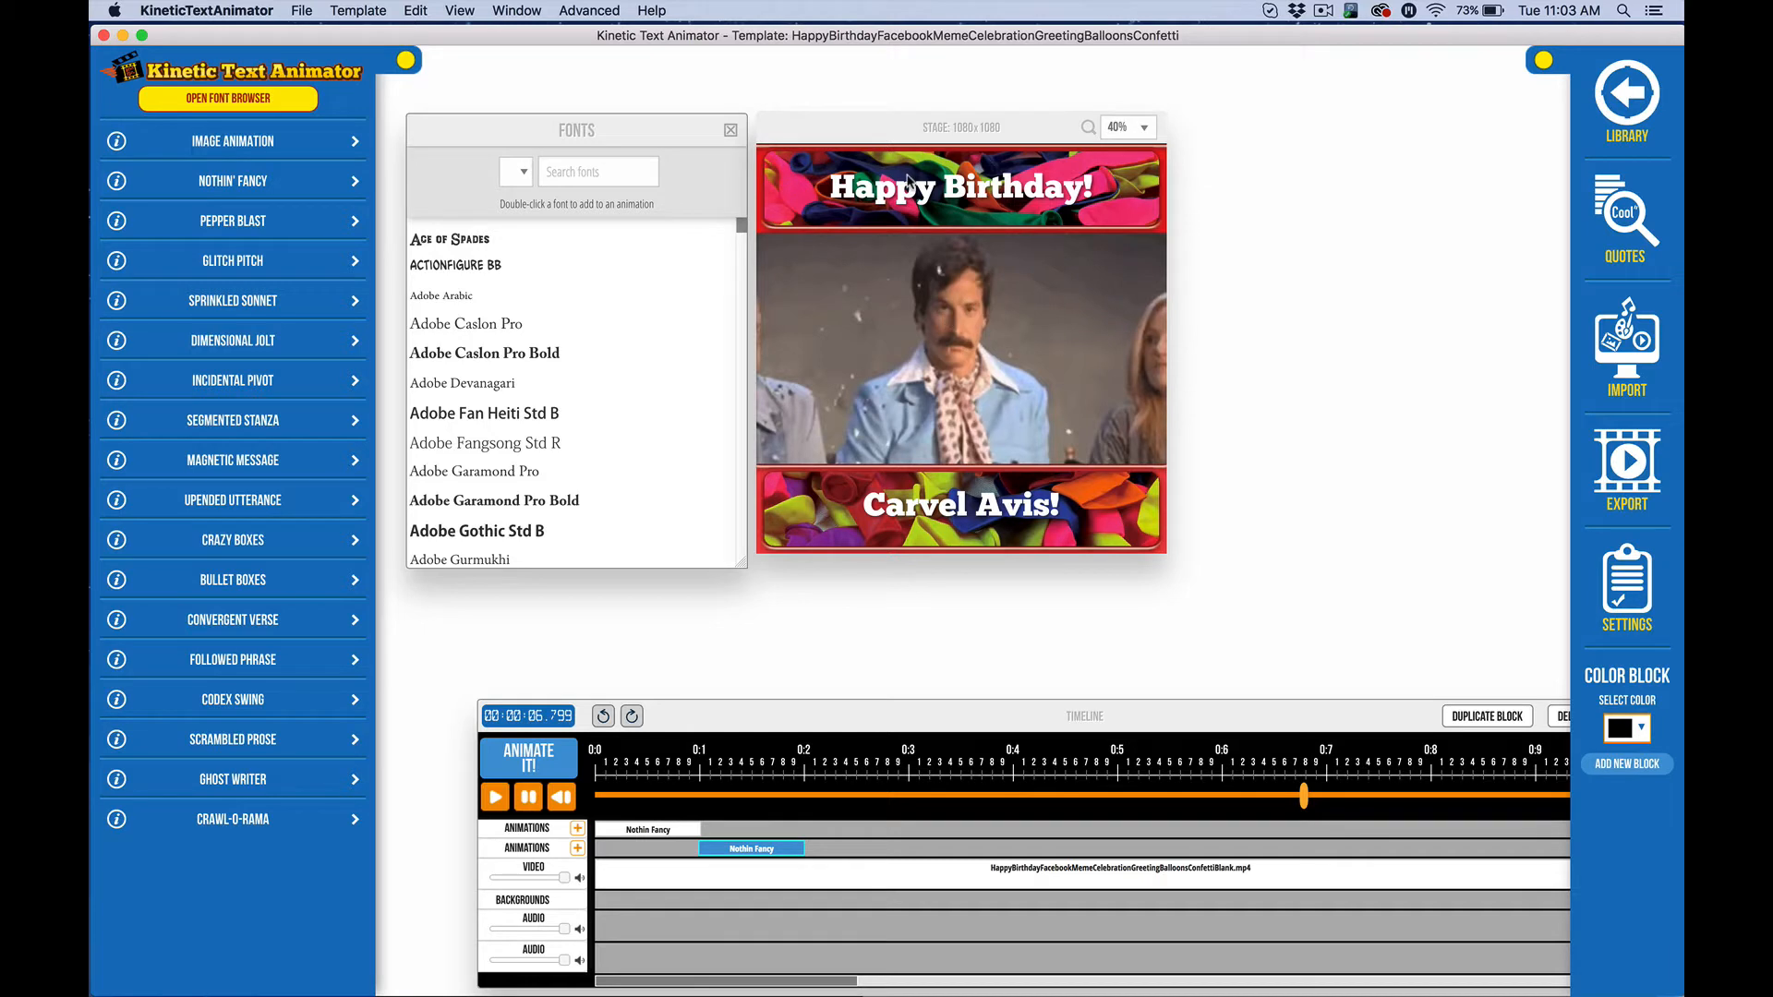
pyautogui.click(1628, 100)
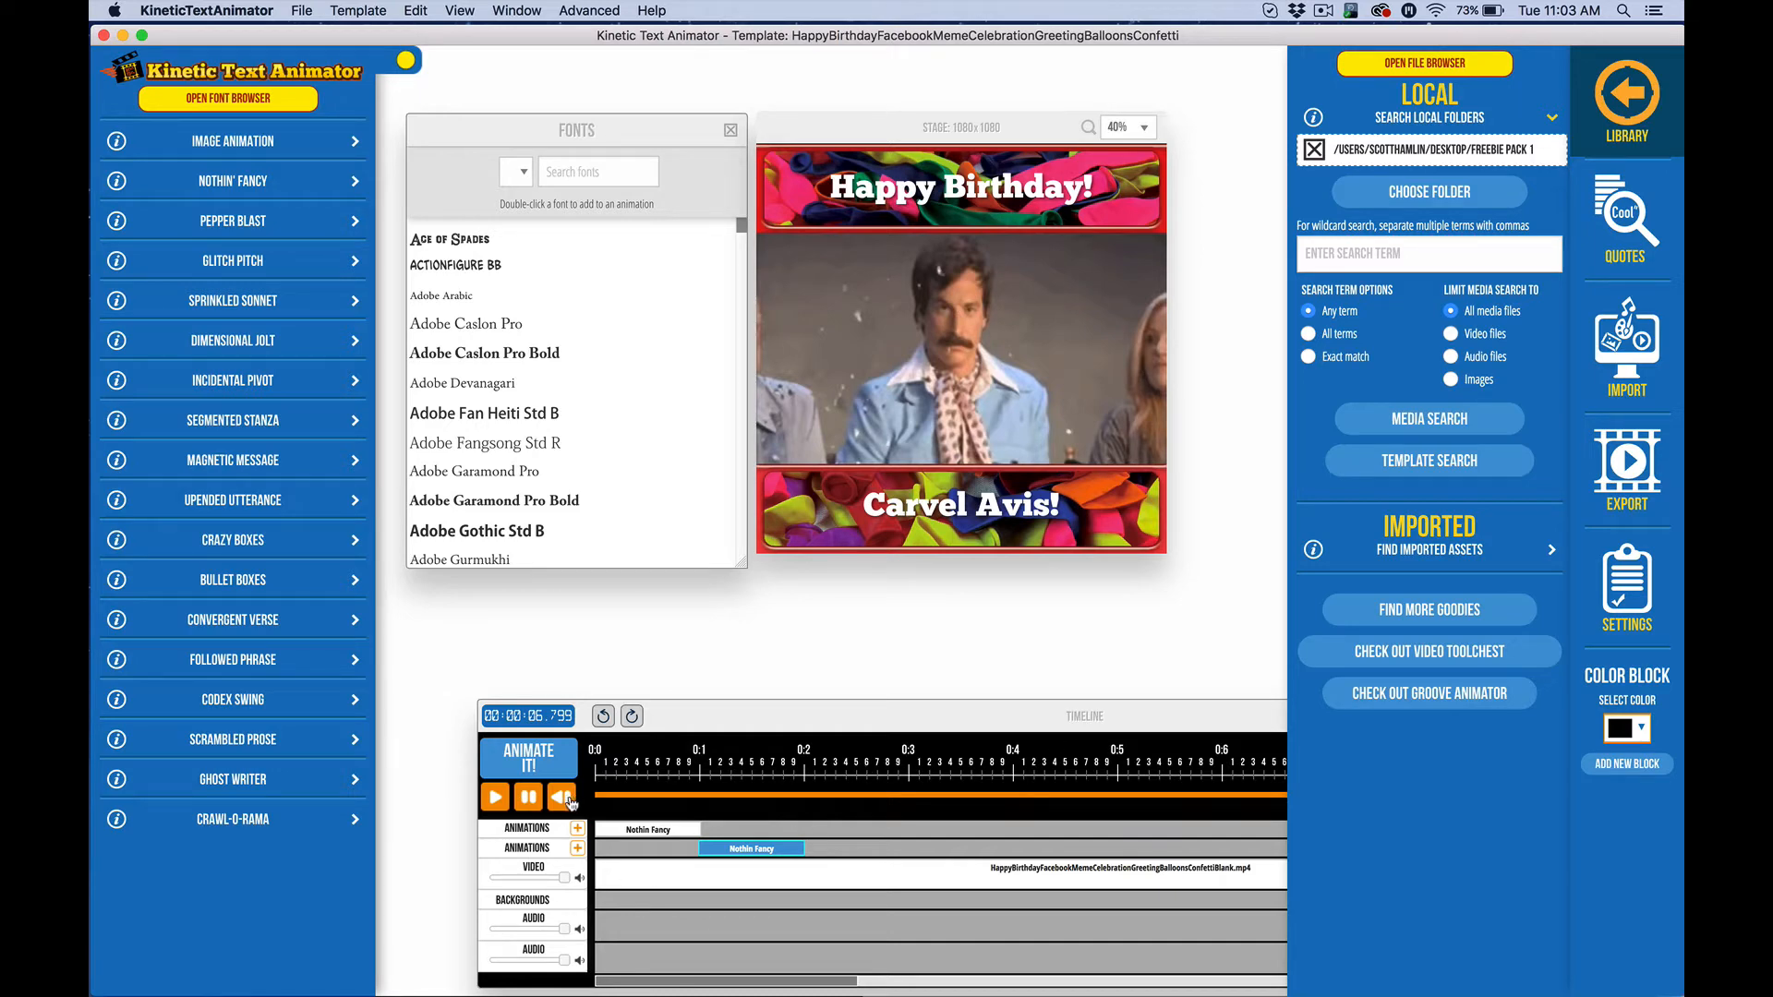
# Play and pause the birthday template preview, then select the library search term field
pyautogui.click(494, 798)
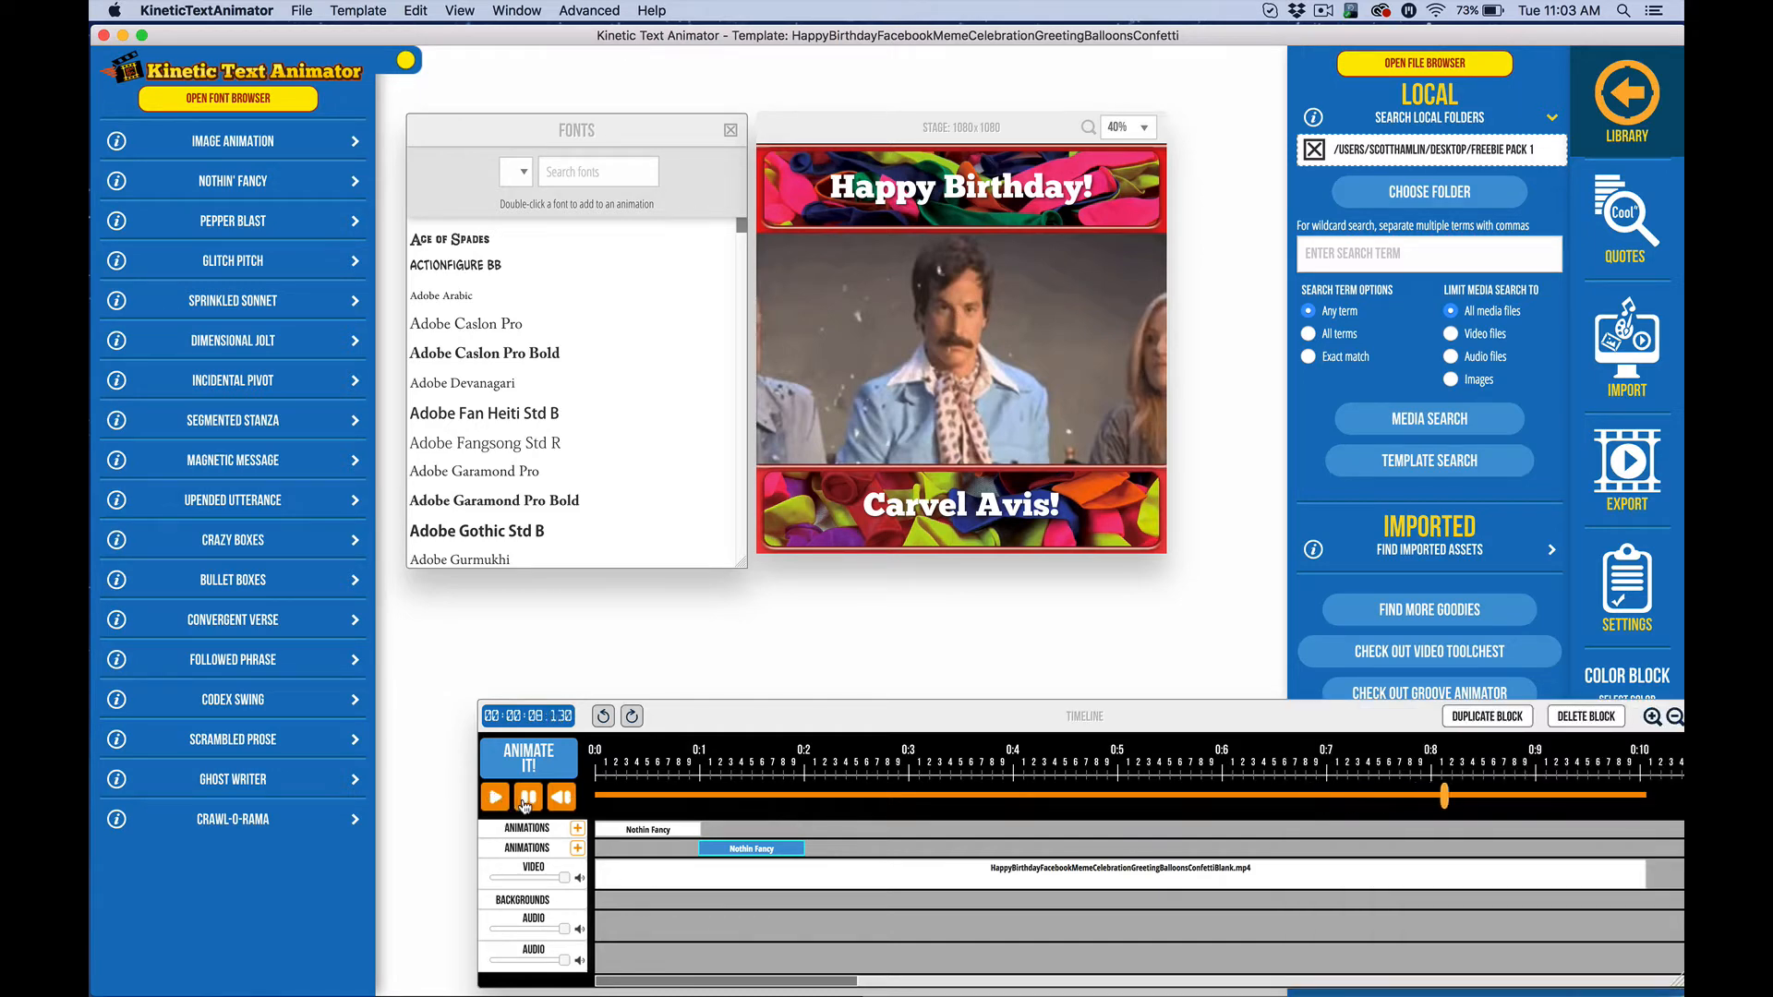
pyautogui.click(525, 800)
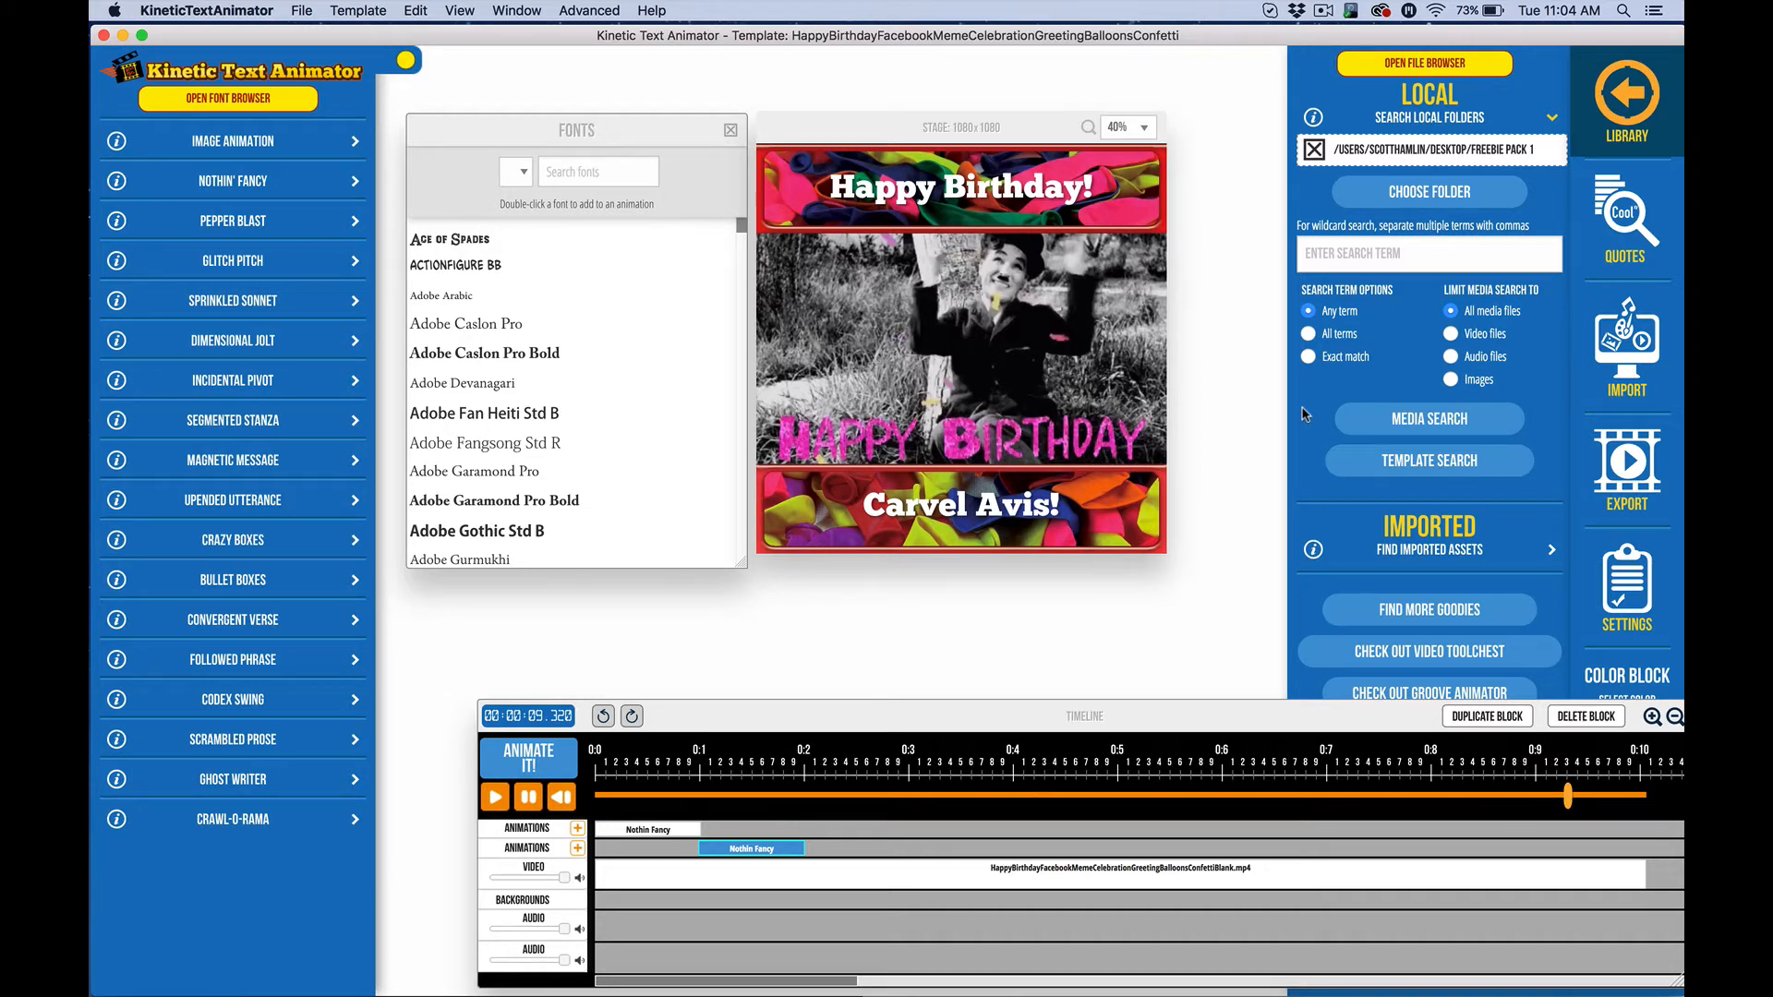
pyautogui.click(1432, 248)
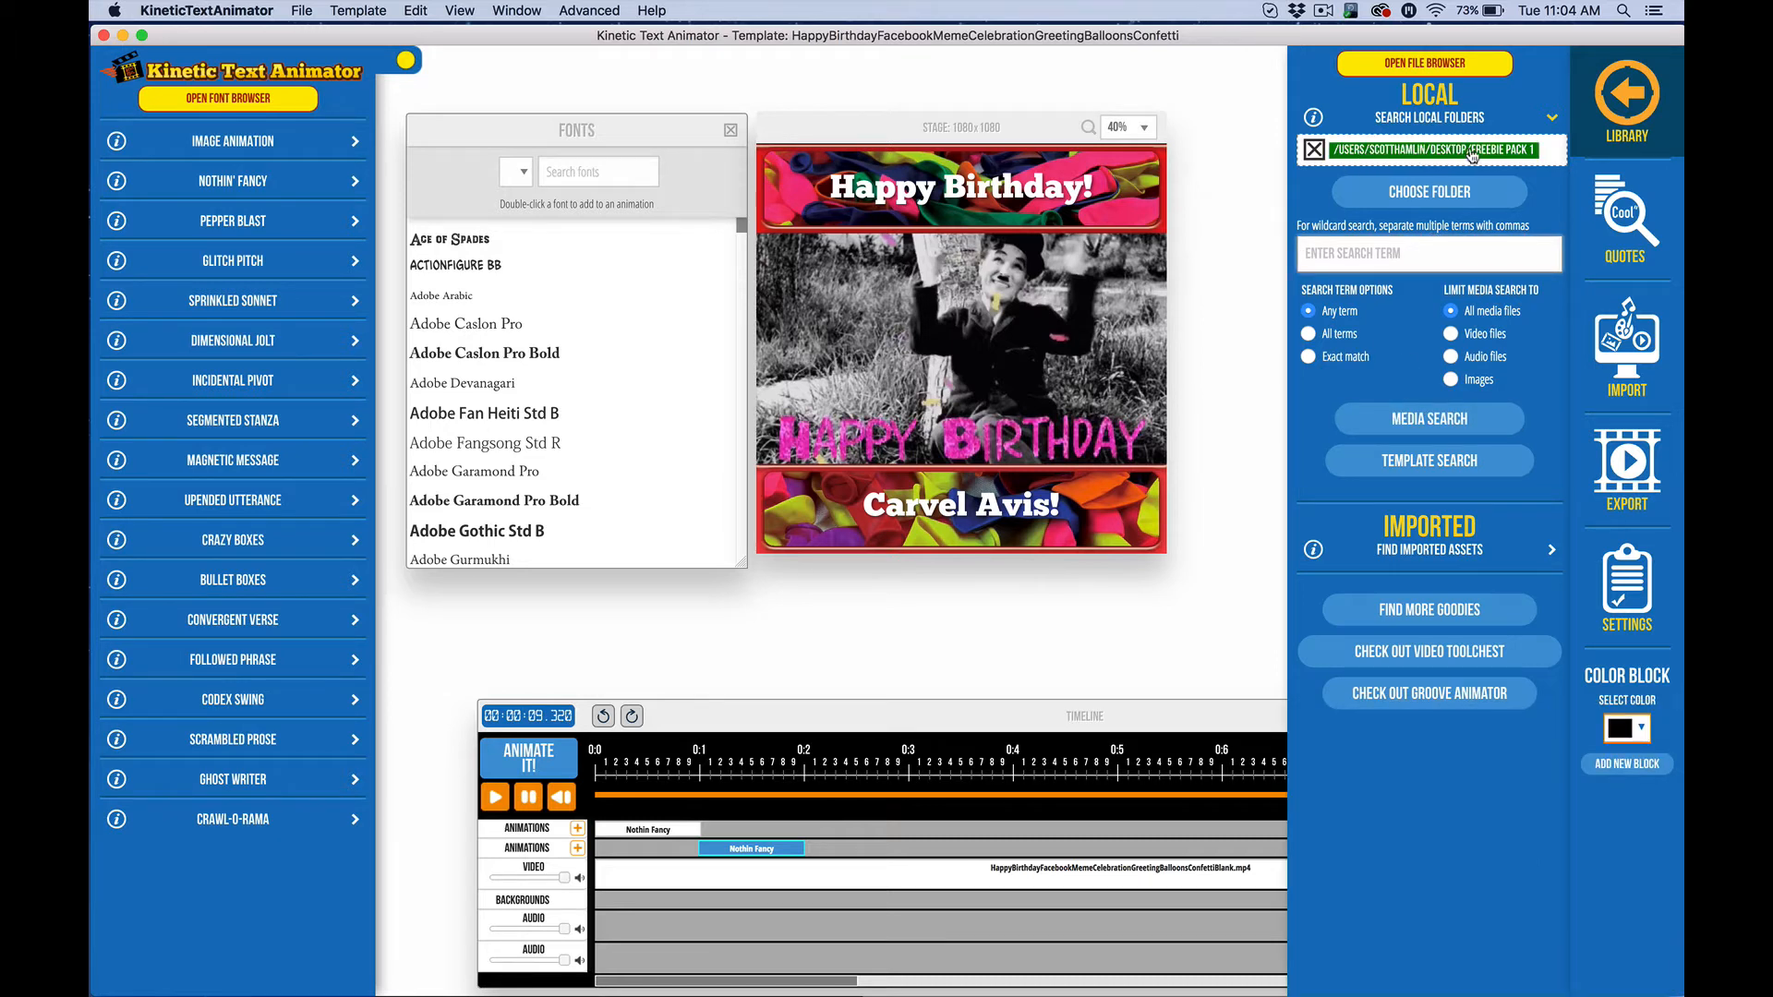
# Search the local library for birthday templates and open the balloons-confetti result
pyautogui.write('BIRTHDAY')
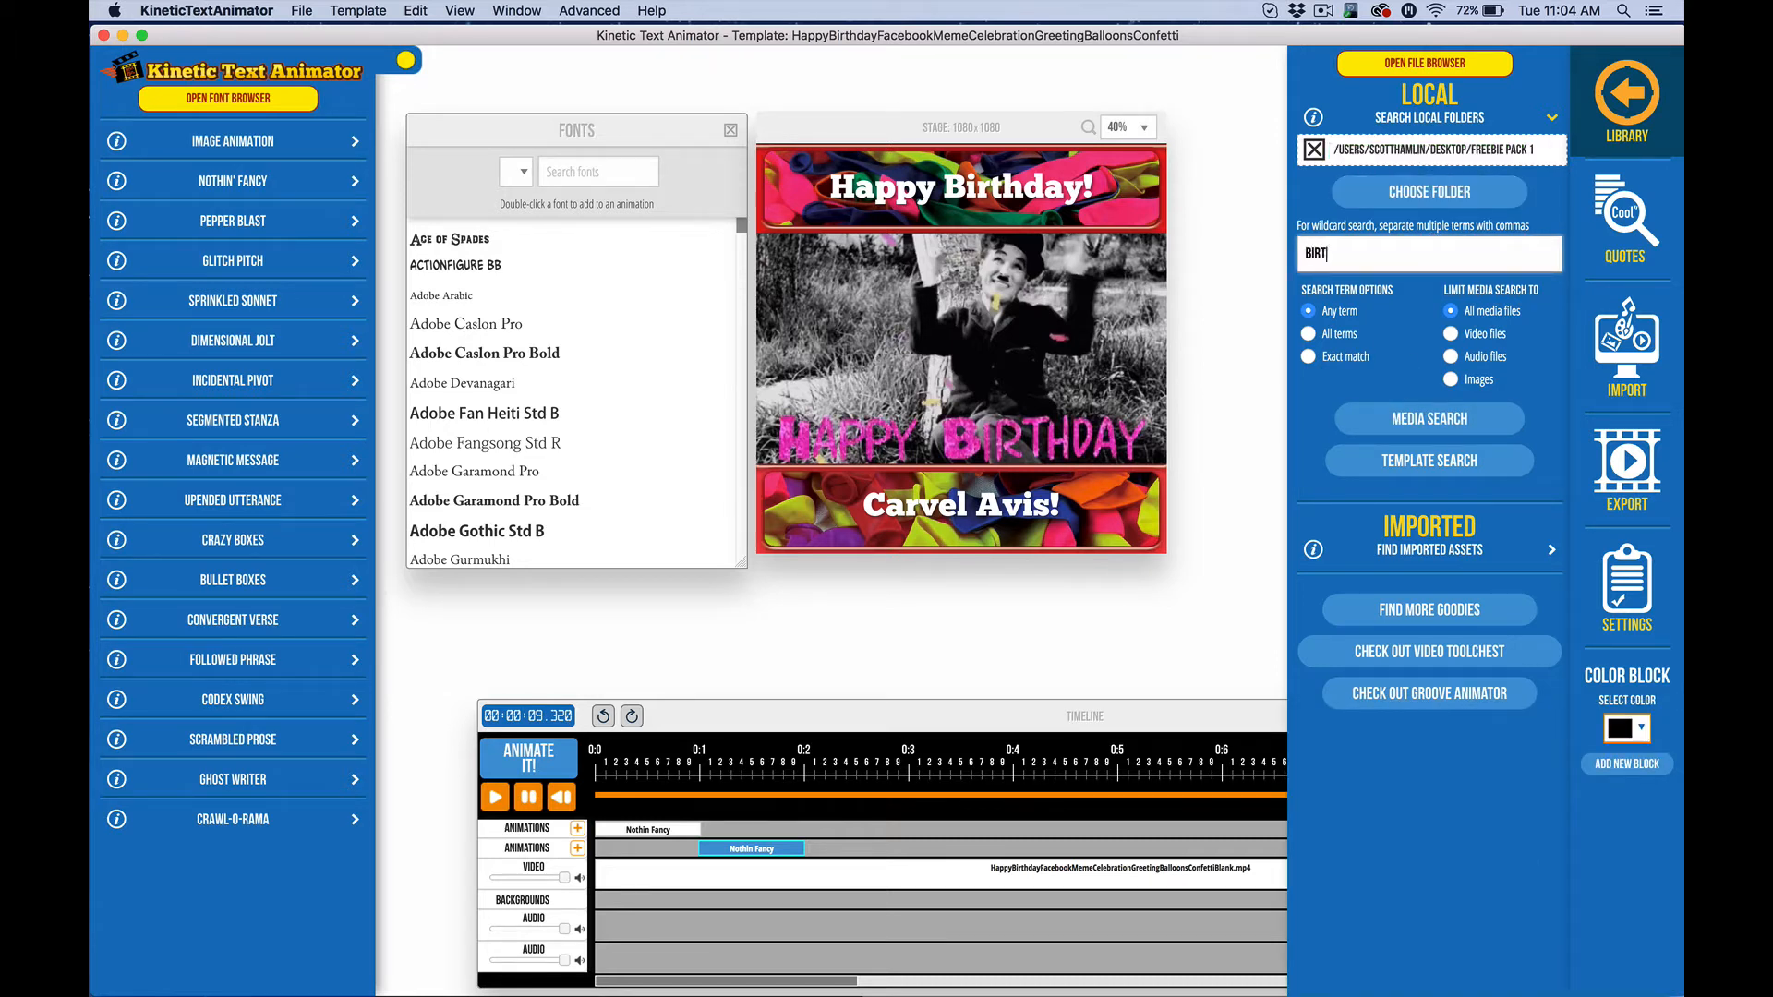
pyautogui.click(1439, 460)
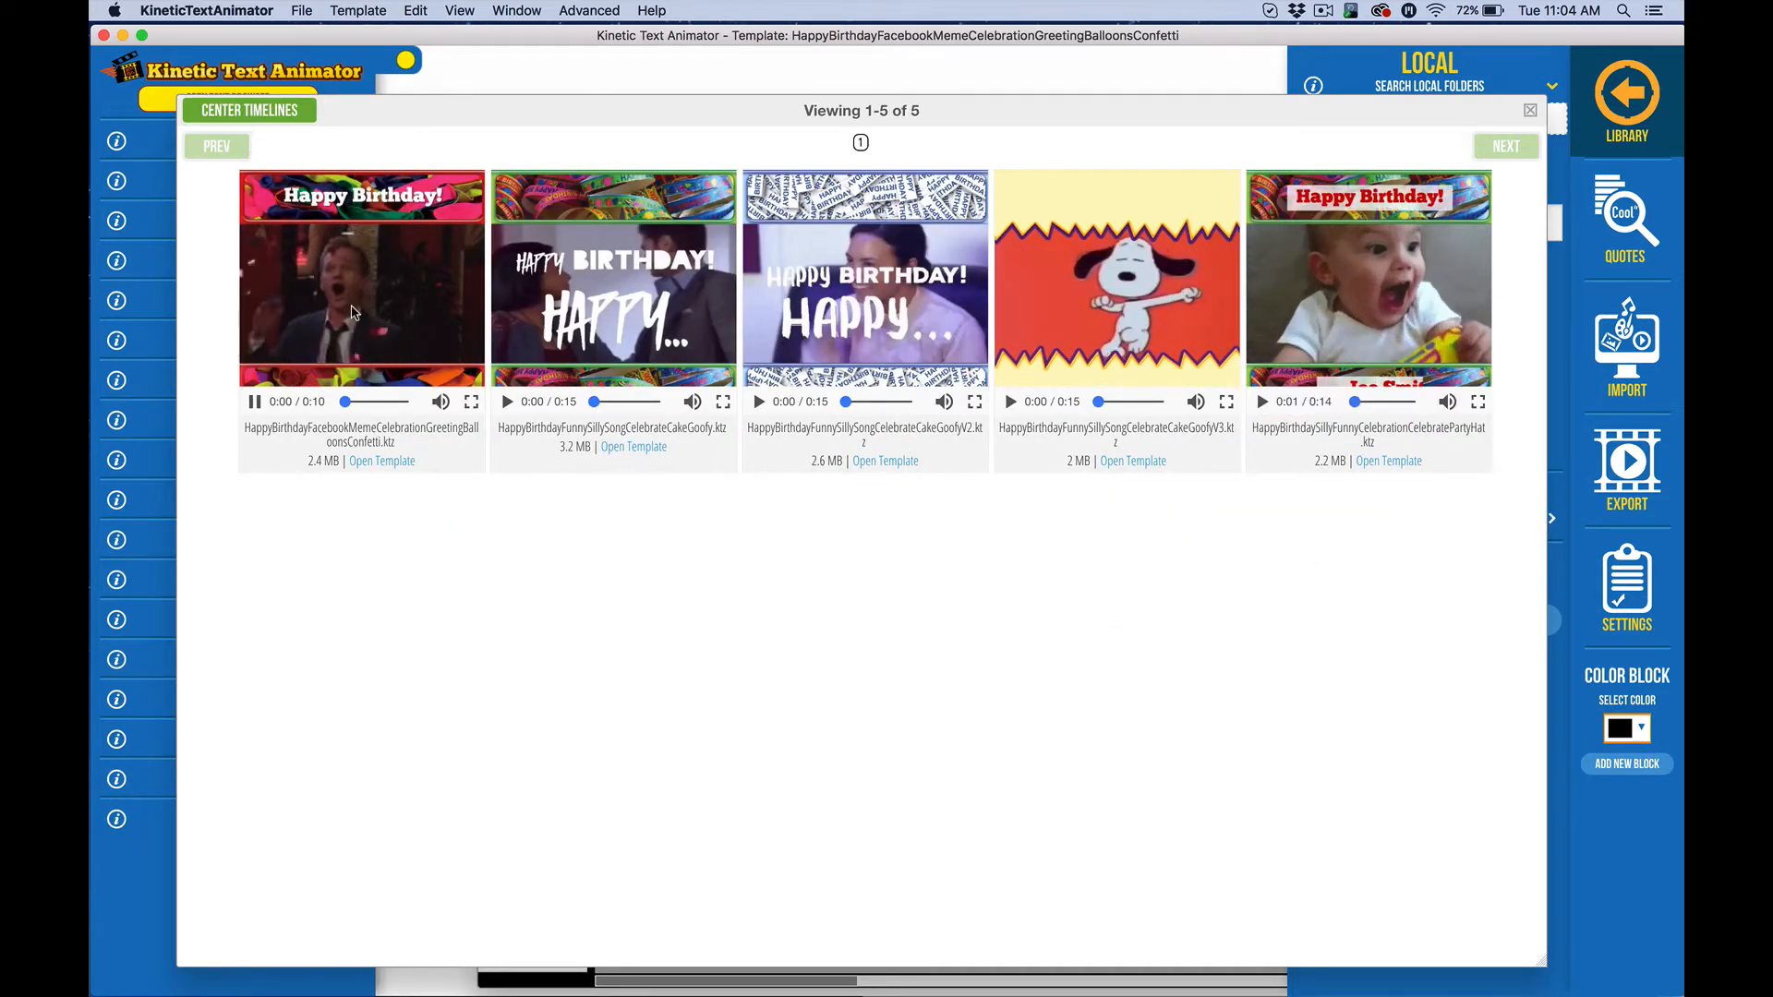
pyautogui.click(378, 461)
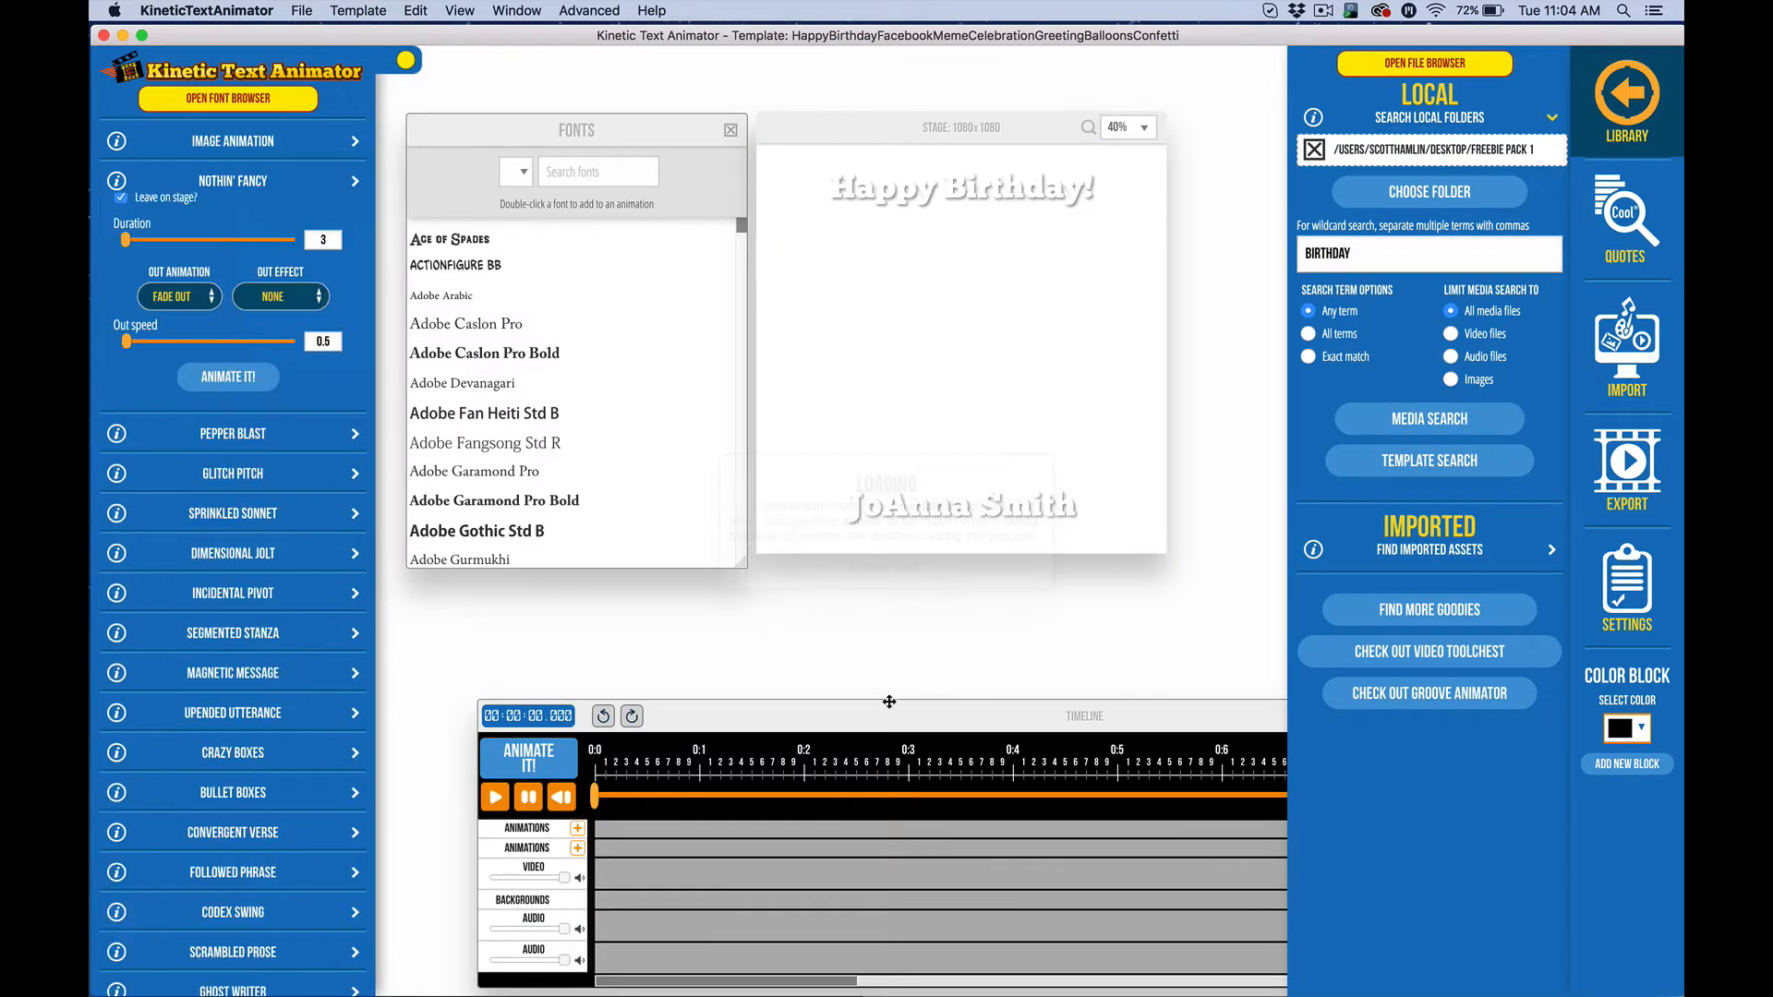
# Replace the caption's placeholder name with the birthday person's name and preview the animation
pyautogui.click(898, 559)
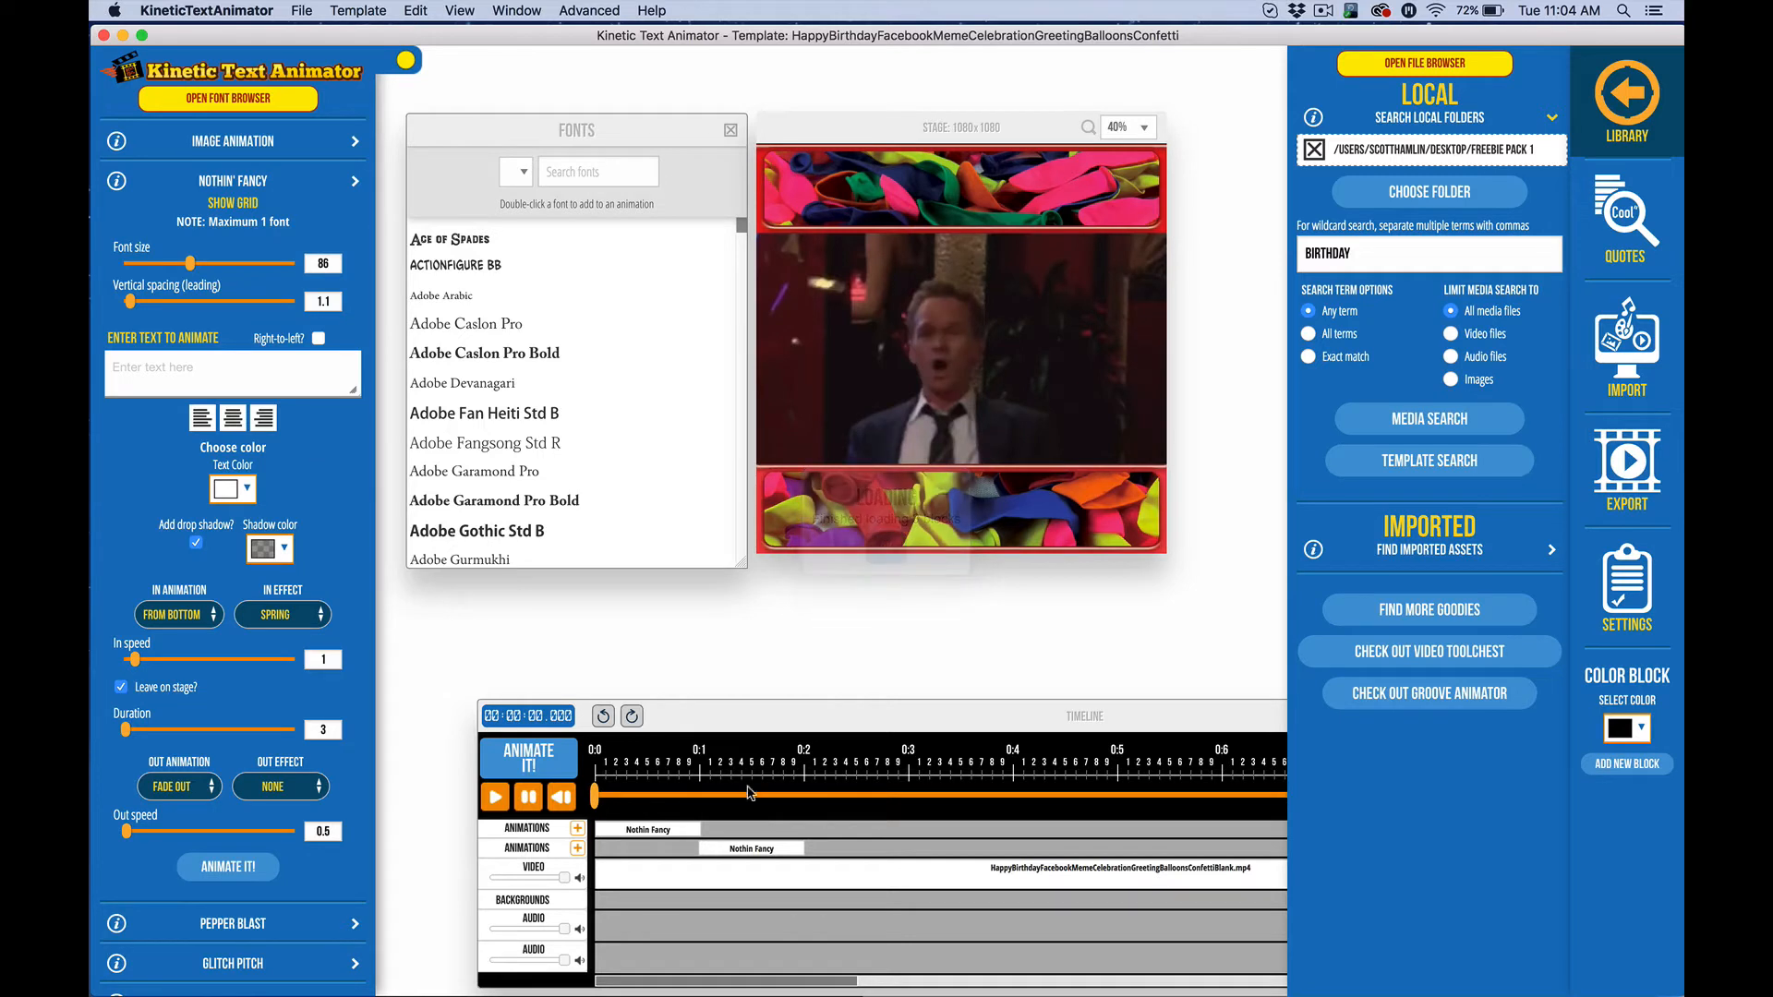
pyautogui.click(746, 849)
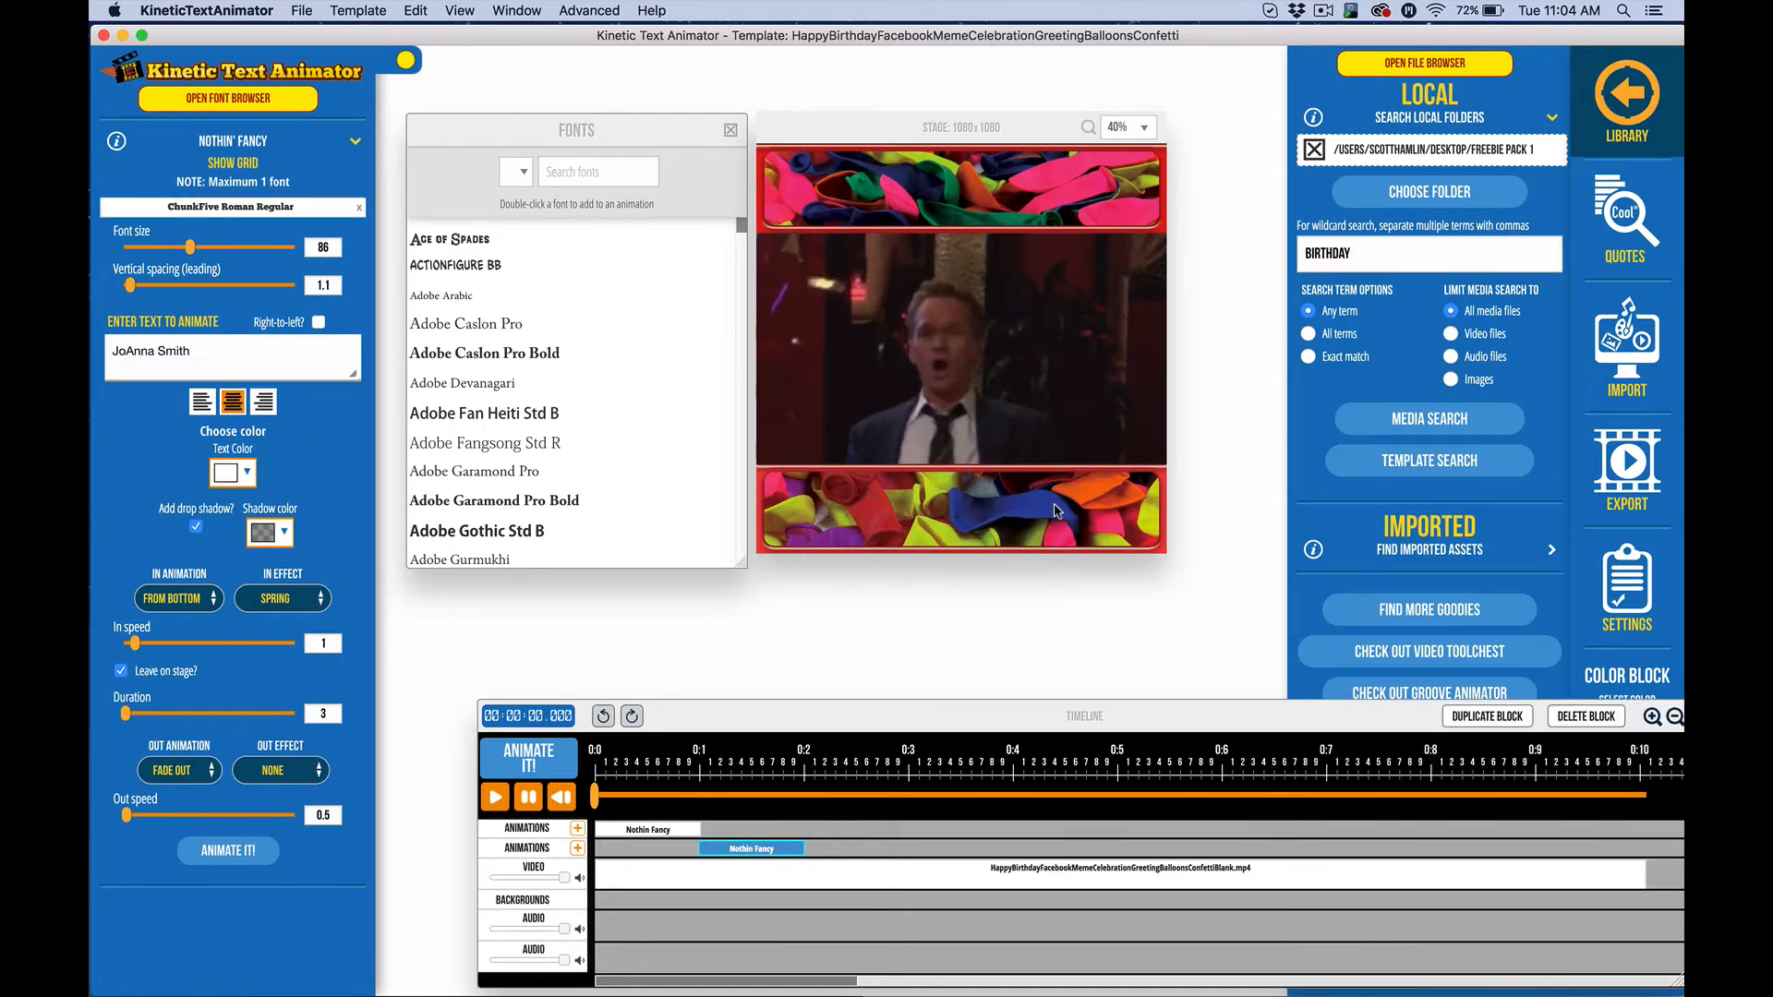
pyautogui.moveTo(201, 356); pyautogui.dragTo(93, 273)
pyautogui.click(222, 851)
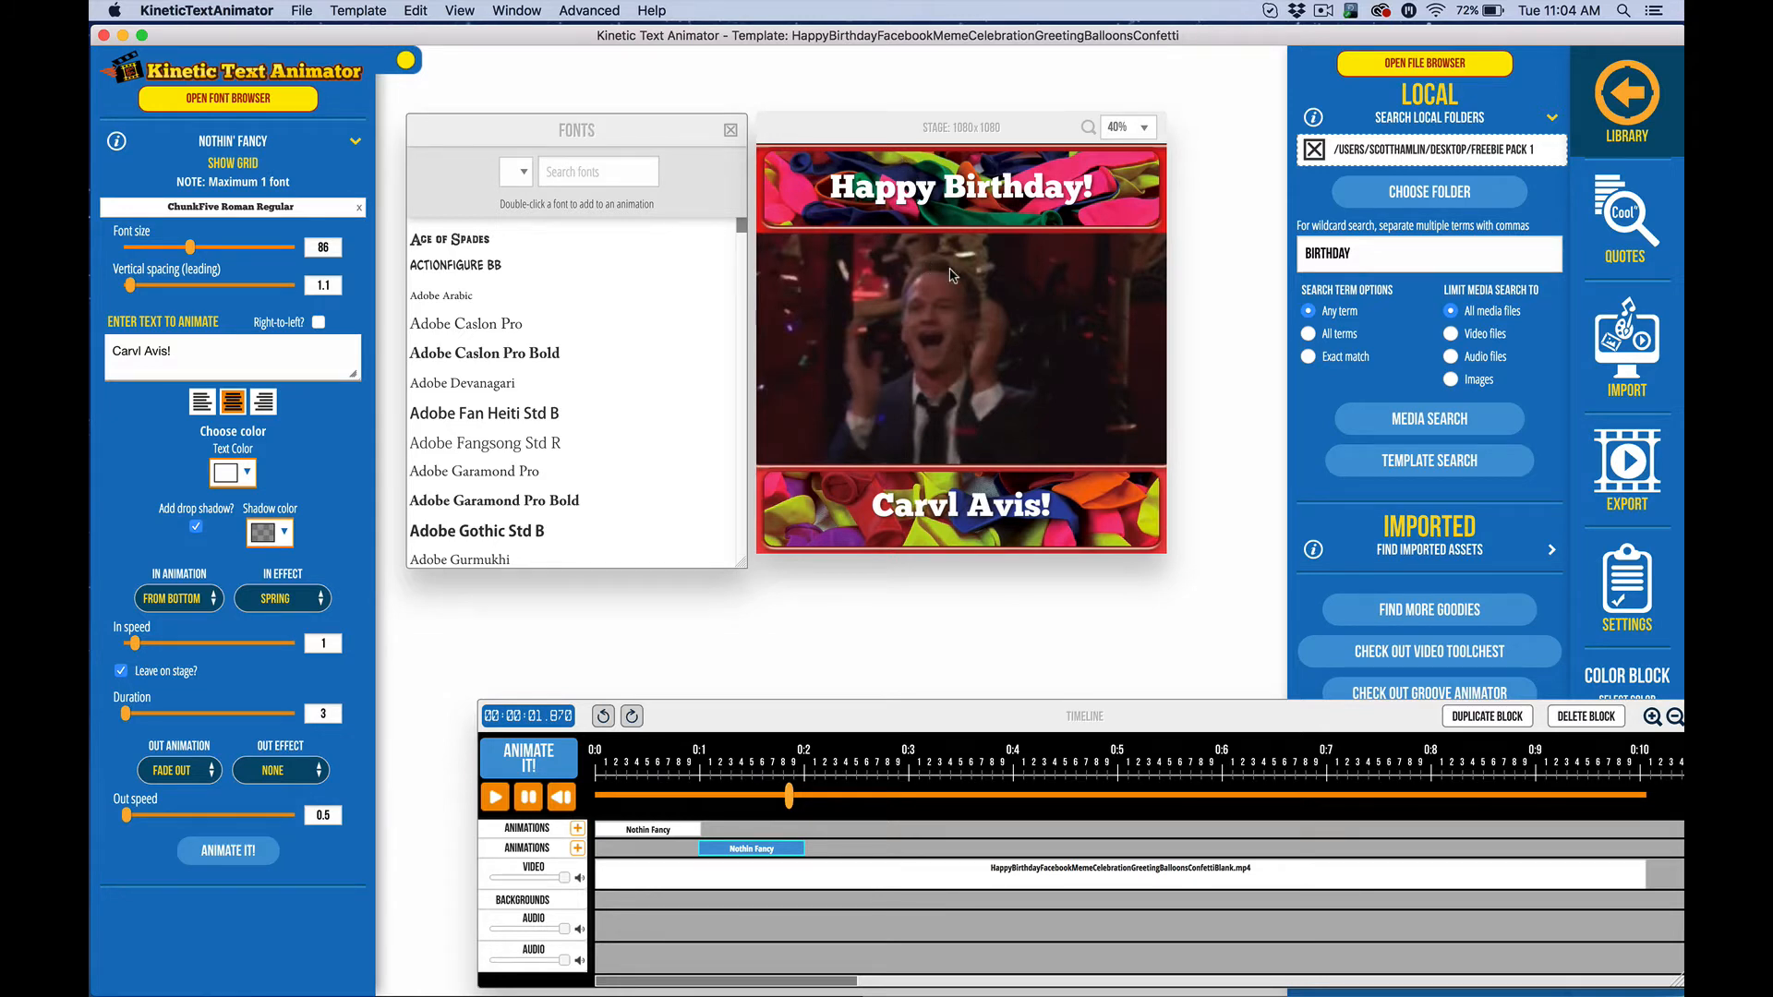
pyautogui.click(1335, 274)
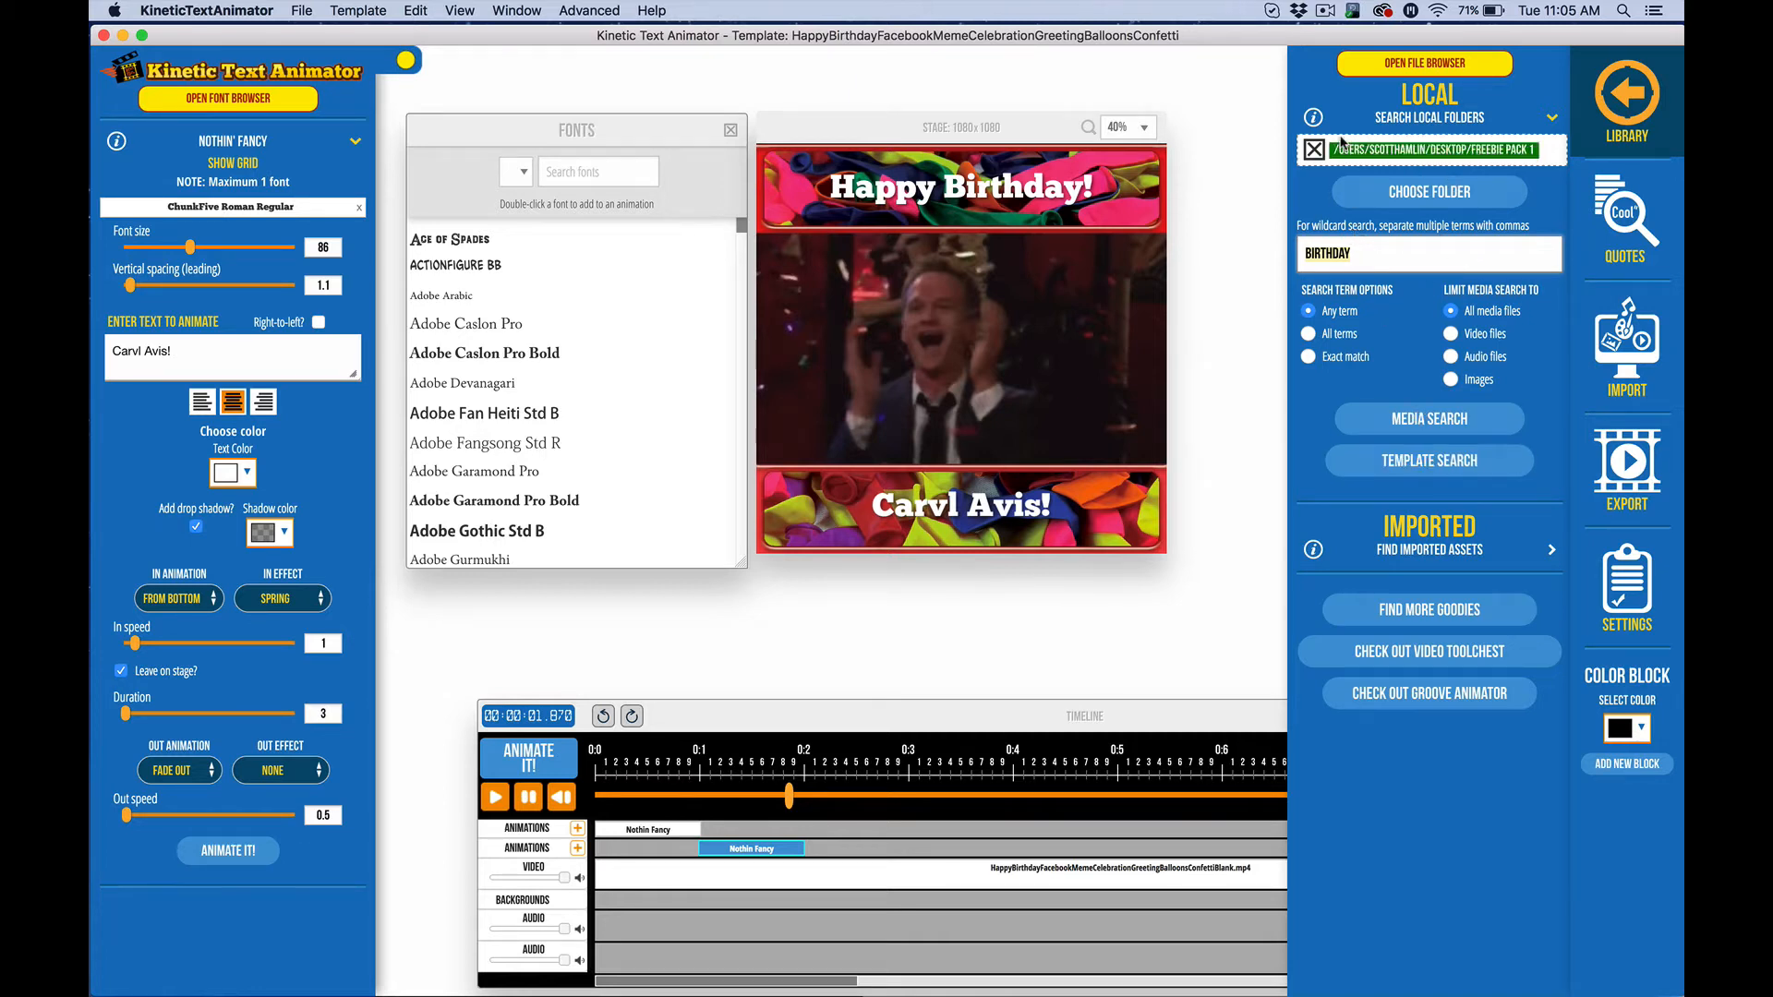
# Clear the search to list all ten templates, centre their previews, and close the browser
pyautogui.press('BackSpace')
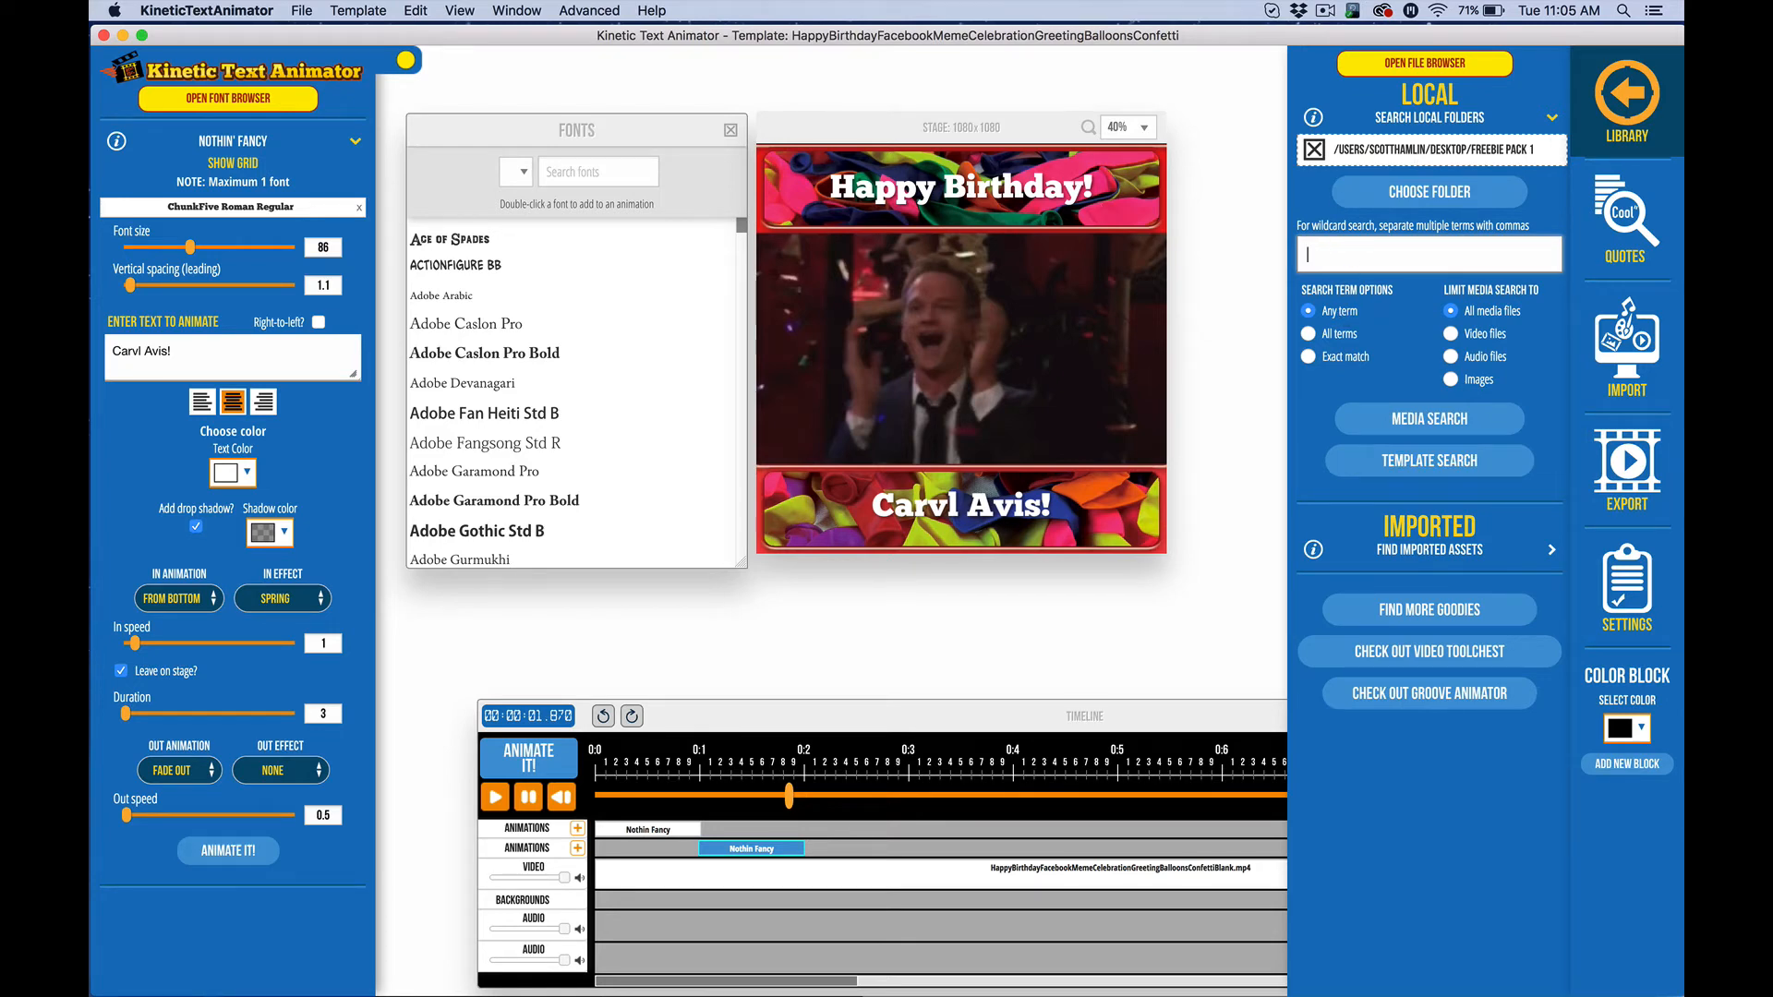
pyautogui.click(1430, 462)
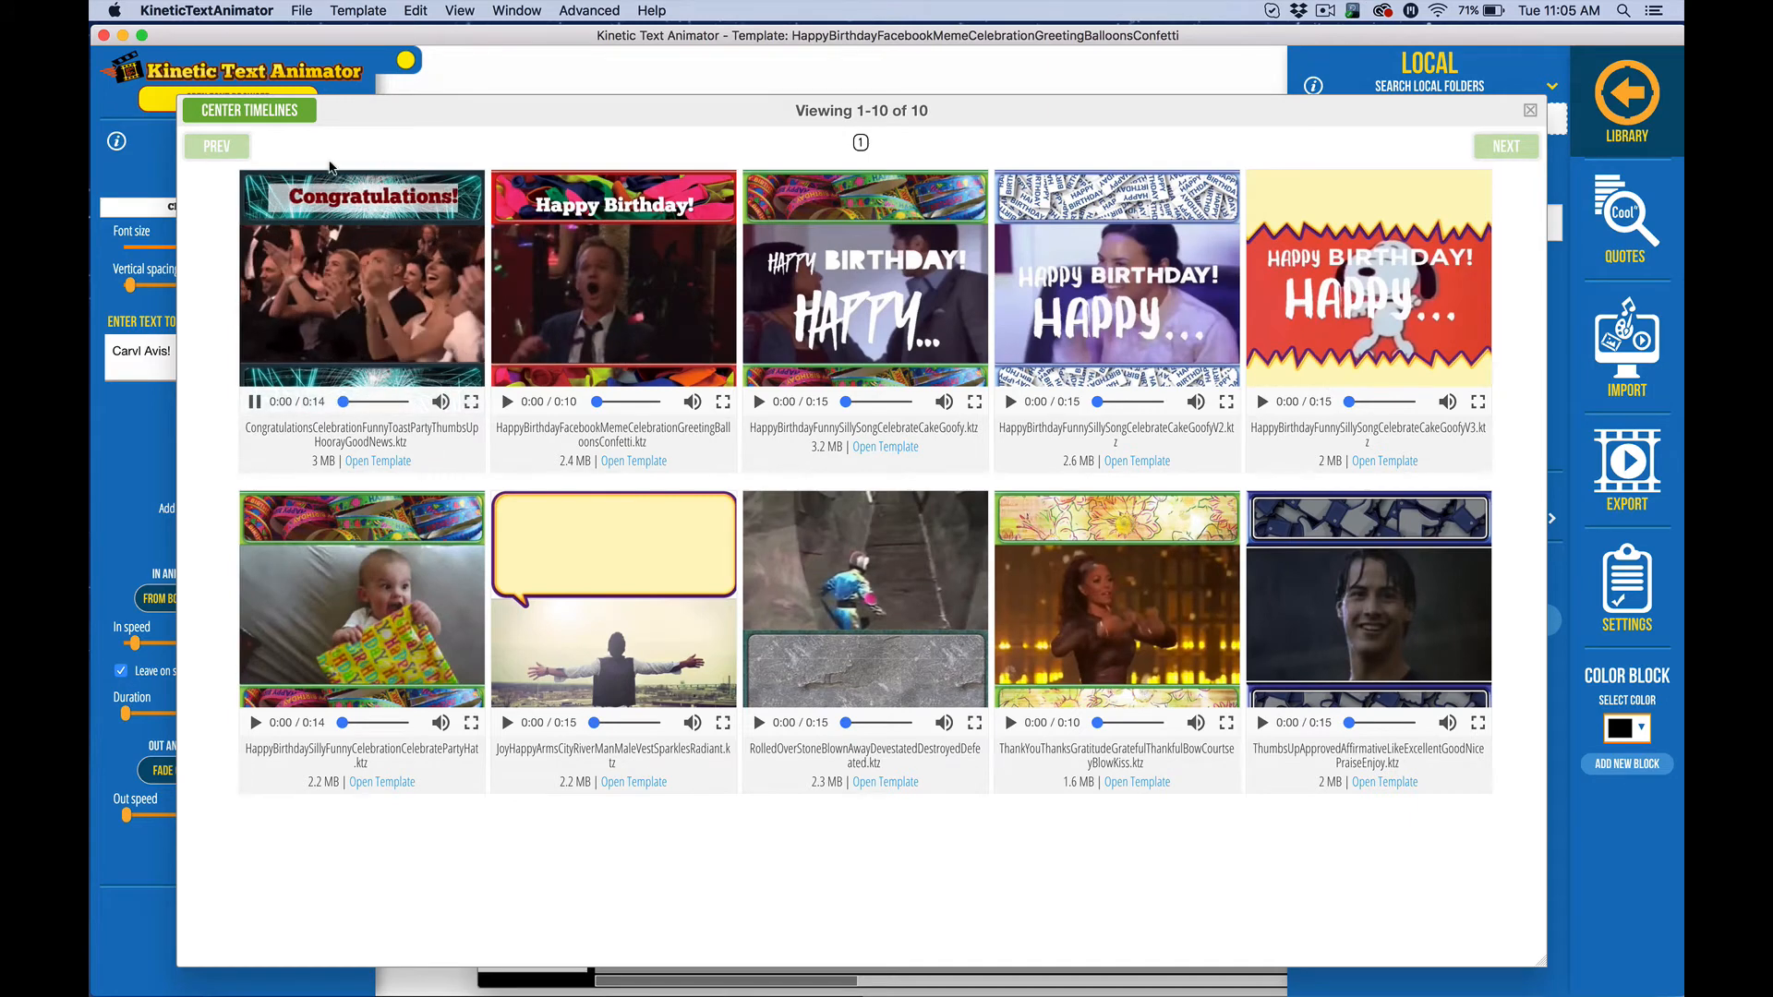
pyautogui.click(284, 111)
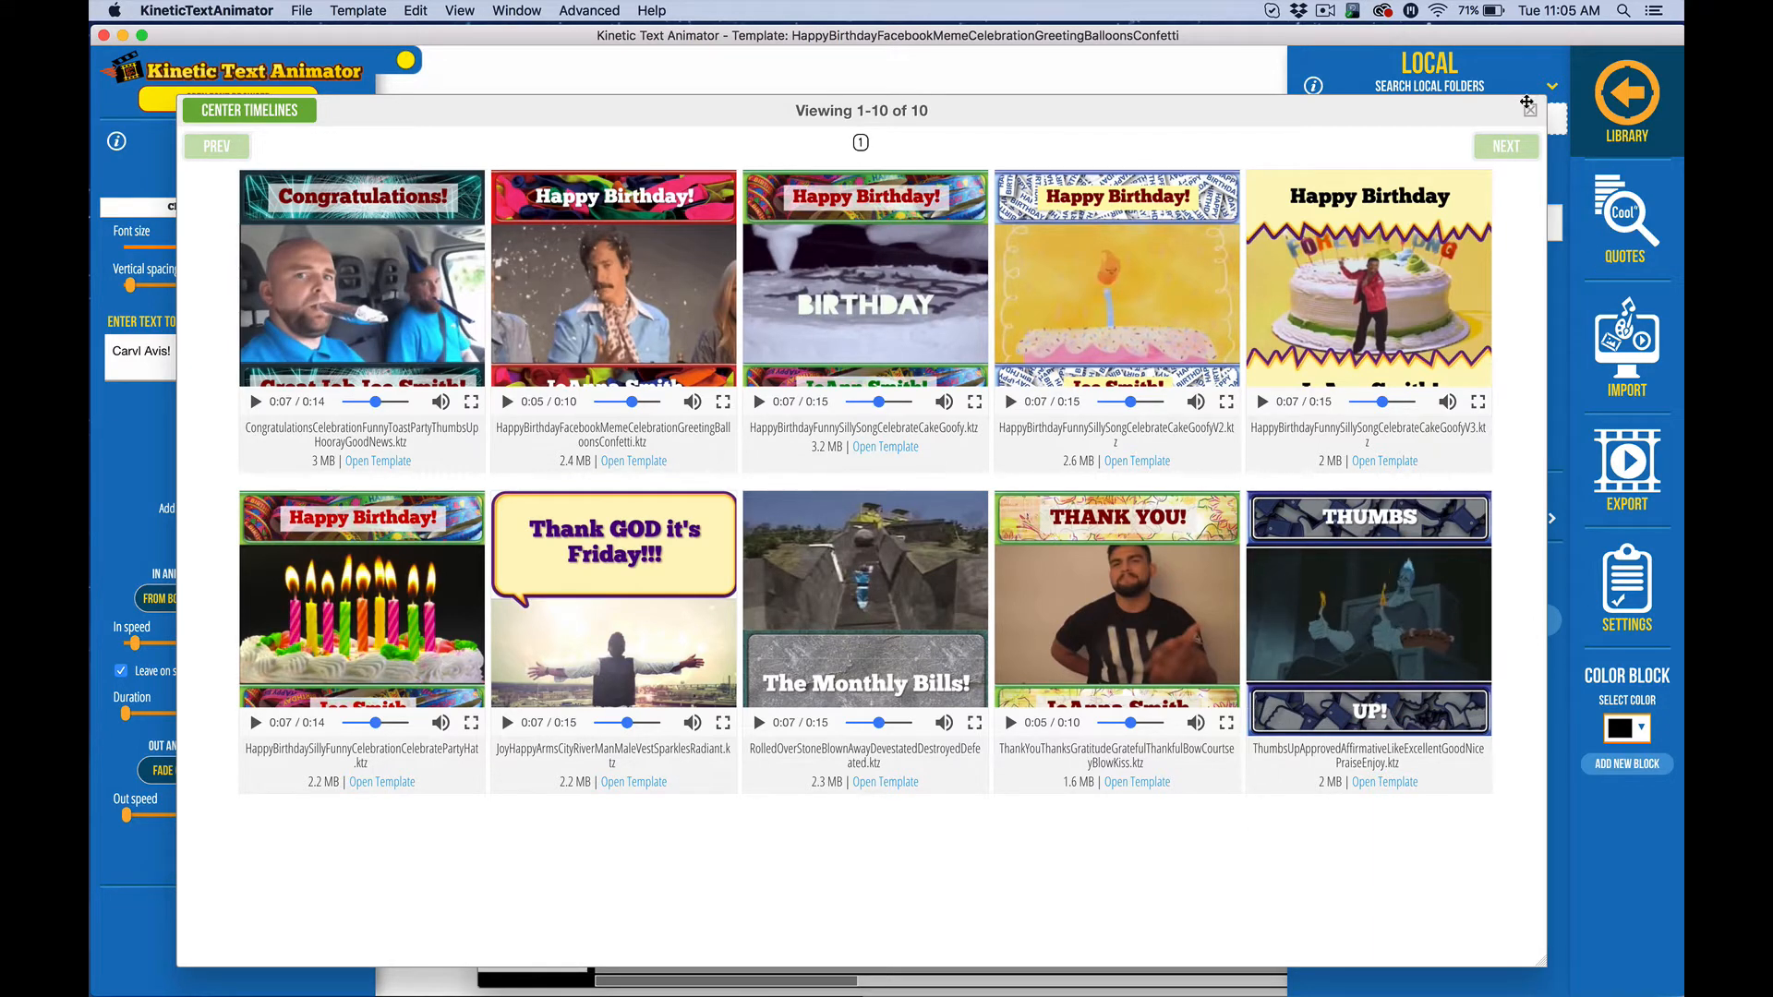
pyautogui.click(1530, 112)
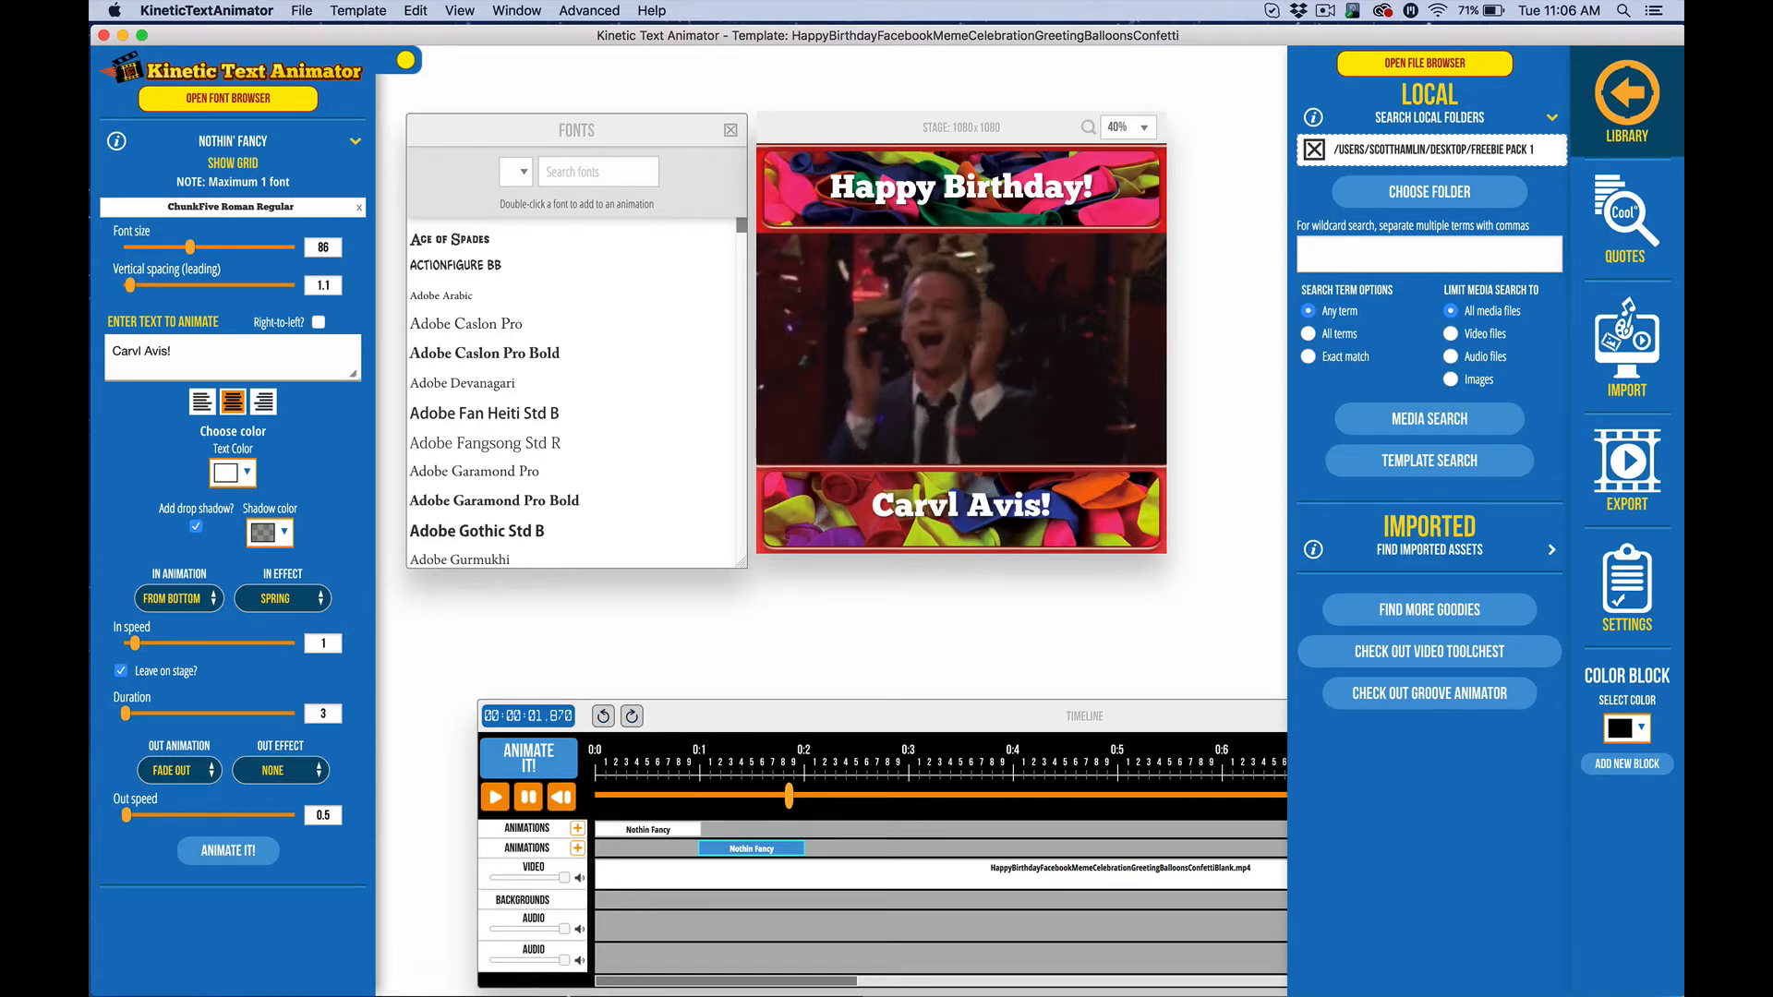
# Launch Video Toolchest and rearrange the toolkit and text animator windows on screen
pyautogui.click(637, 984)
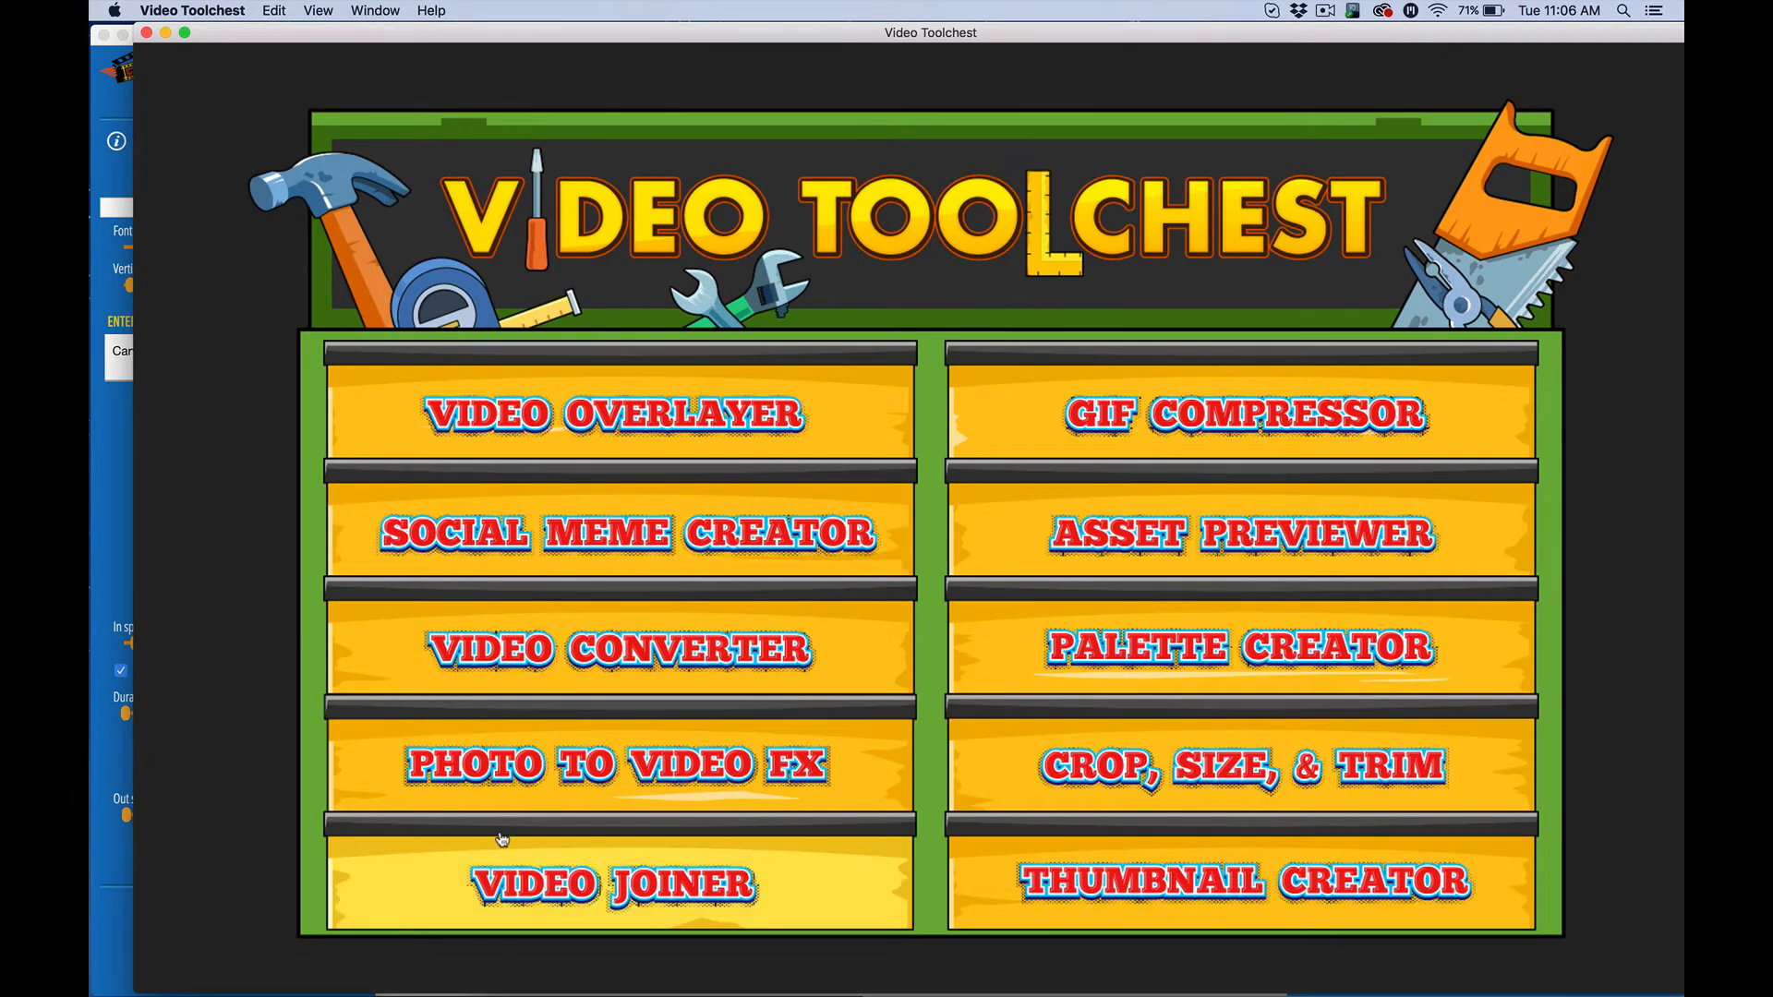
pyautogui.doubleClick(222, 40)
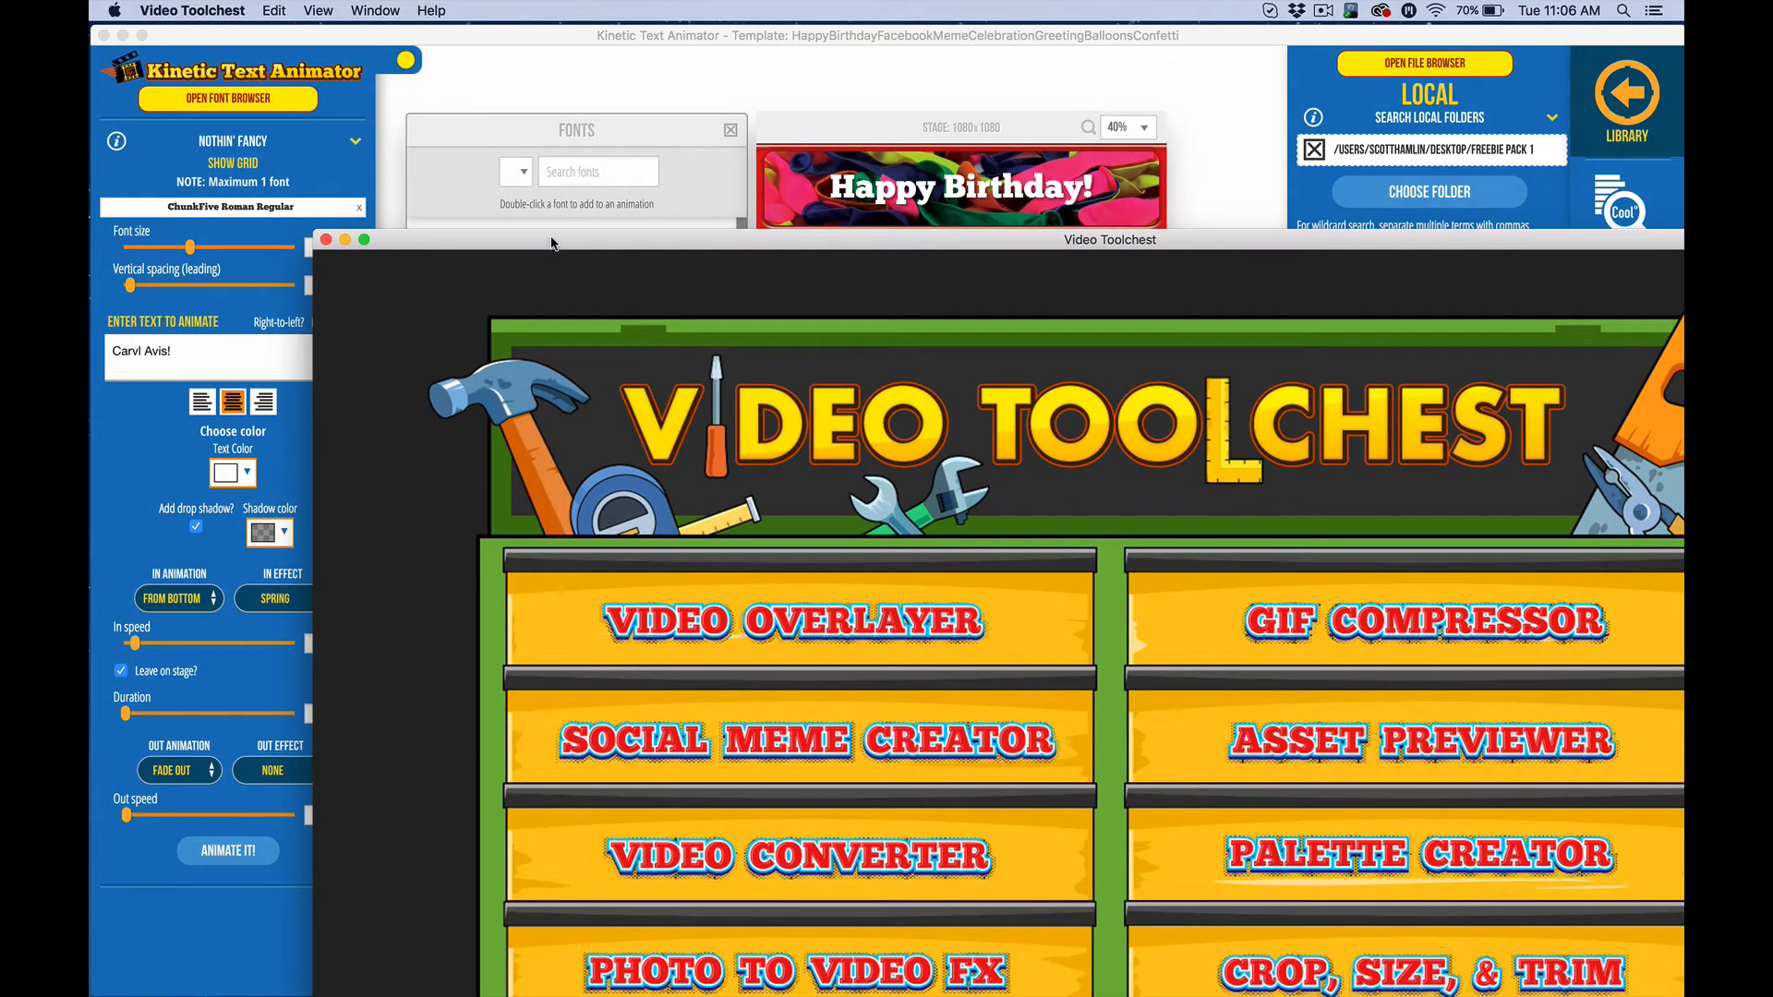
pyautogui.moveTo(552, 242); pyautogui.dragTo(511, 318)
pyautogui.click(342, 141)
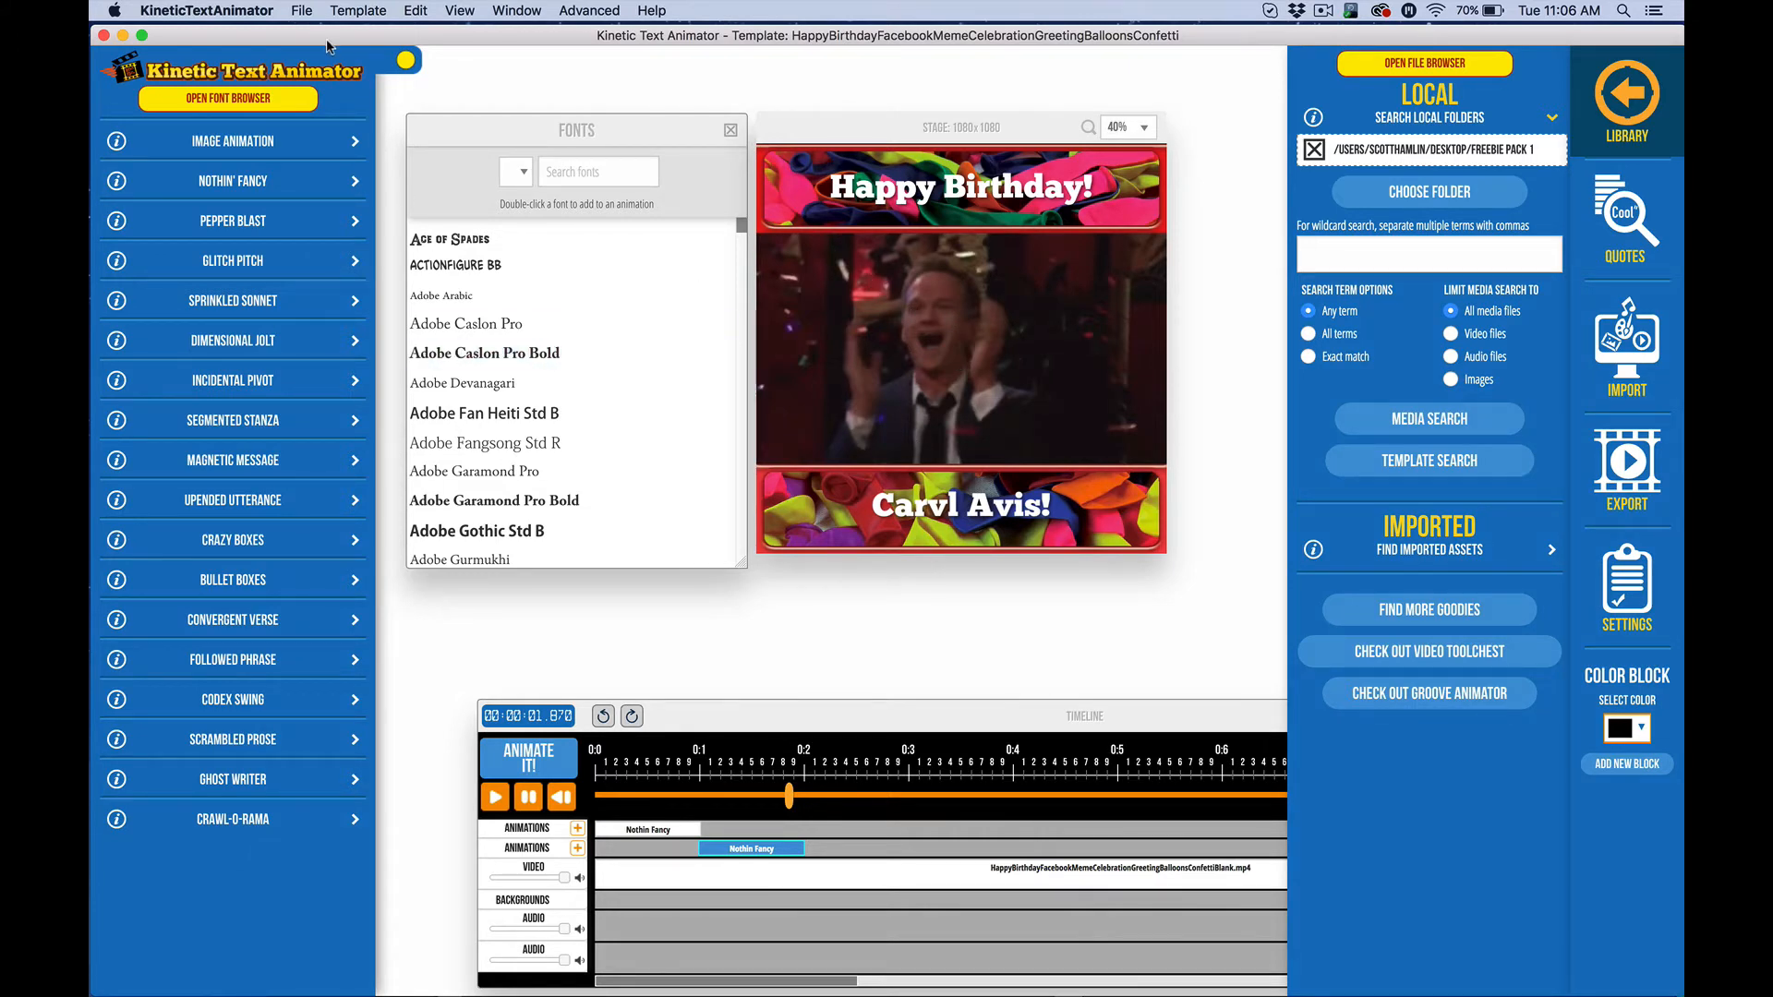
pyautogui.moveTo(327, 46); pyautogui.dragTo(596, 62)
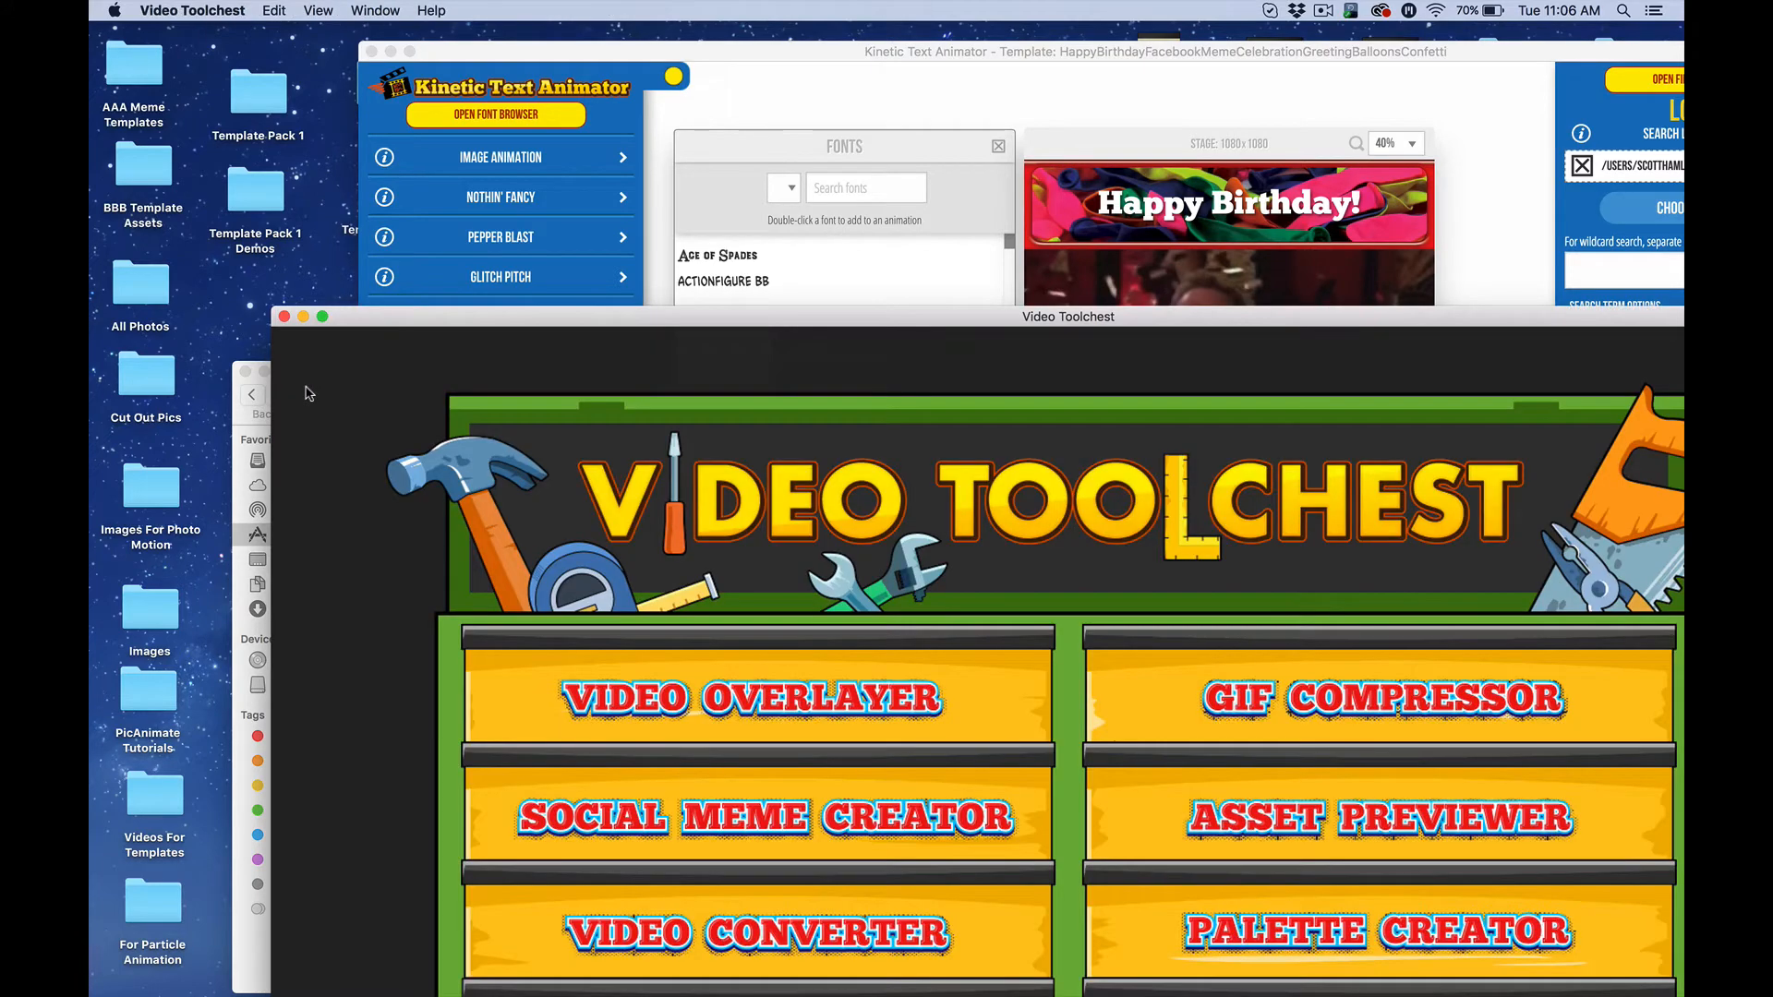
# Move the Video Toolchest window to the top of the screen and open Video Joiner
pyautogui.click(308, 388)
pyautogui.moveTo(531, 324); pyautogui.dragTo(402, 40)
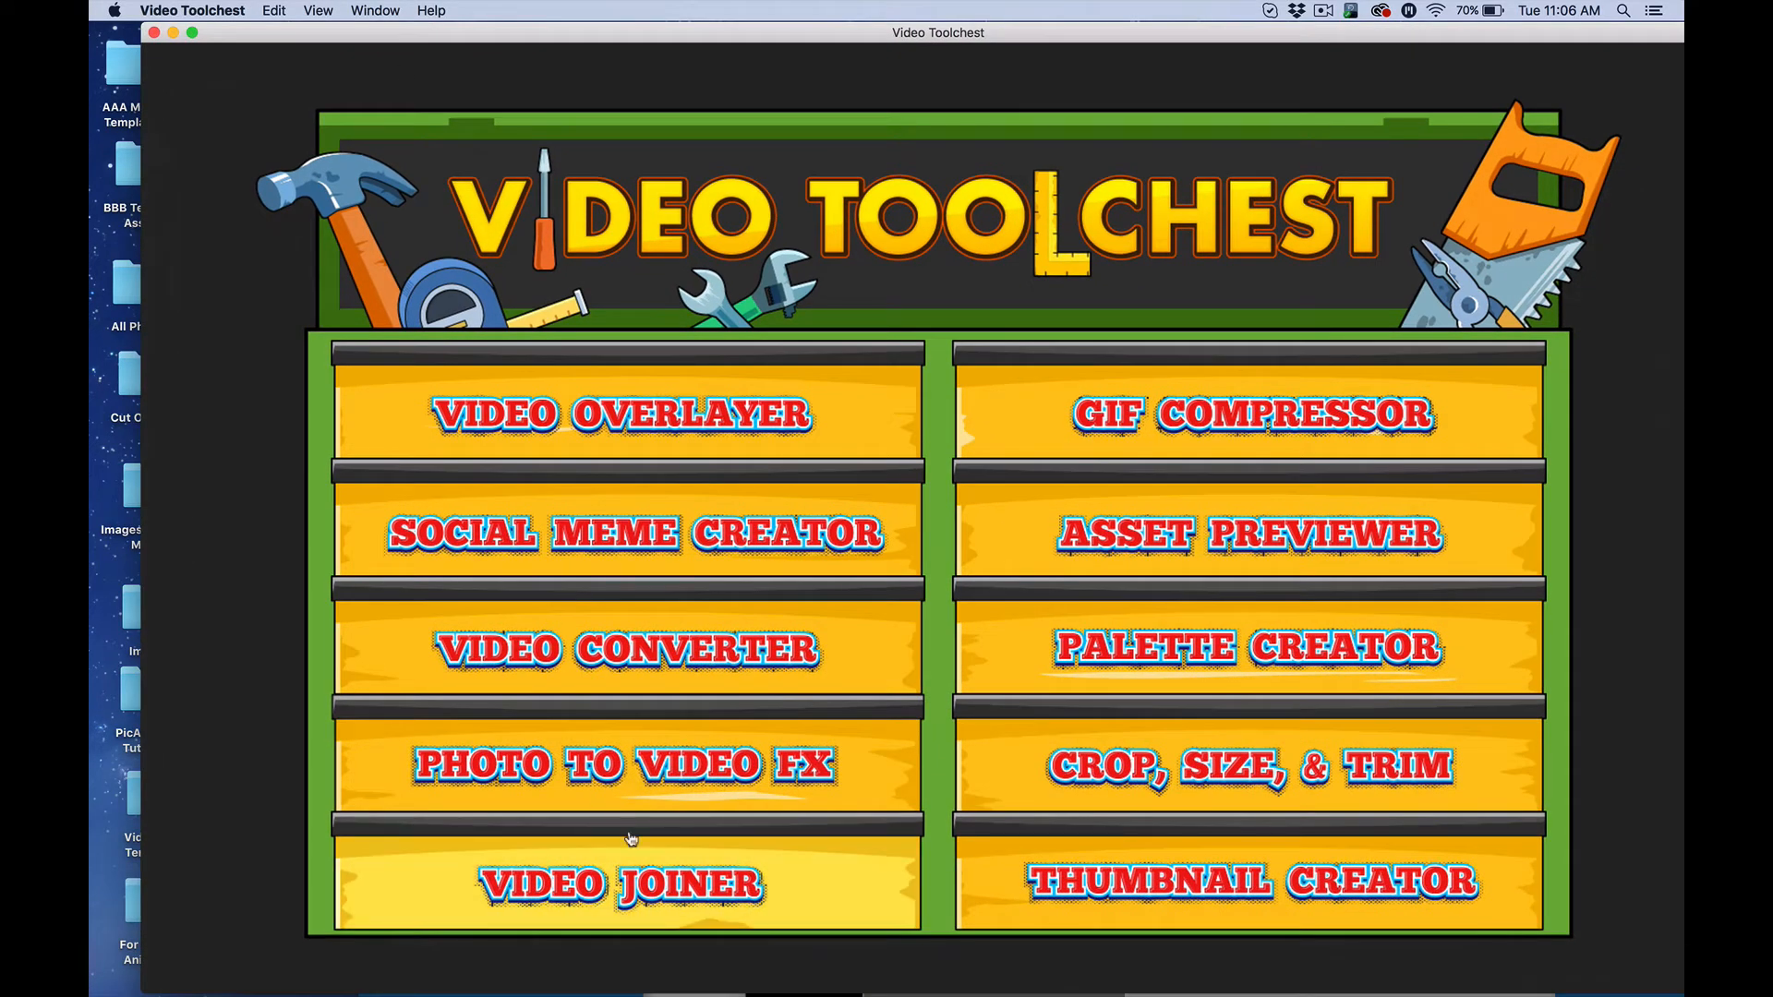
pyautogui.moveTo(295, 34); pyautogui.dragTo(326, 403)
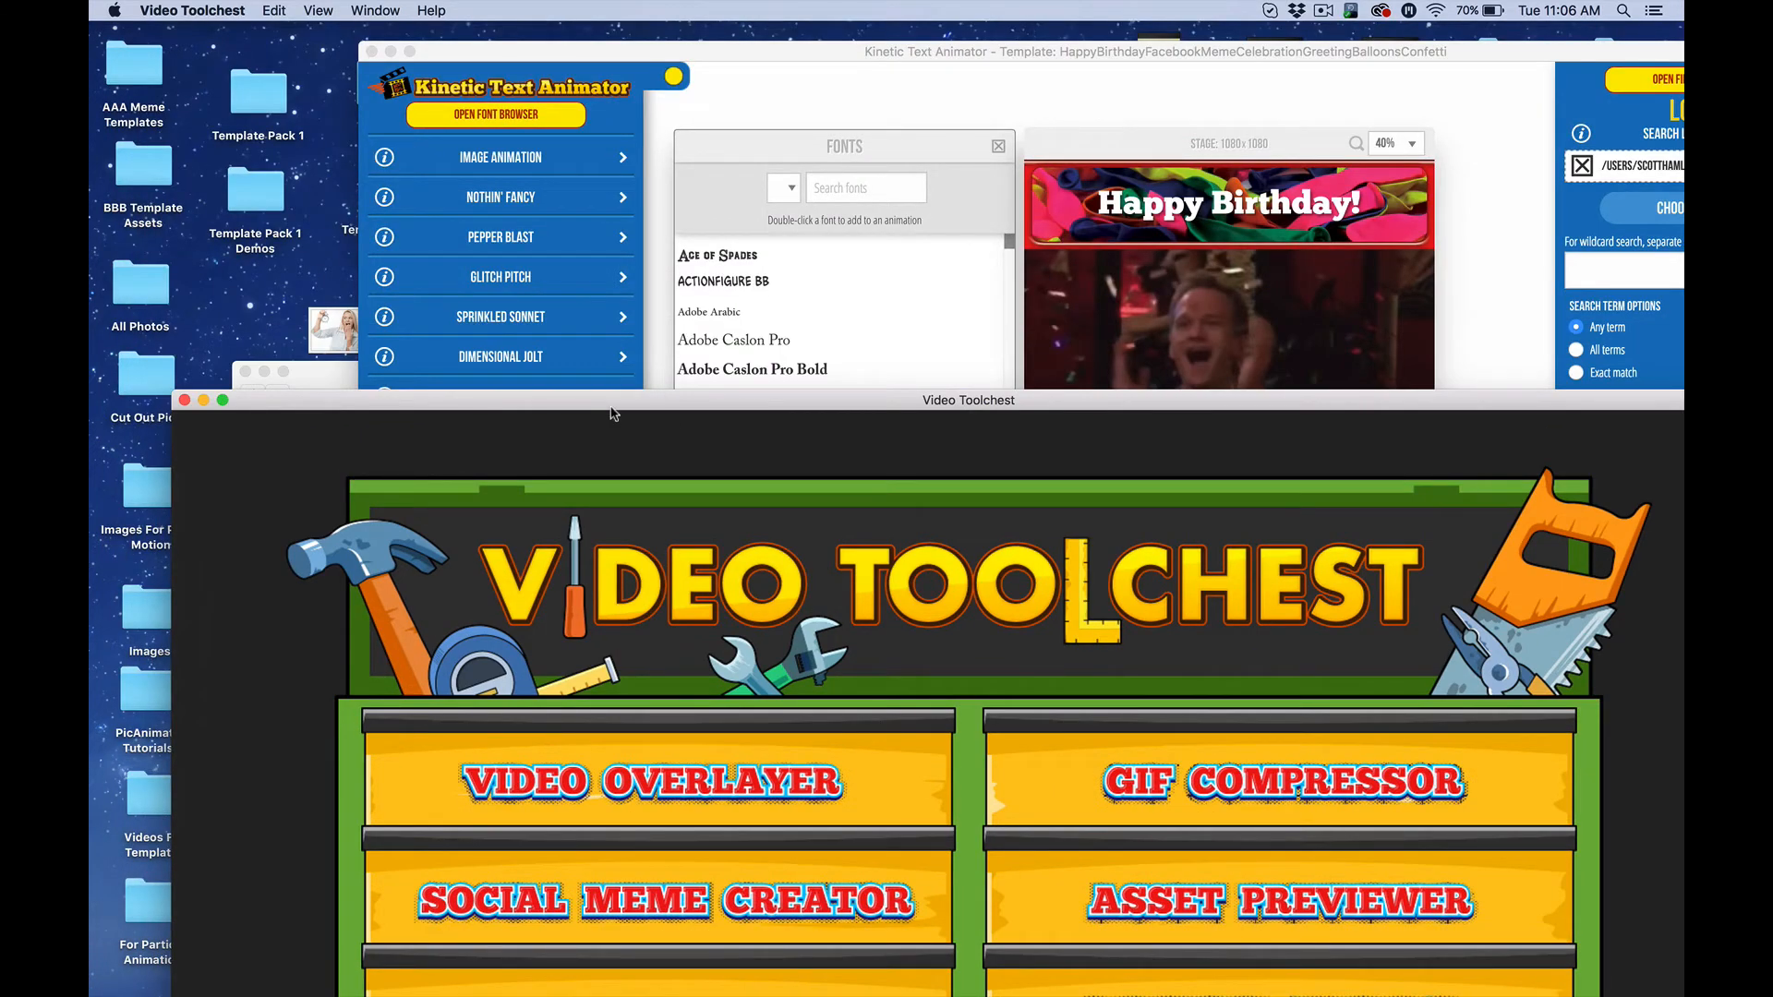
pyautogui.moveTo(609, 412); pyautogui.dragTo(517, 45)
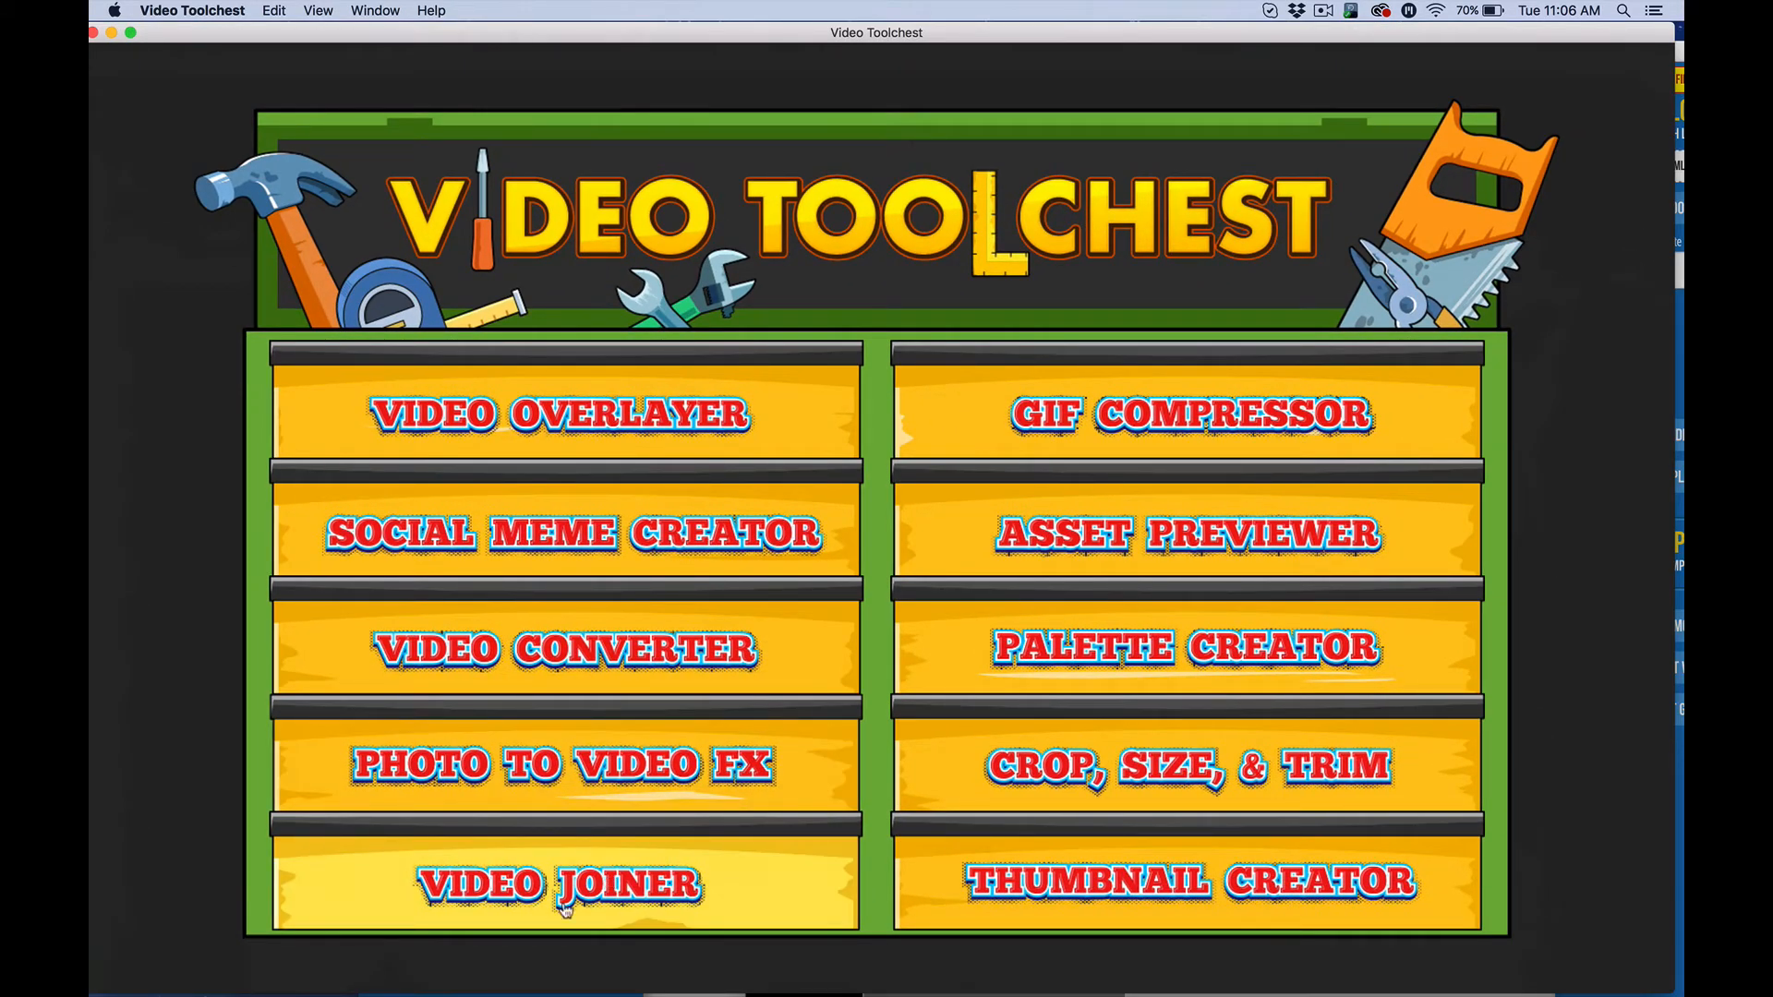
pyautogui.click(559, 907)
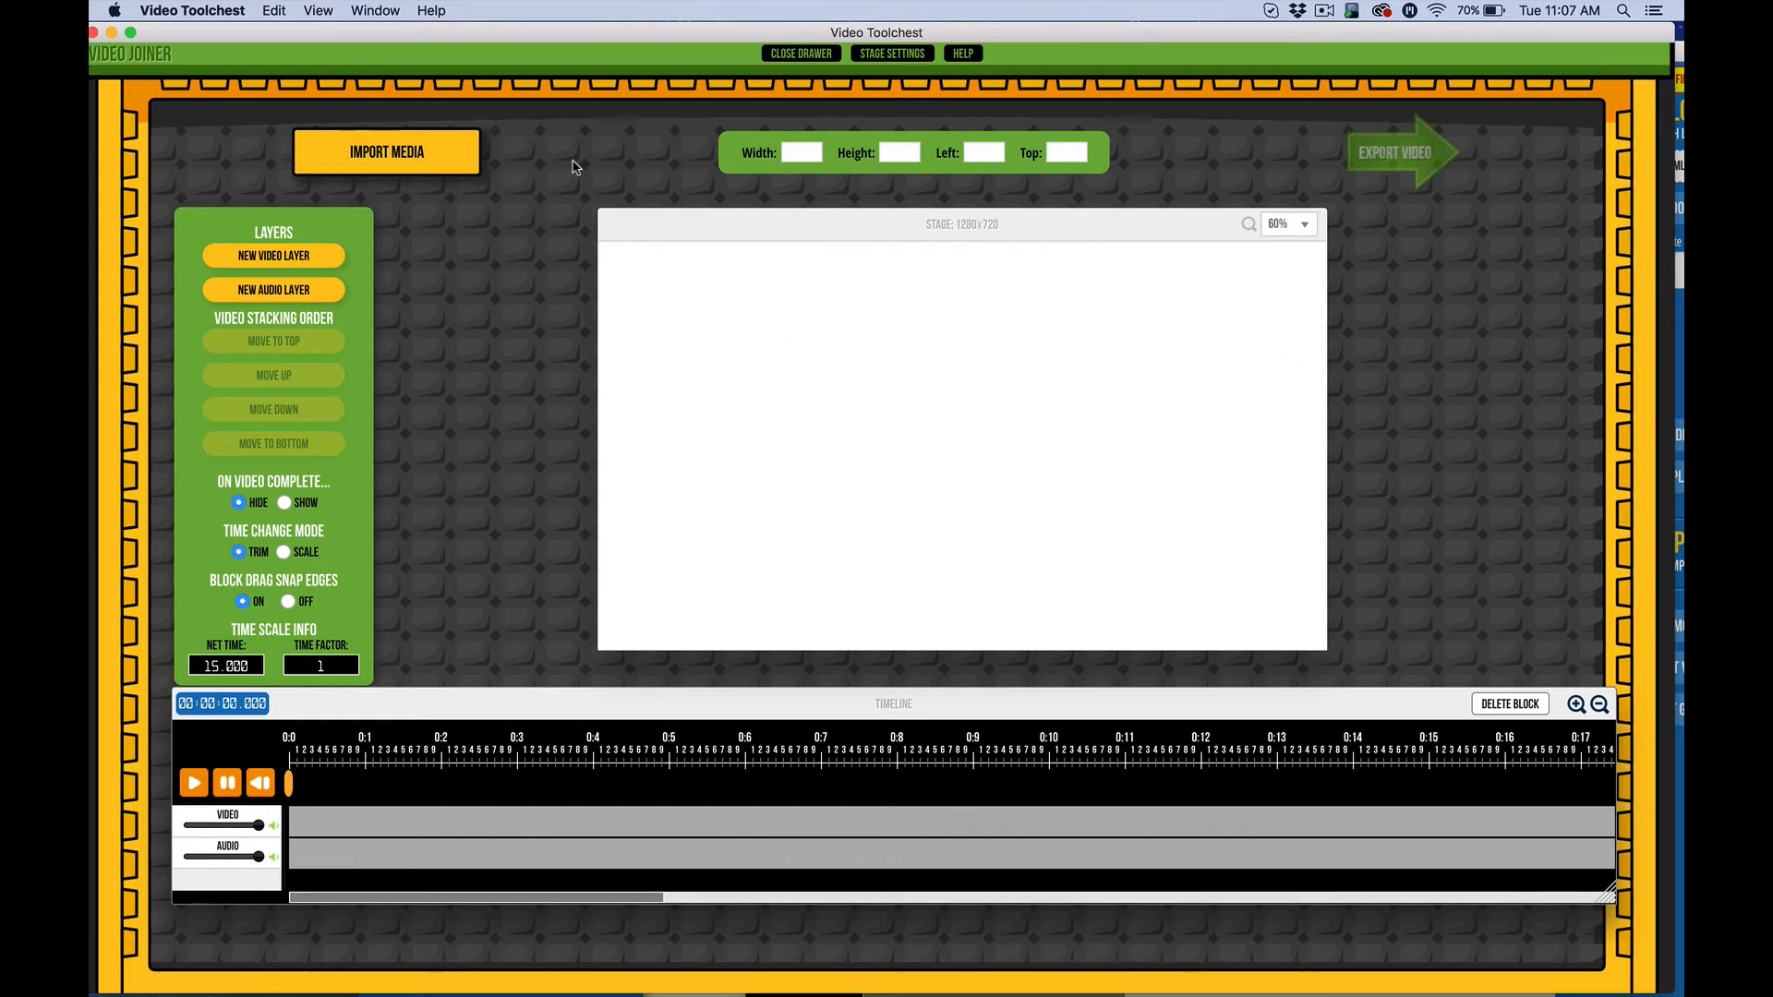
# Minimize the toolkit, shift the animator window, then restore Video Toolchest and close Video Joiner
pyautogui.click(111, 33)
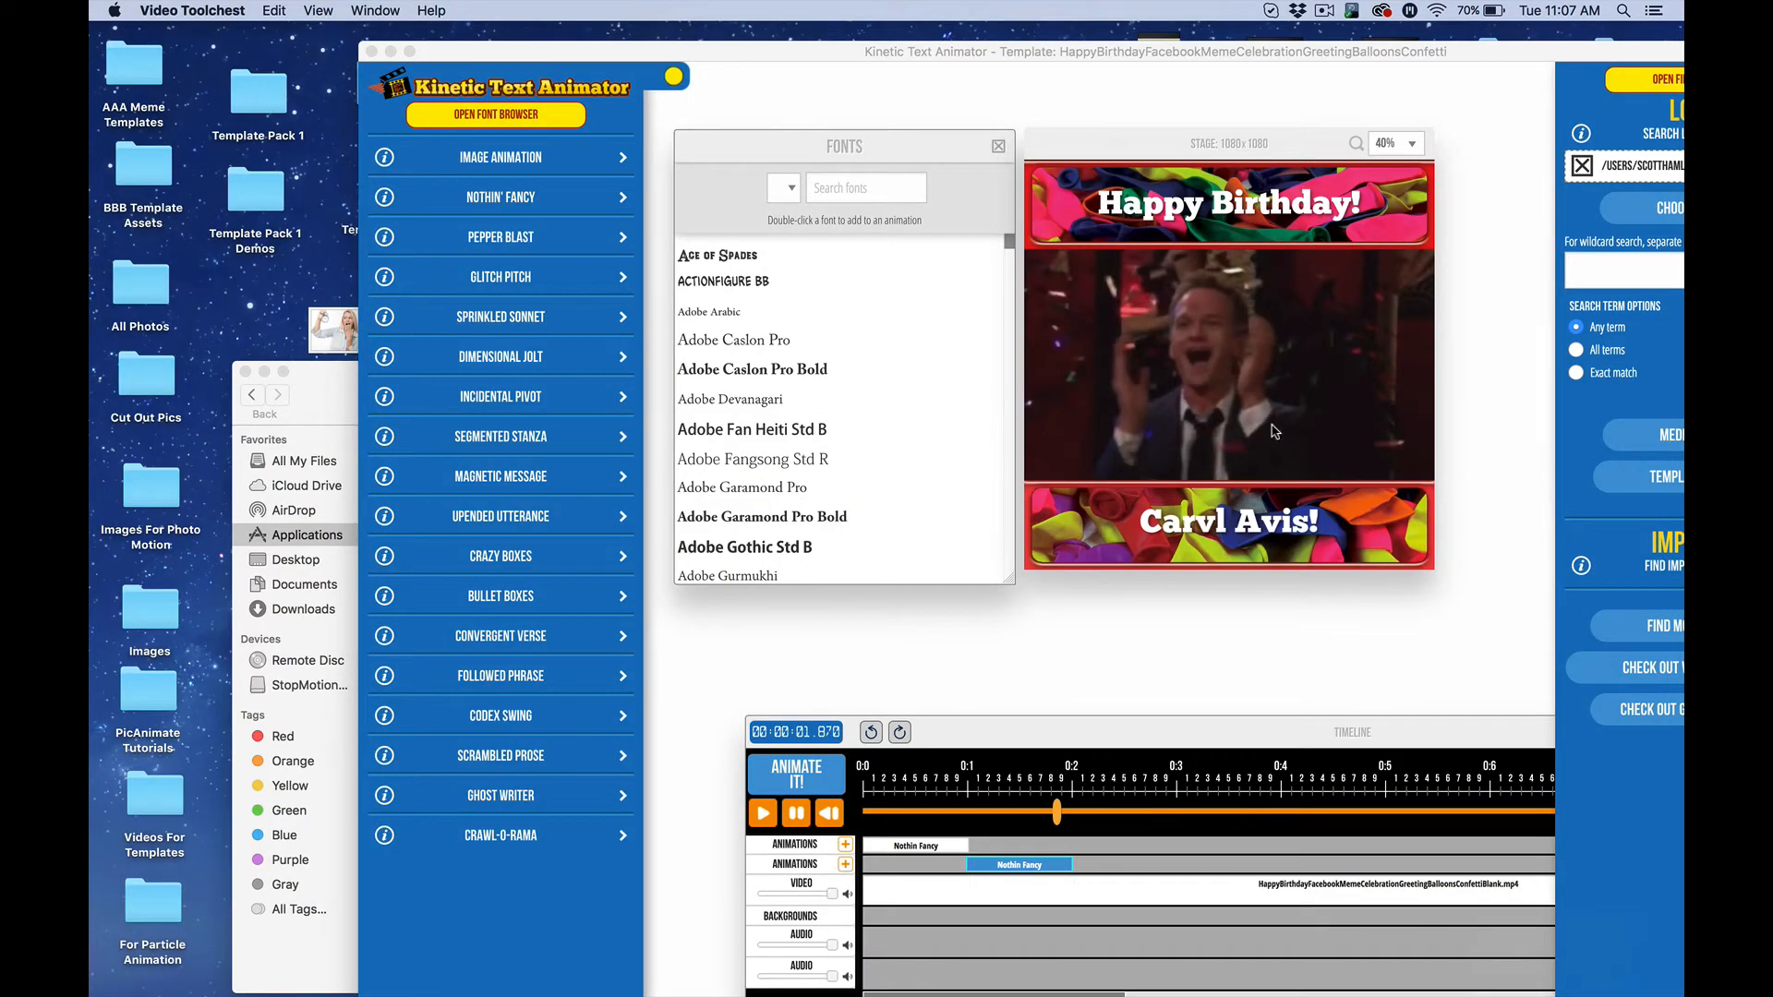
pyautogui.moveTo(707, 56); pyautogui.dragTo(538, 33)
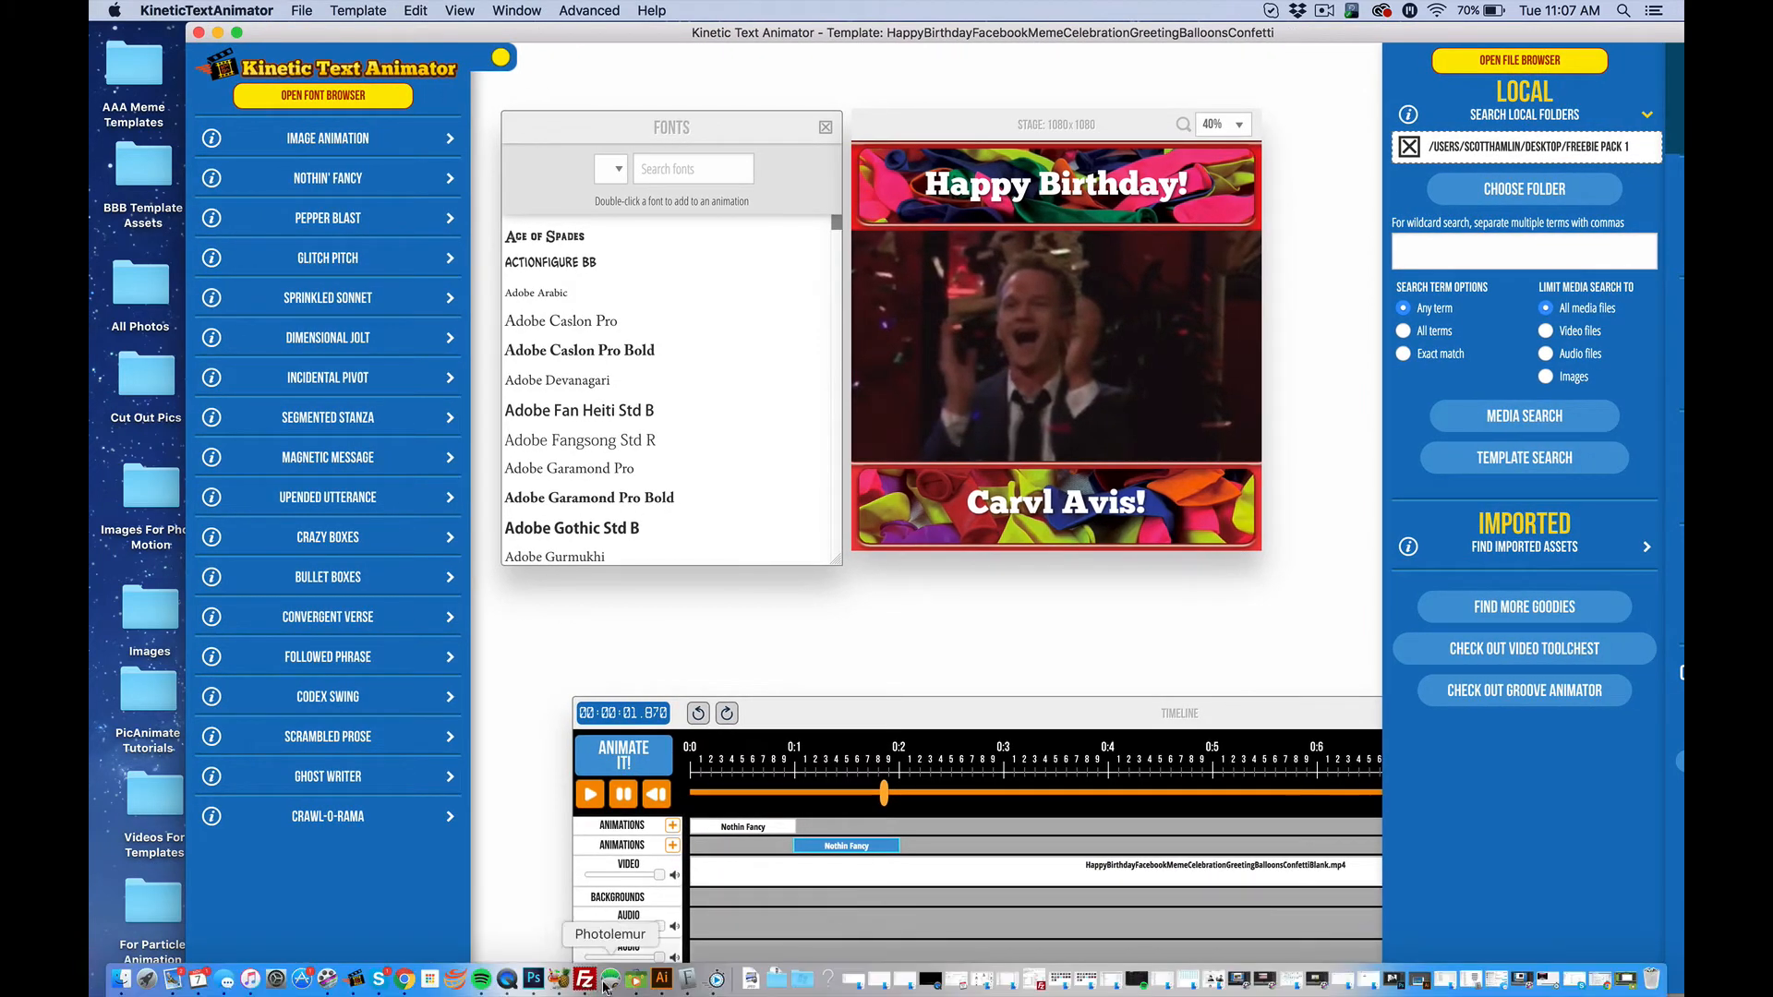
pyautogui.click(626, 987)
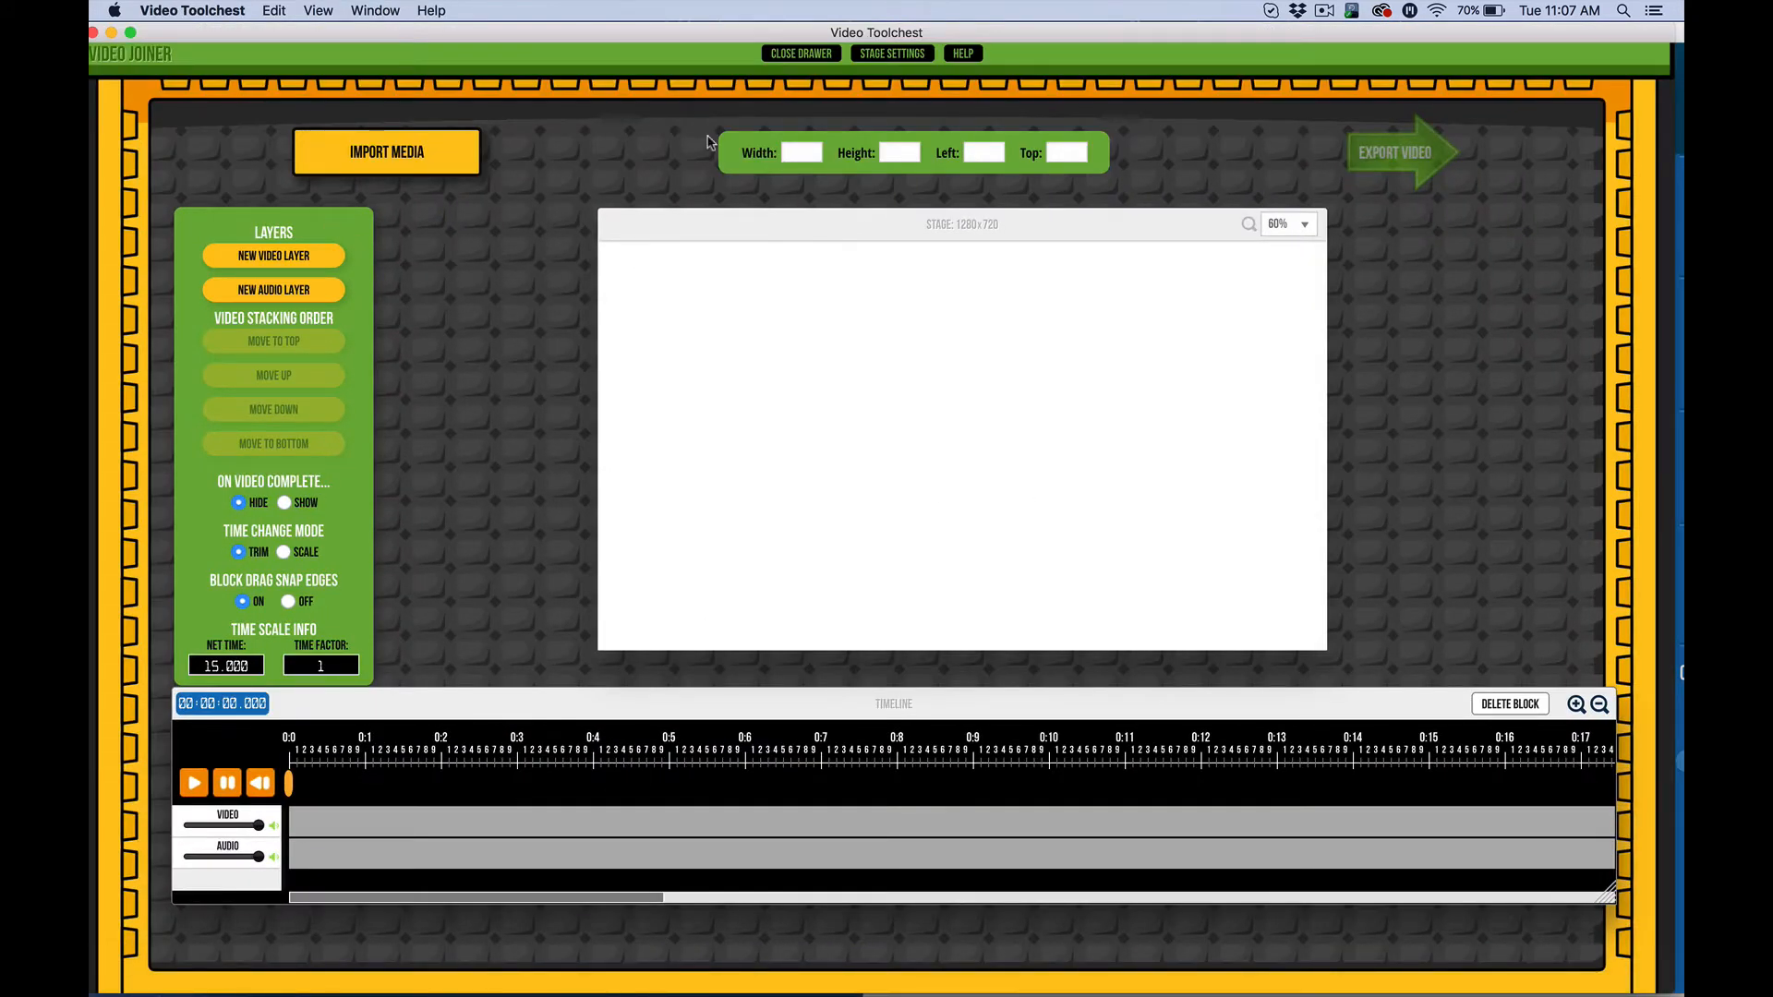
pyautogui.click(783, 55)
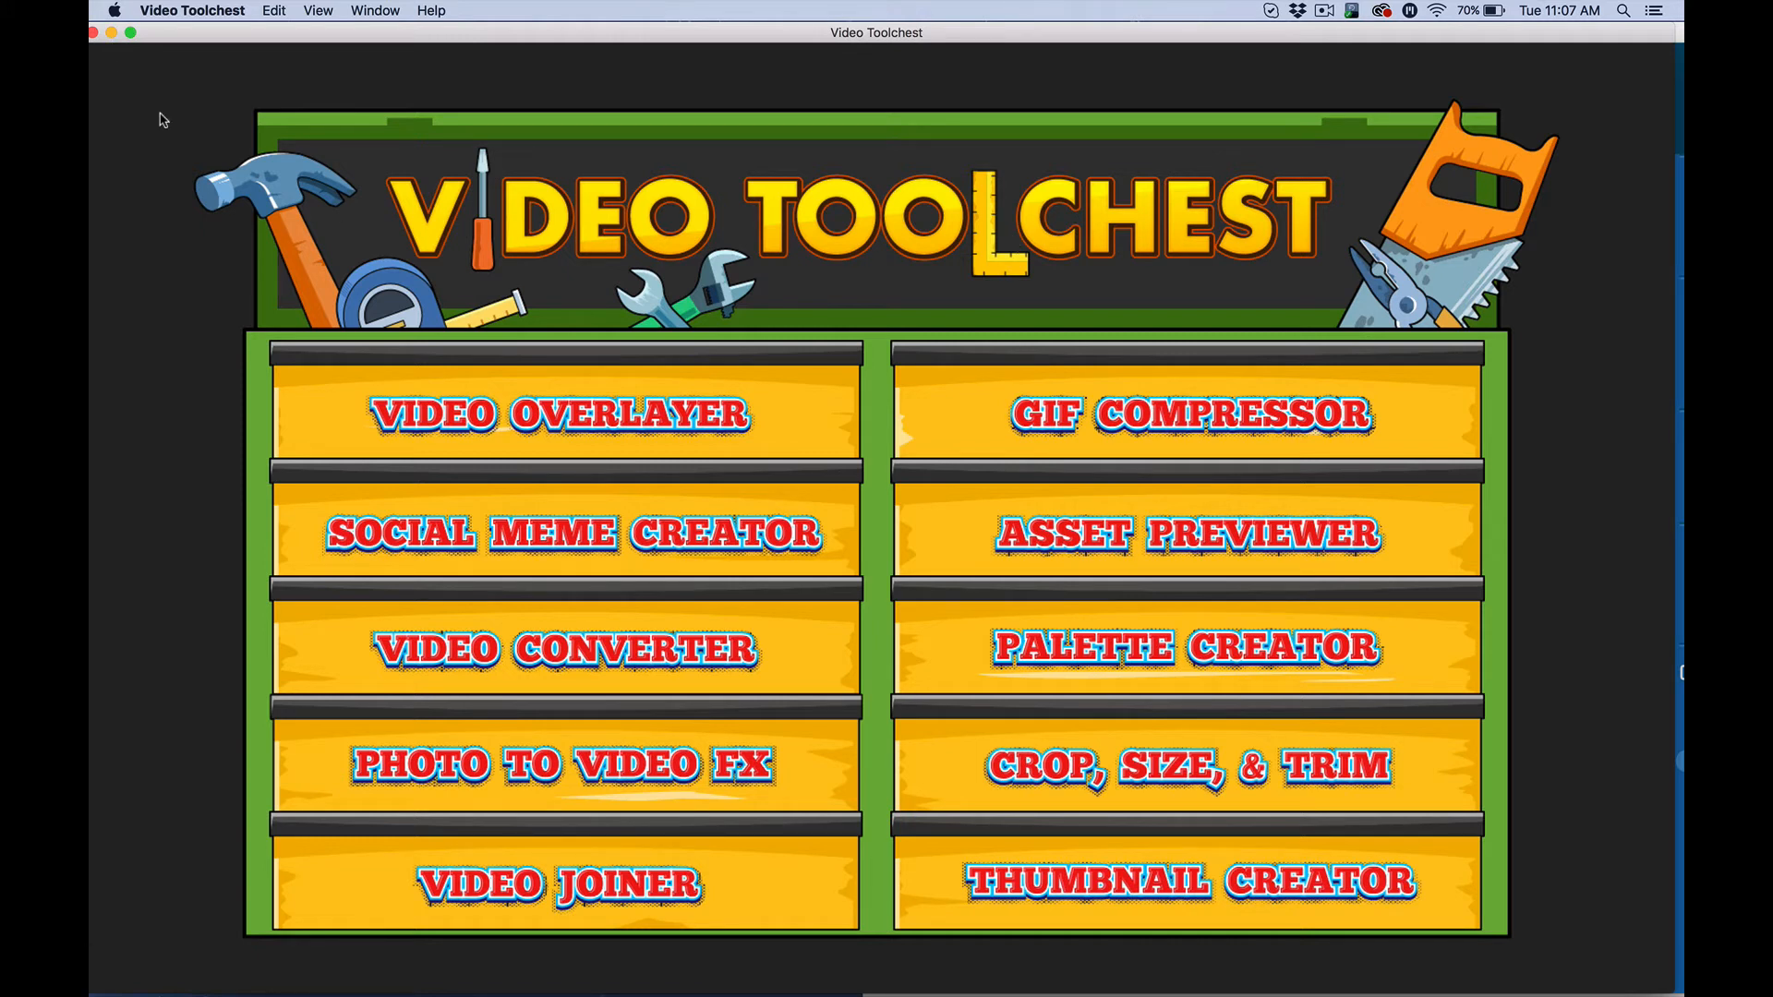
pyautogui.click(111, 33)
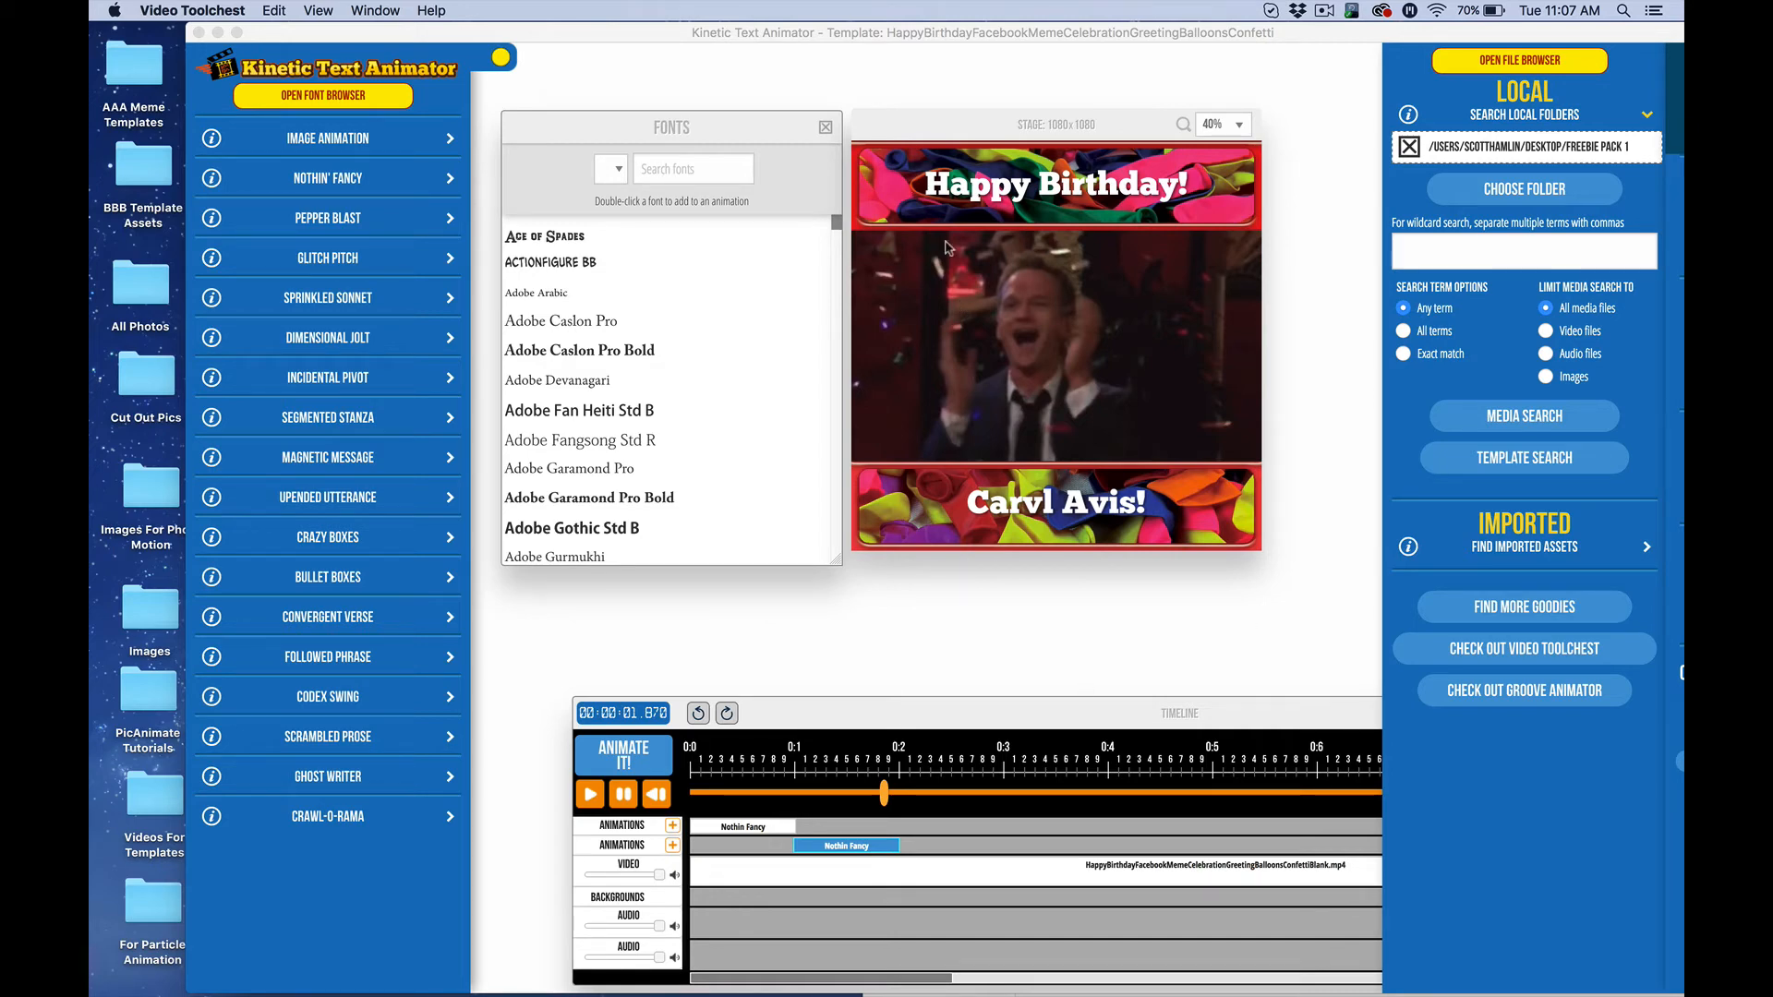
pyautogui.click(635, 979)
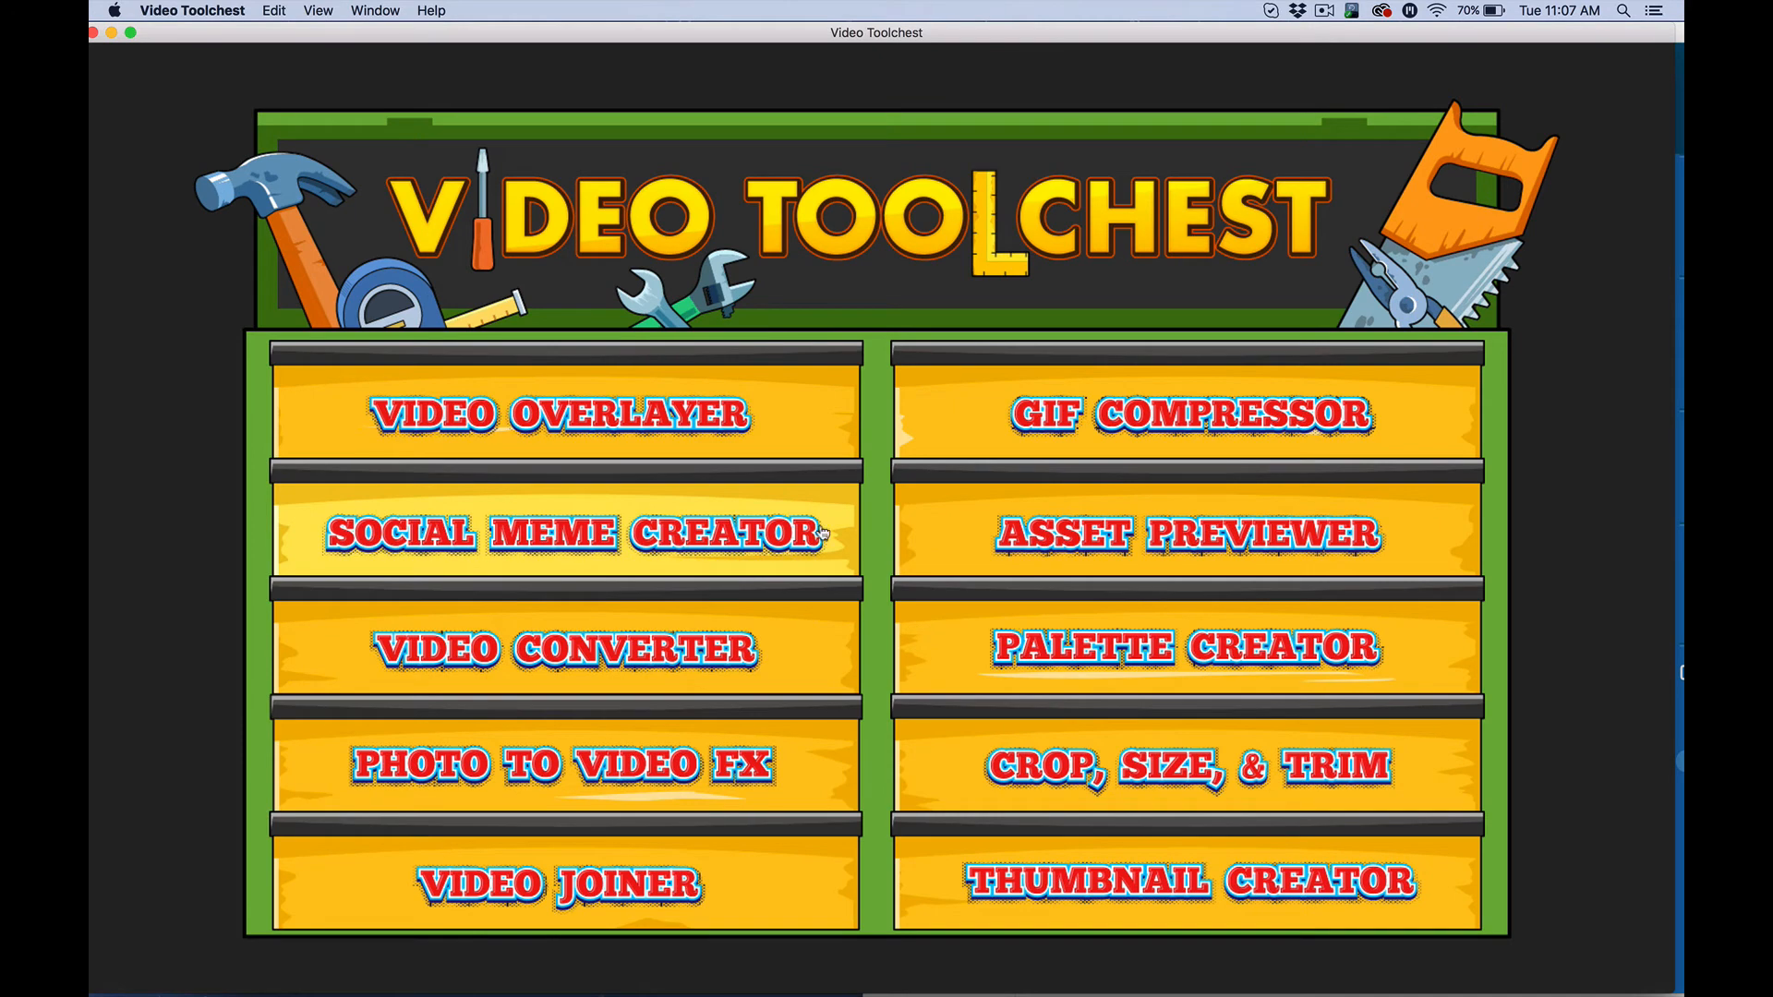
pyautogui.click(691, 551)
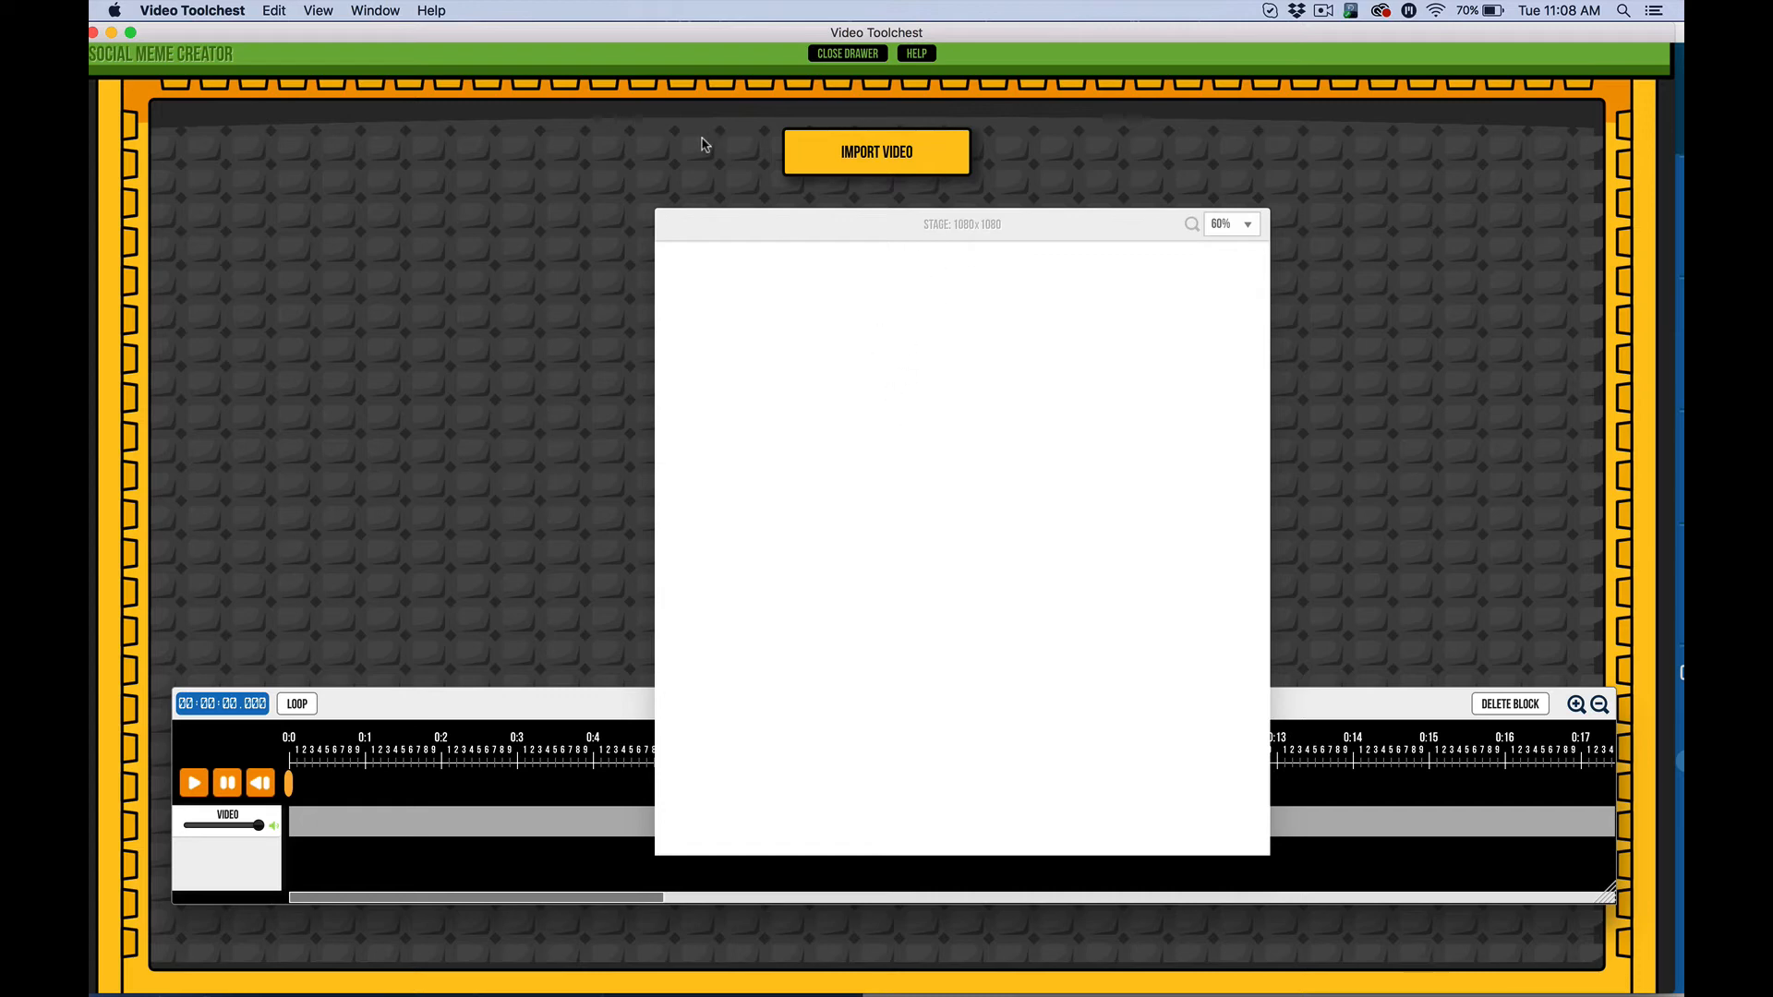
pyautogui.click(848, 54)
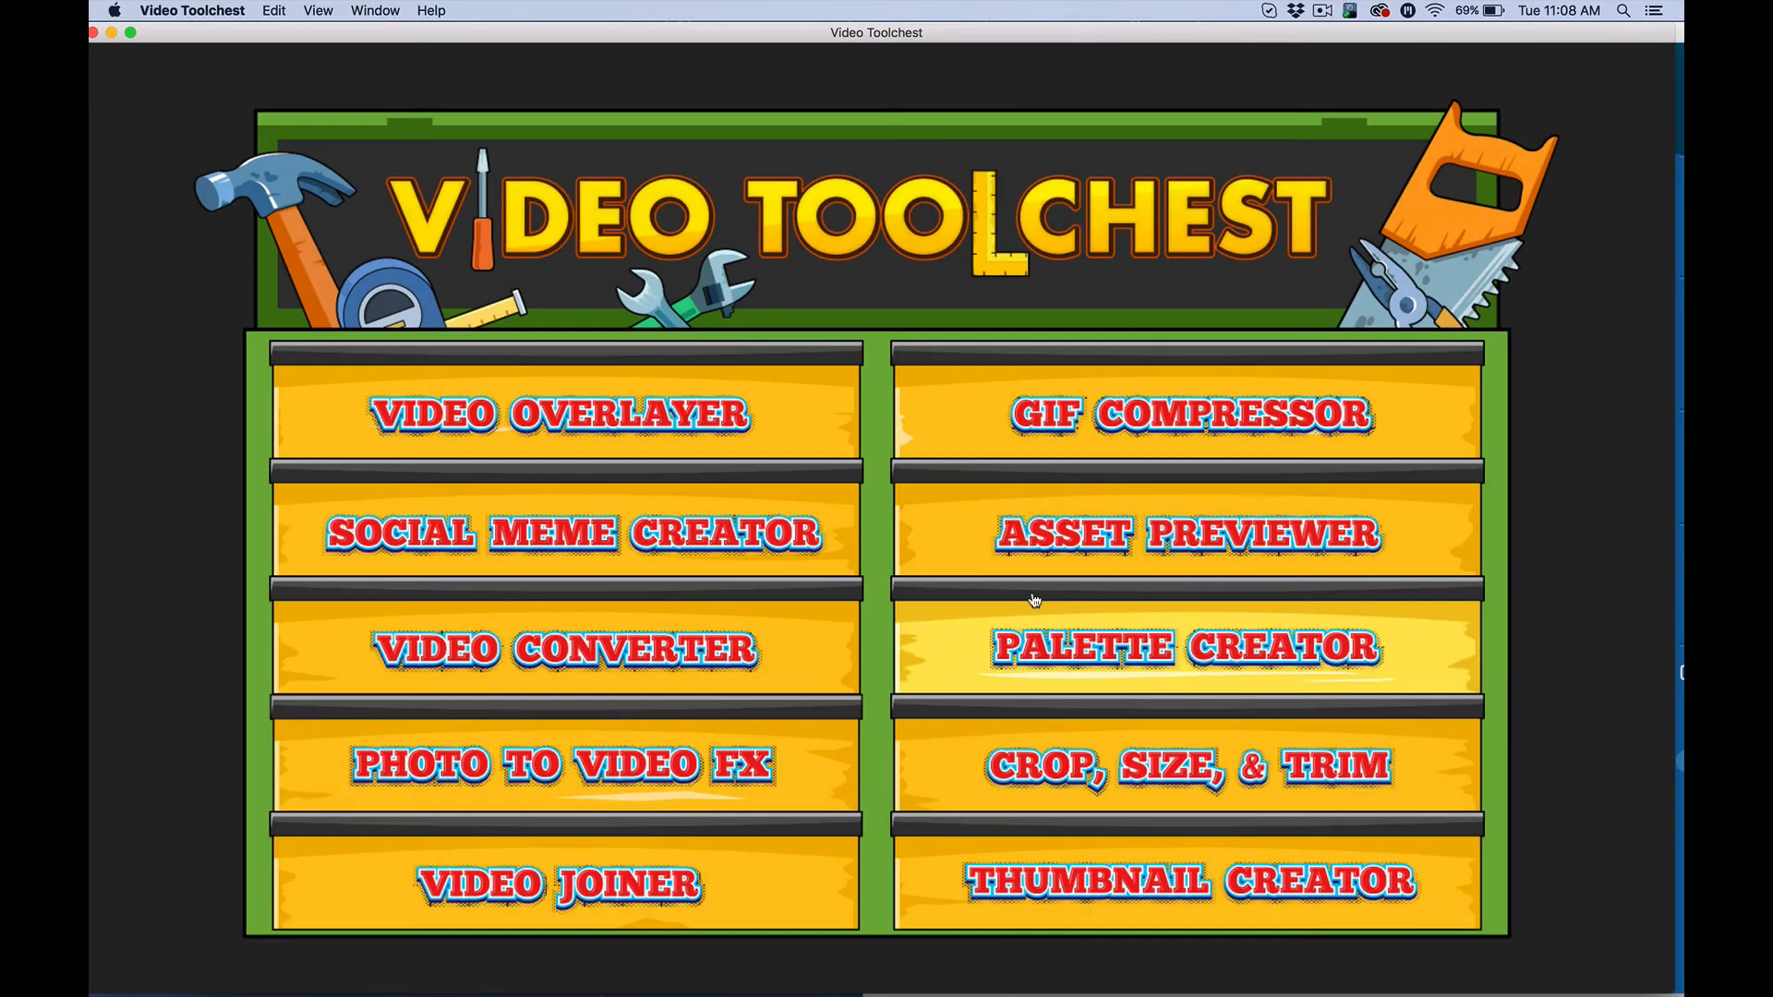
# Hide Video Toolchest and select the first Nothin Fancy block to show the header's settings
pyautogui.click(109, 35)
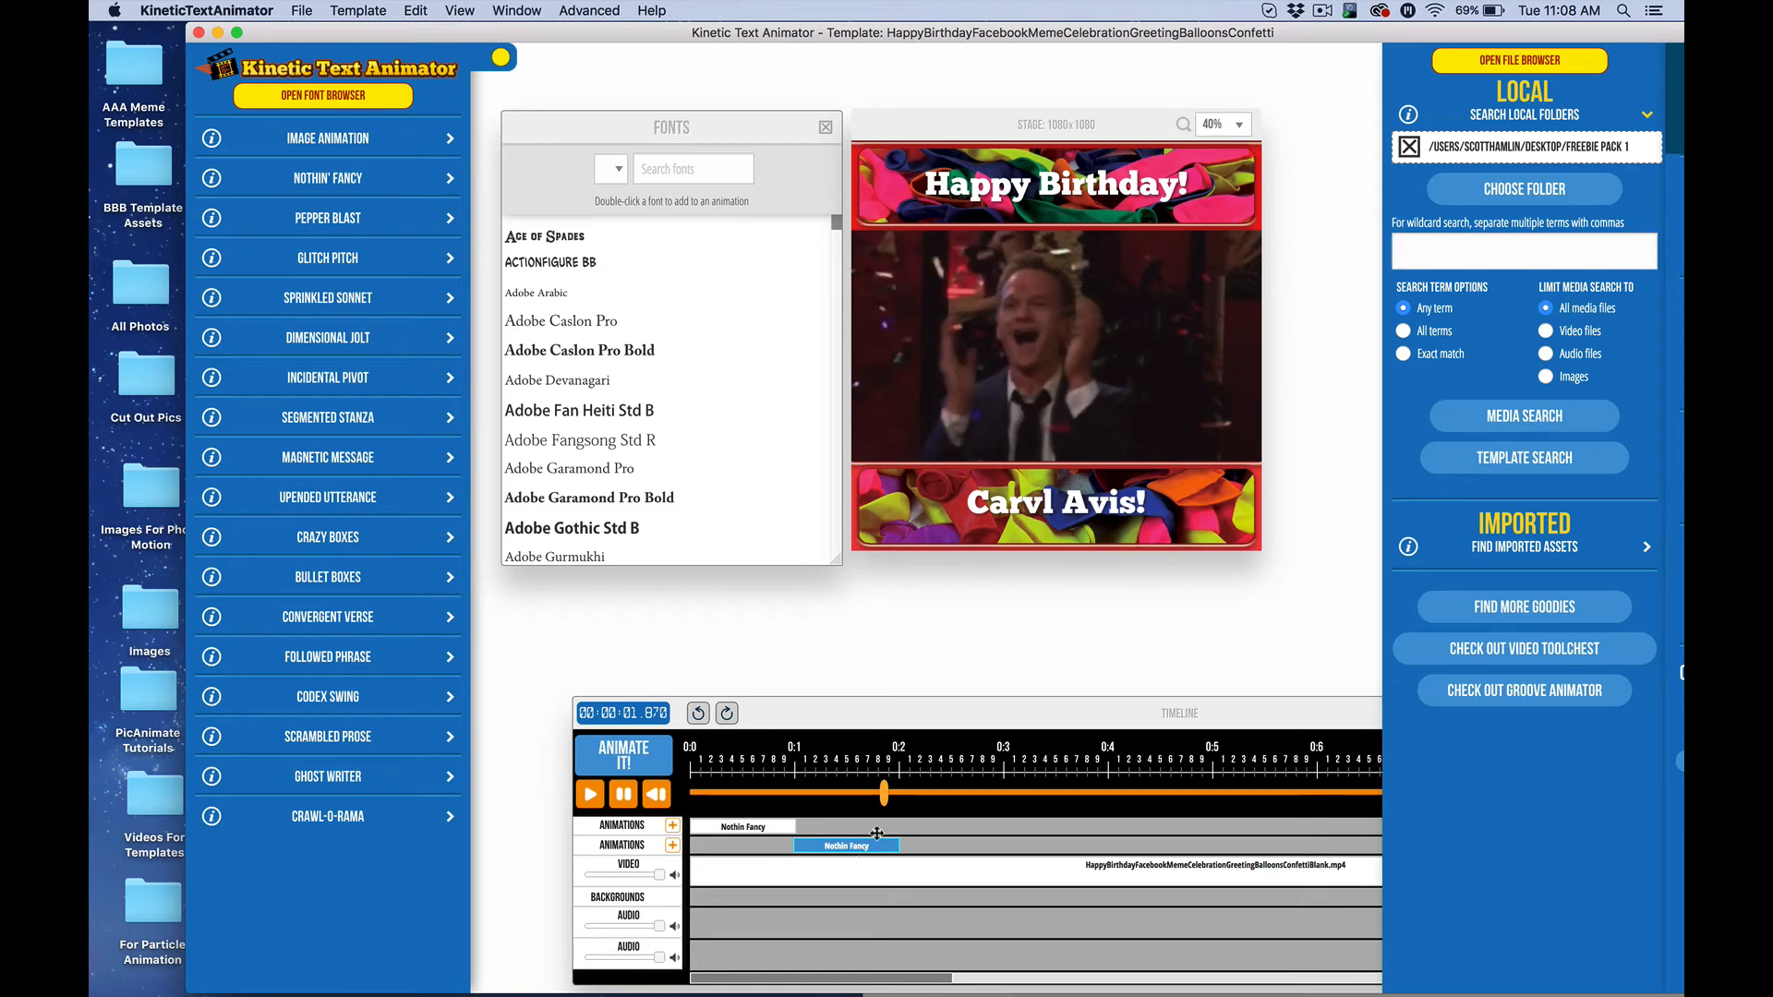
pyautogui.click(770, 827)
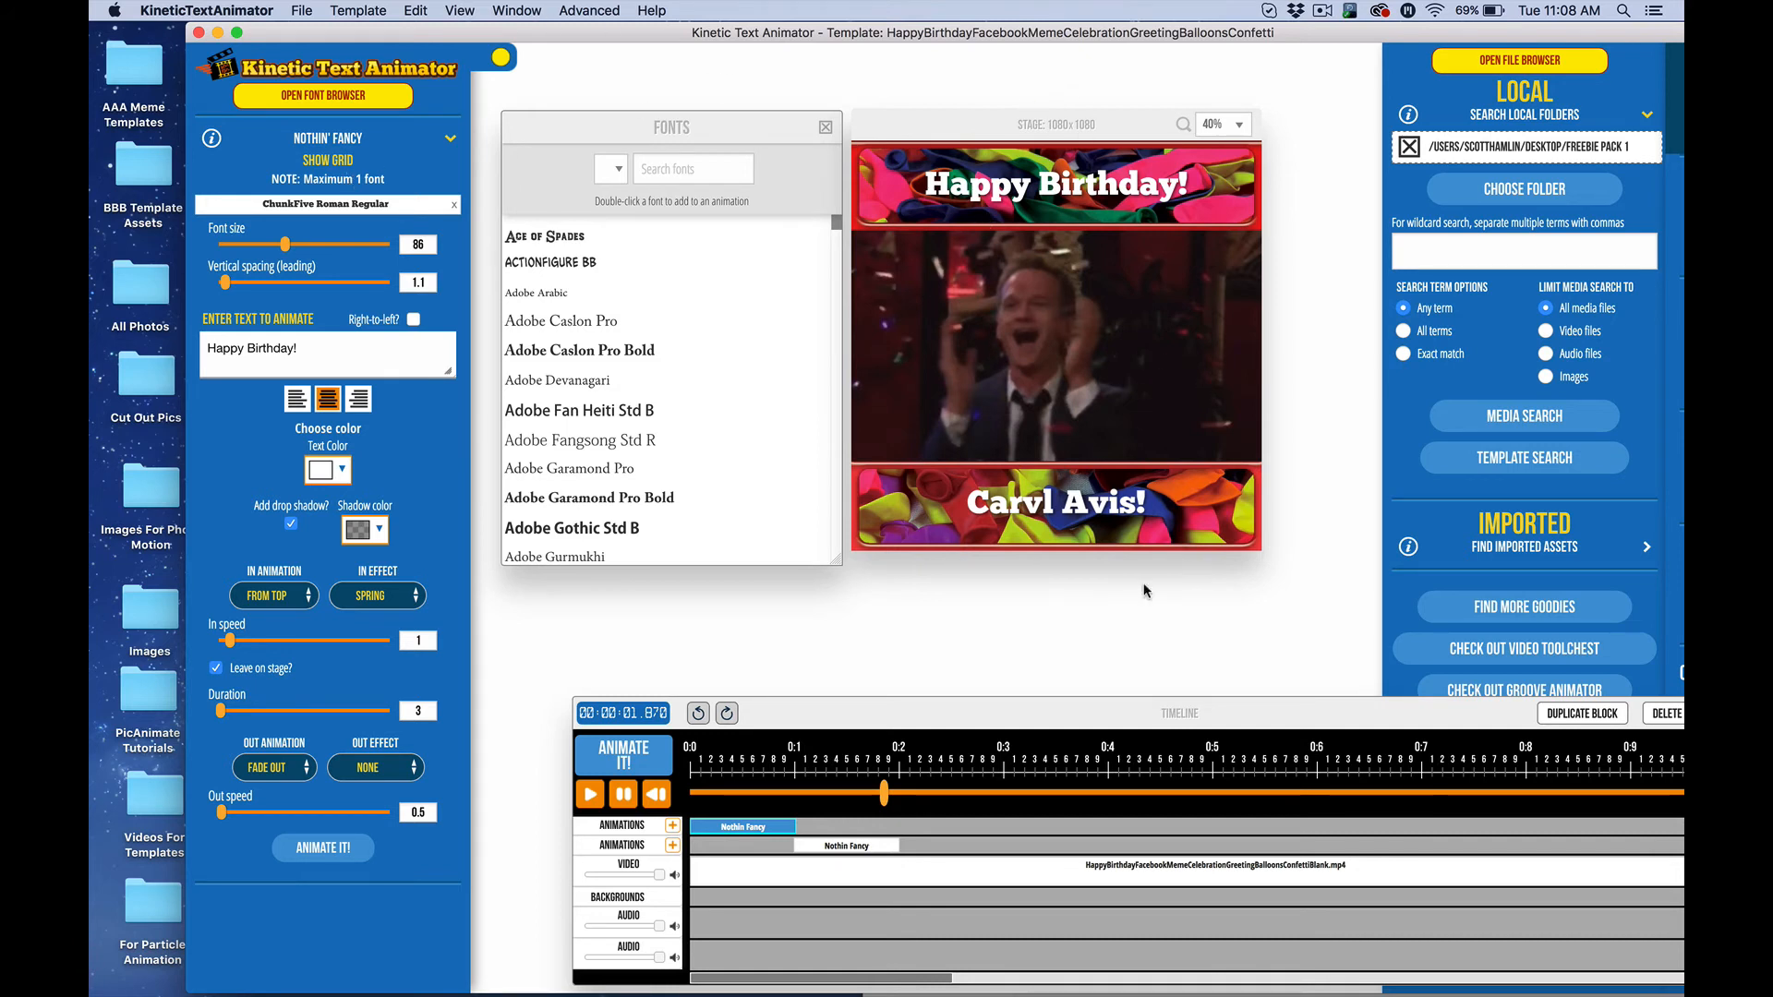
pyautogui.hscroll(5, 1298, 974)
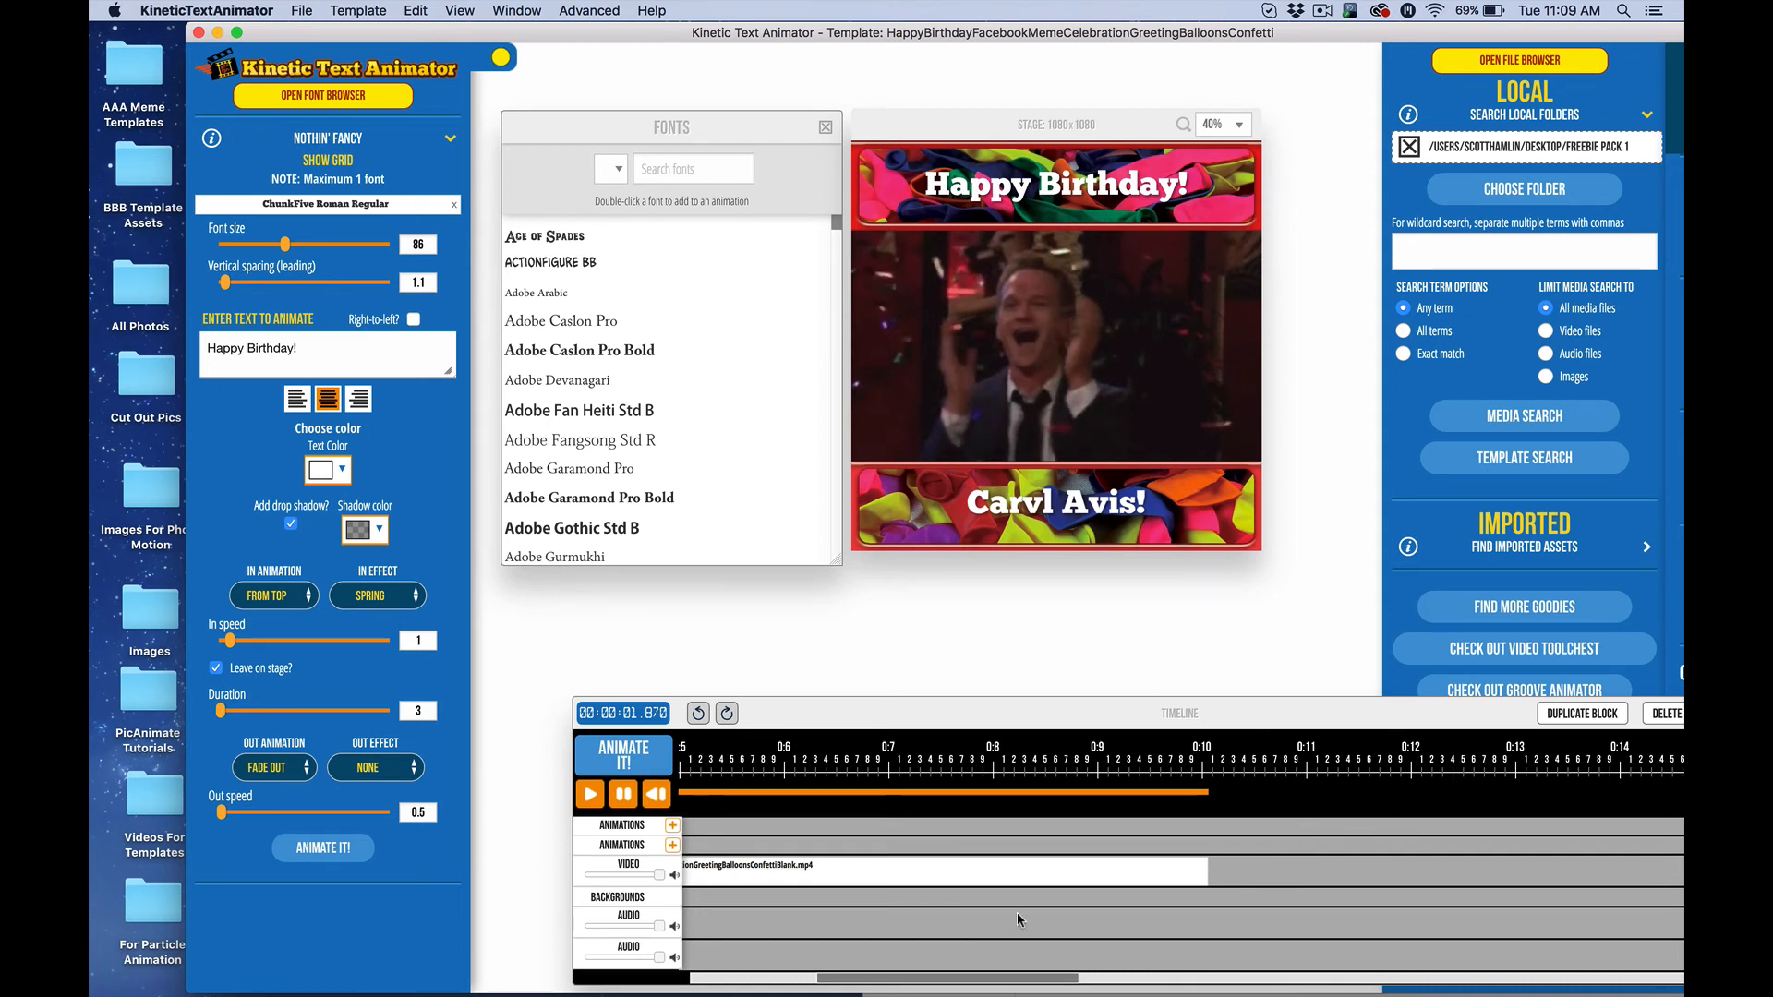
# Scroll the timeline, then open and minimize Video Toolchest from the Dock
pyautogui.hscroll(-5, 1069, 852)
pyautogui.hscroll(4, 1084, 857)
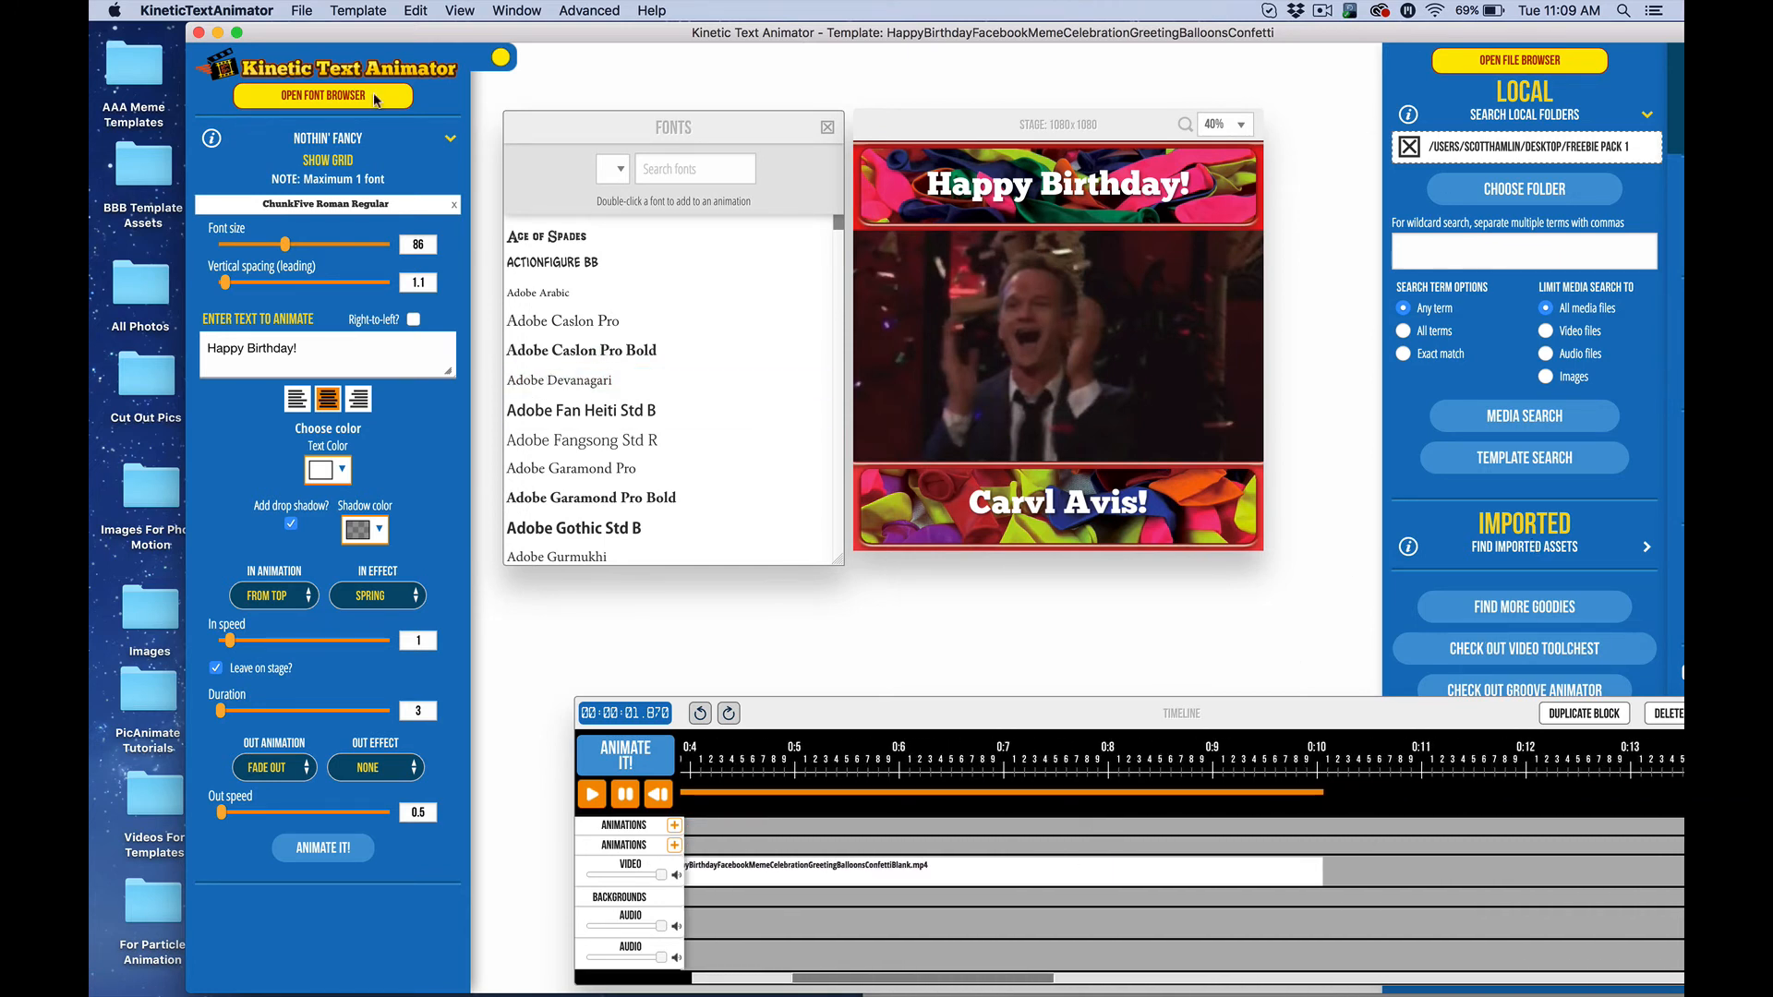
pyautogui.moveTo(801, 977)
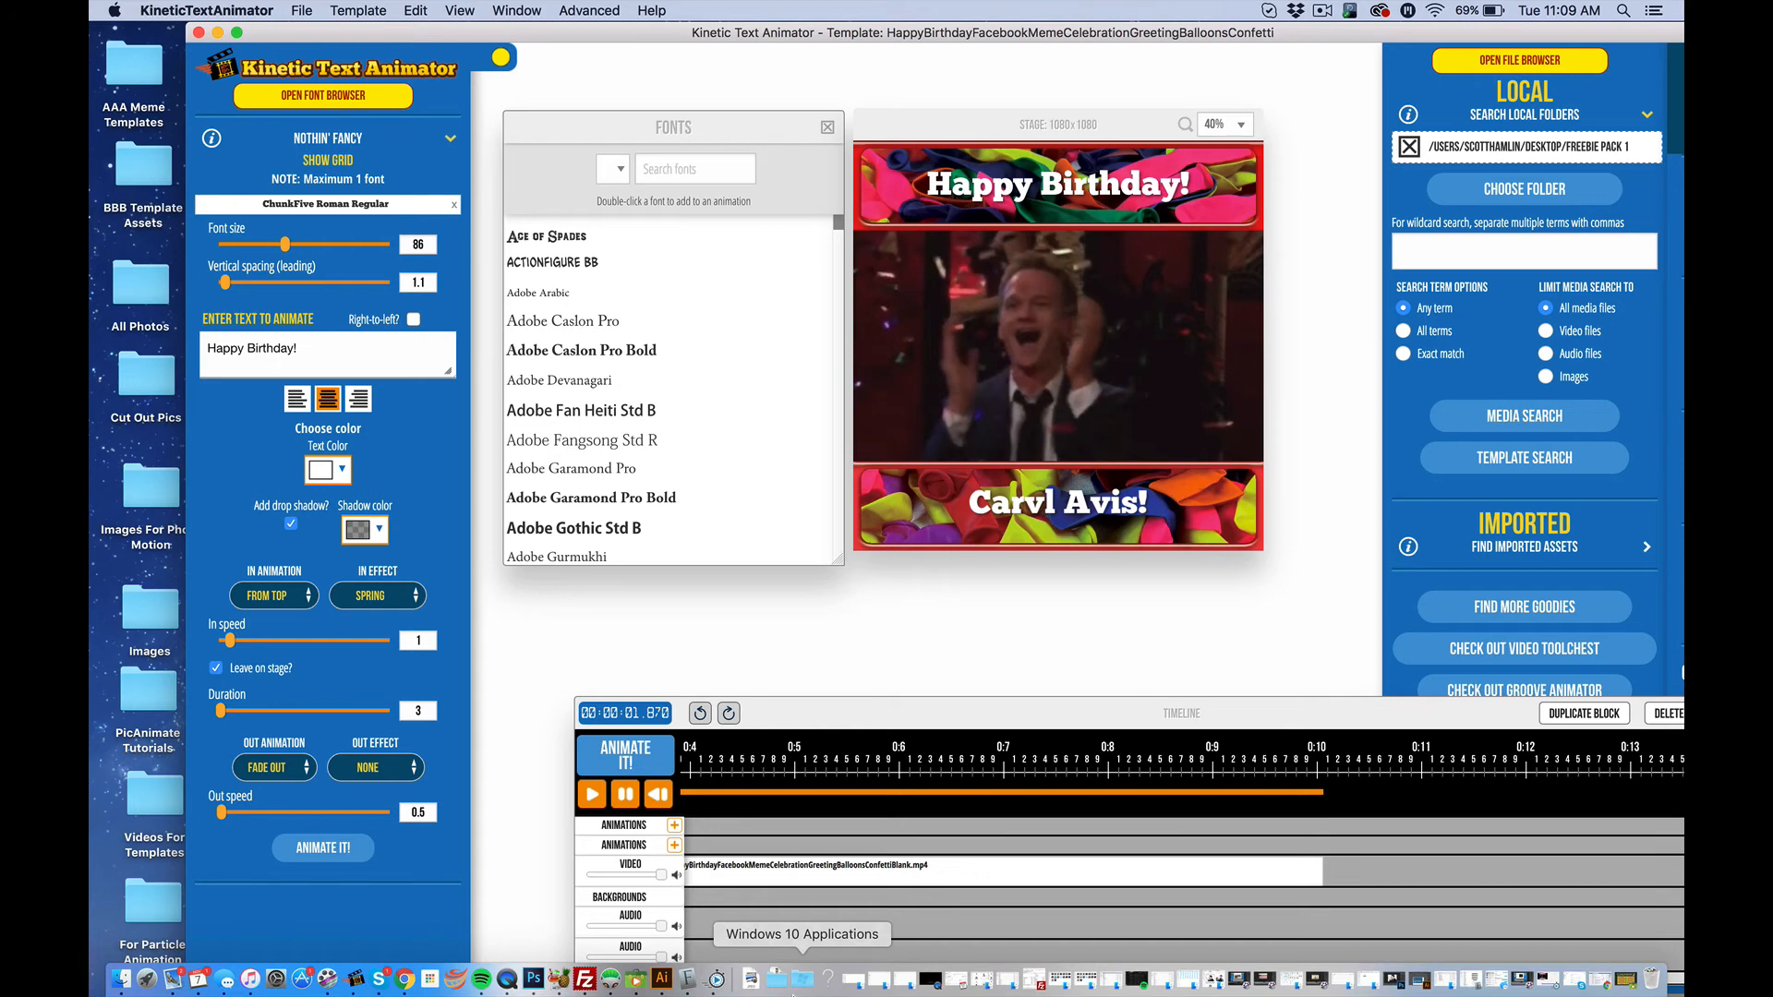
pyautogui.click(637, 979)
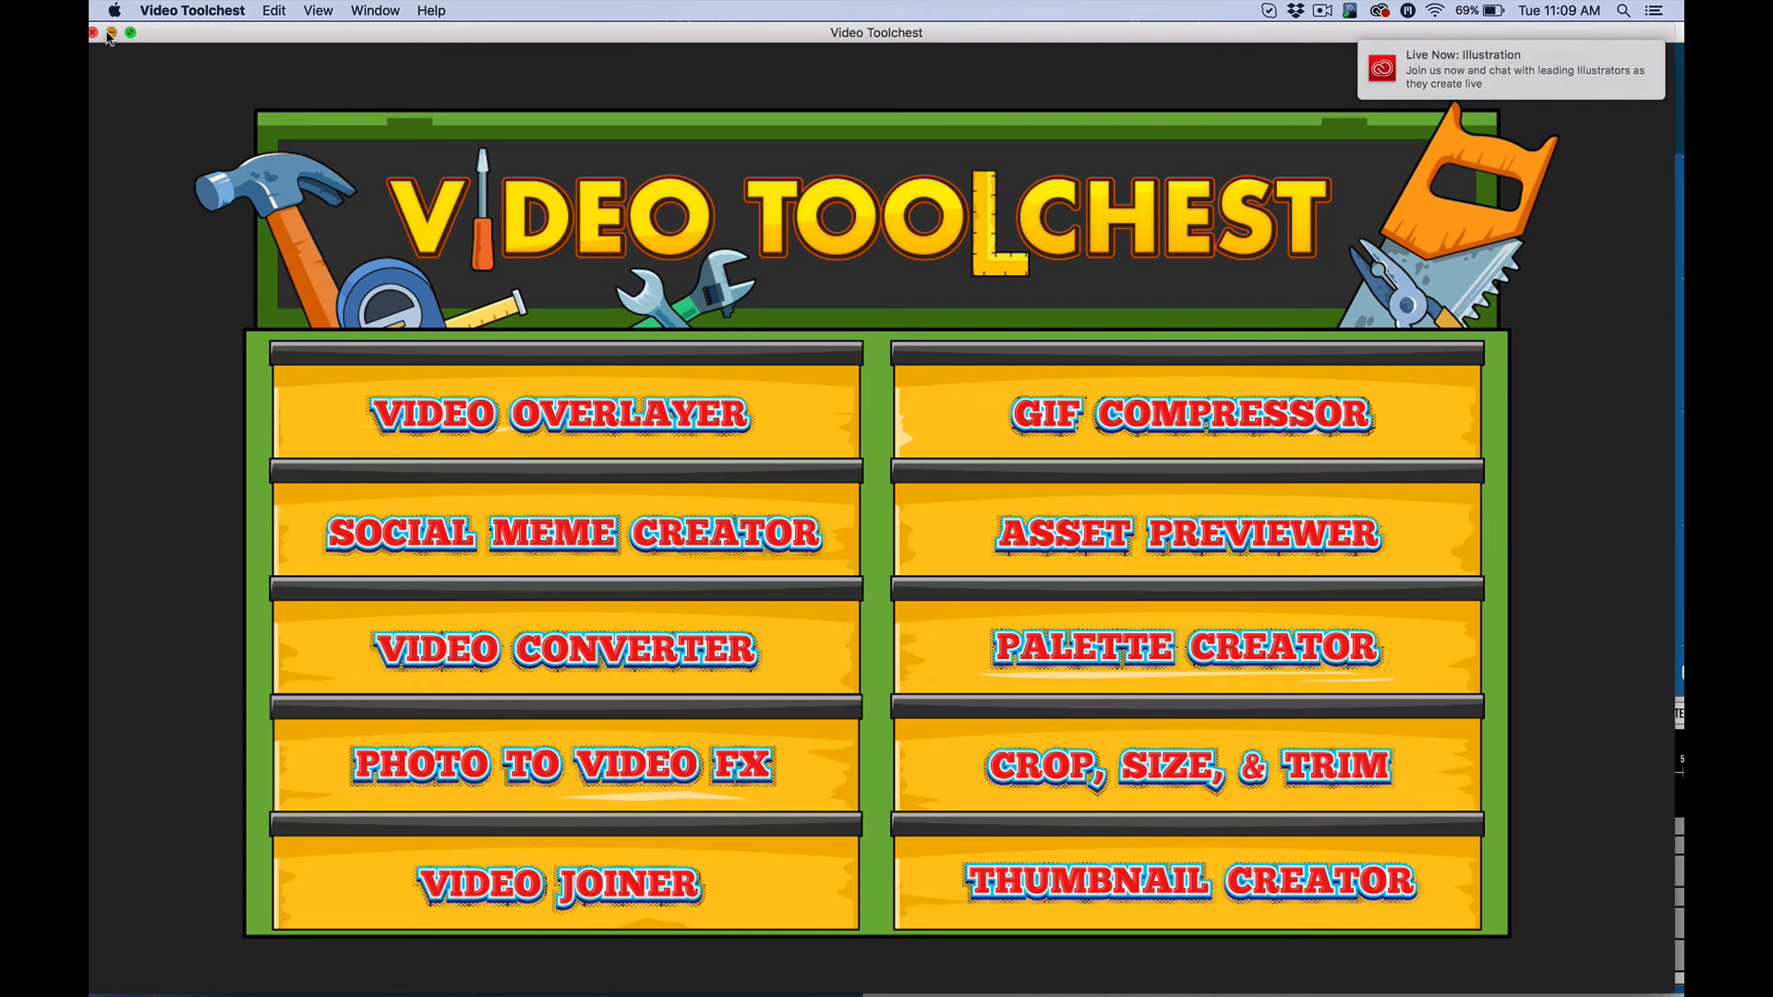
pyautogui.click(111, 33)
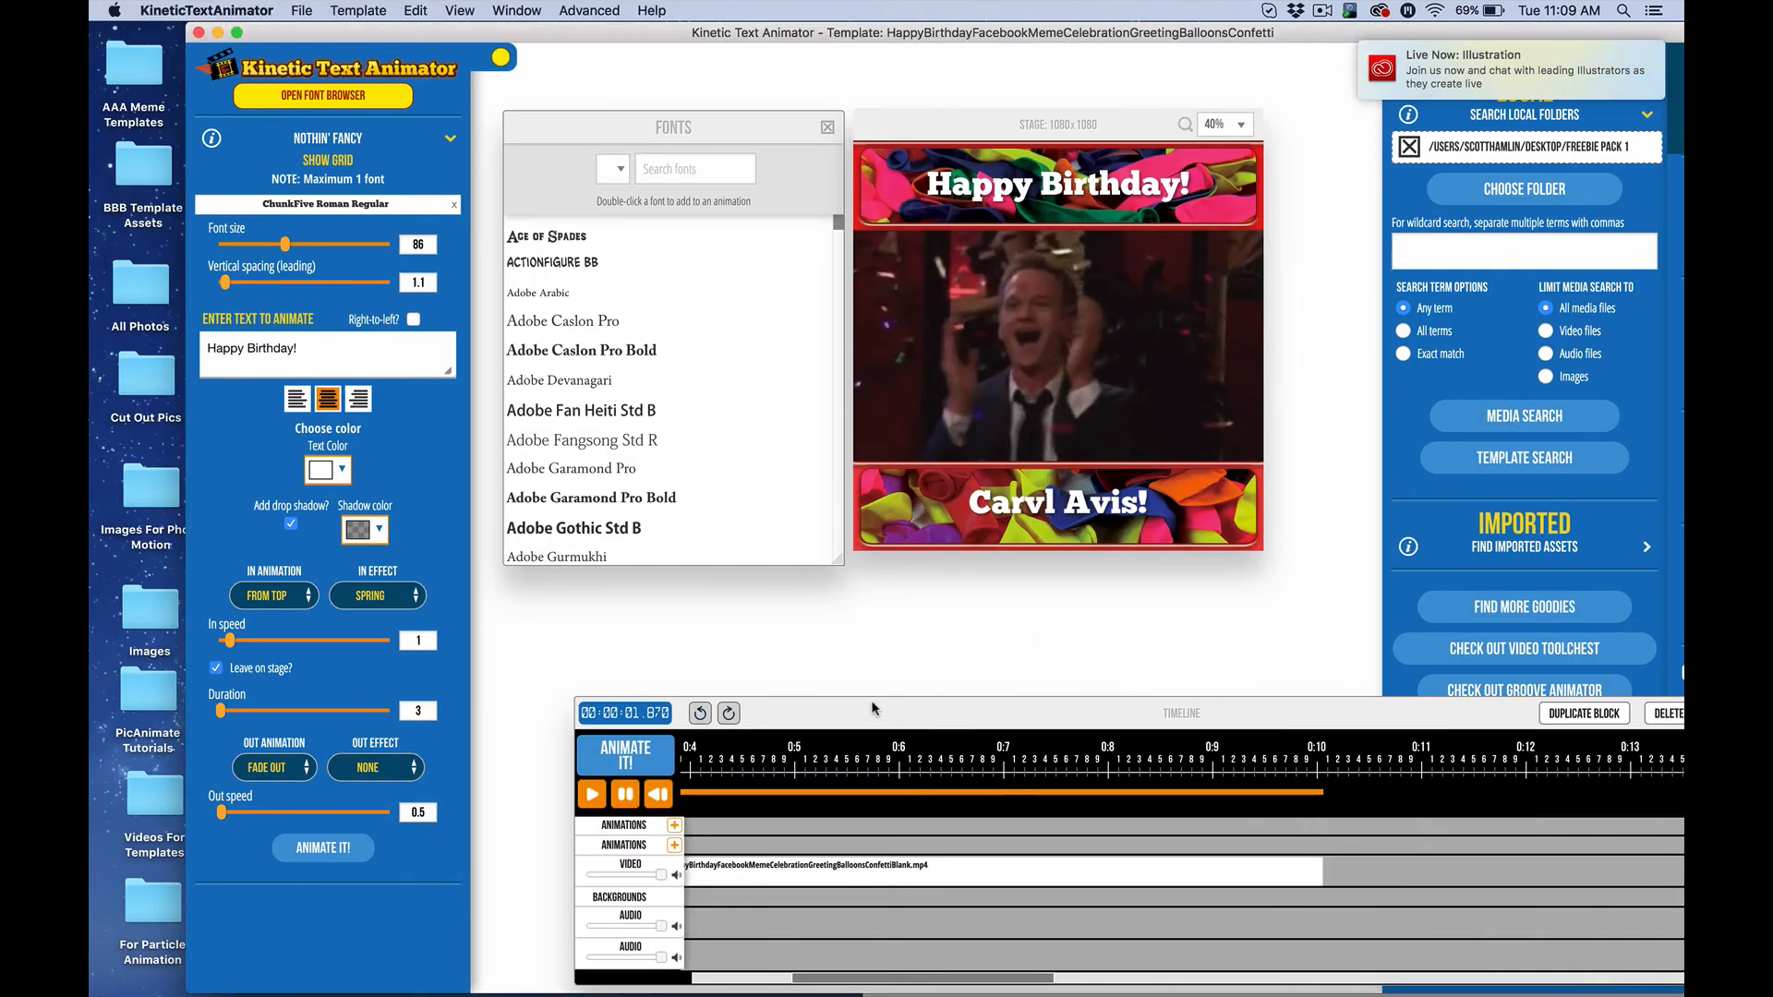
# Drag the timeline panel lower and left, then scroll along its clip and animation blocks
pyautogui.moveTo(855, 706); pyautogui.dragTo(760, 723)
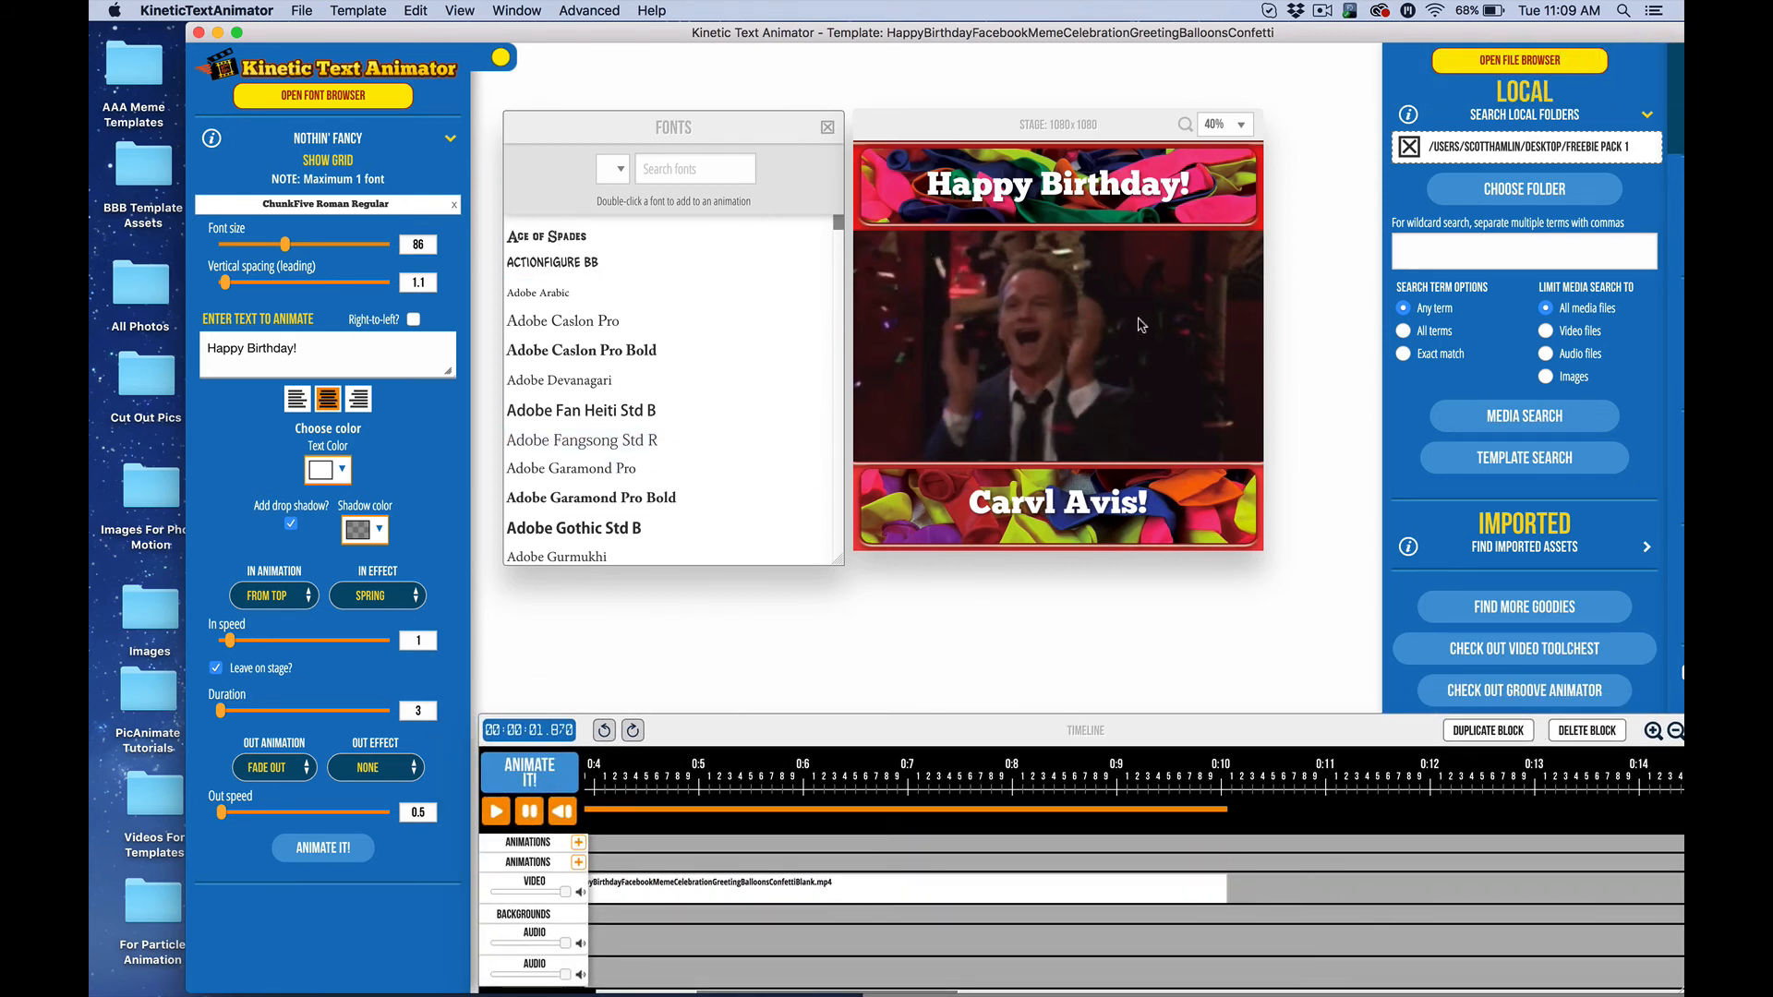
pyautogui.hscroll(-5, 920, 927)
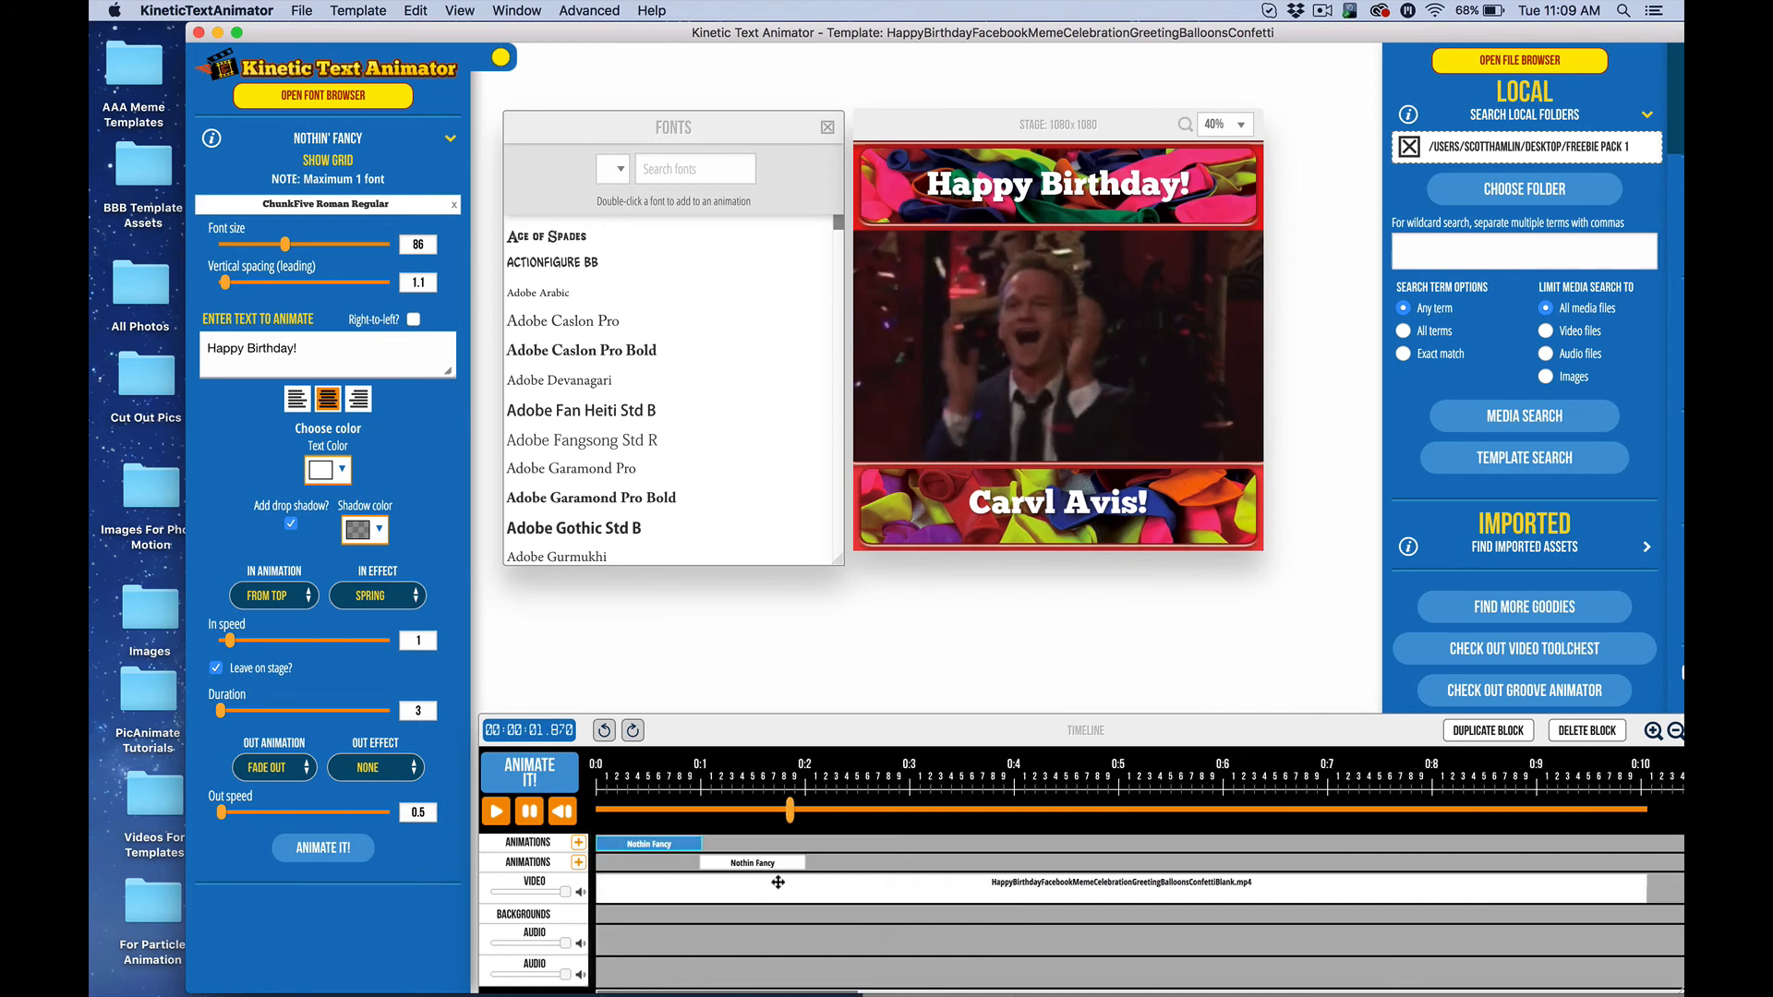
pyautogui.hscroll(7, 1066, 894)
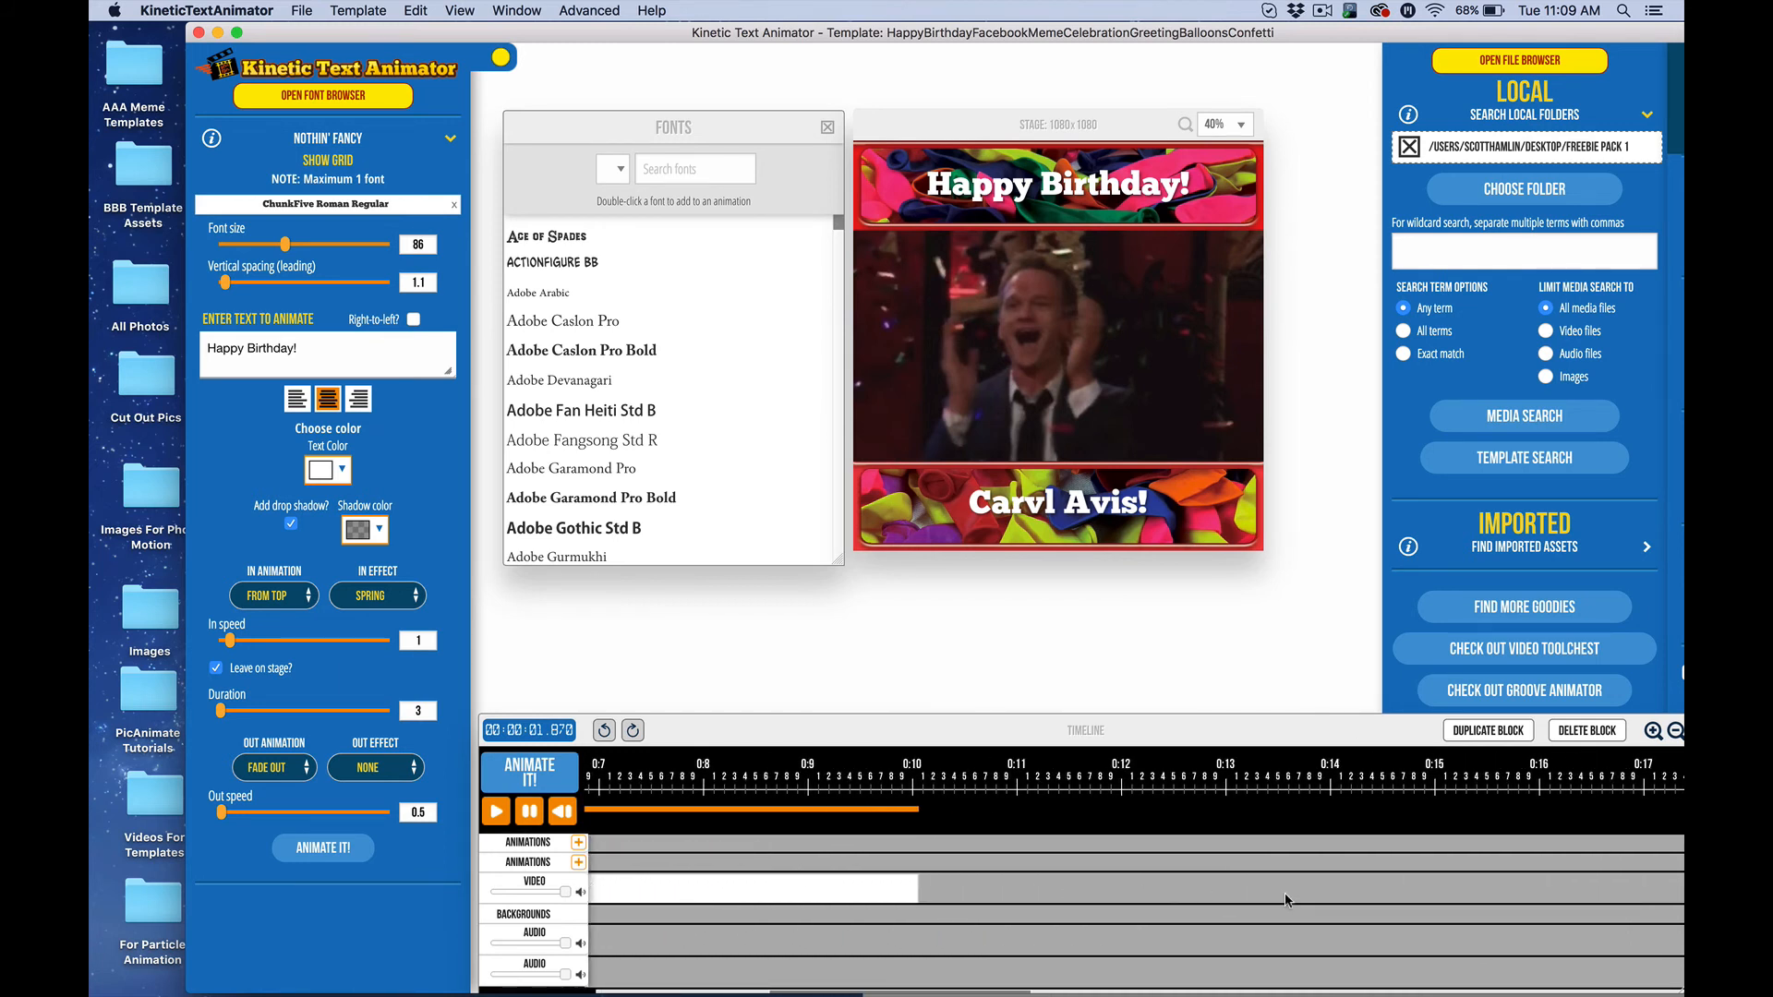
pyautogui.hscroll(-7, 1286, 900)
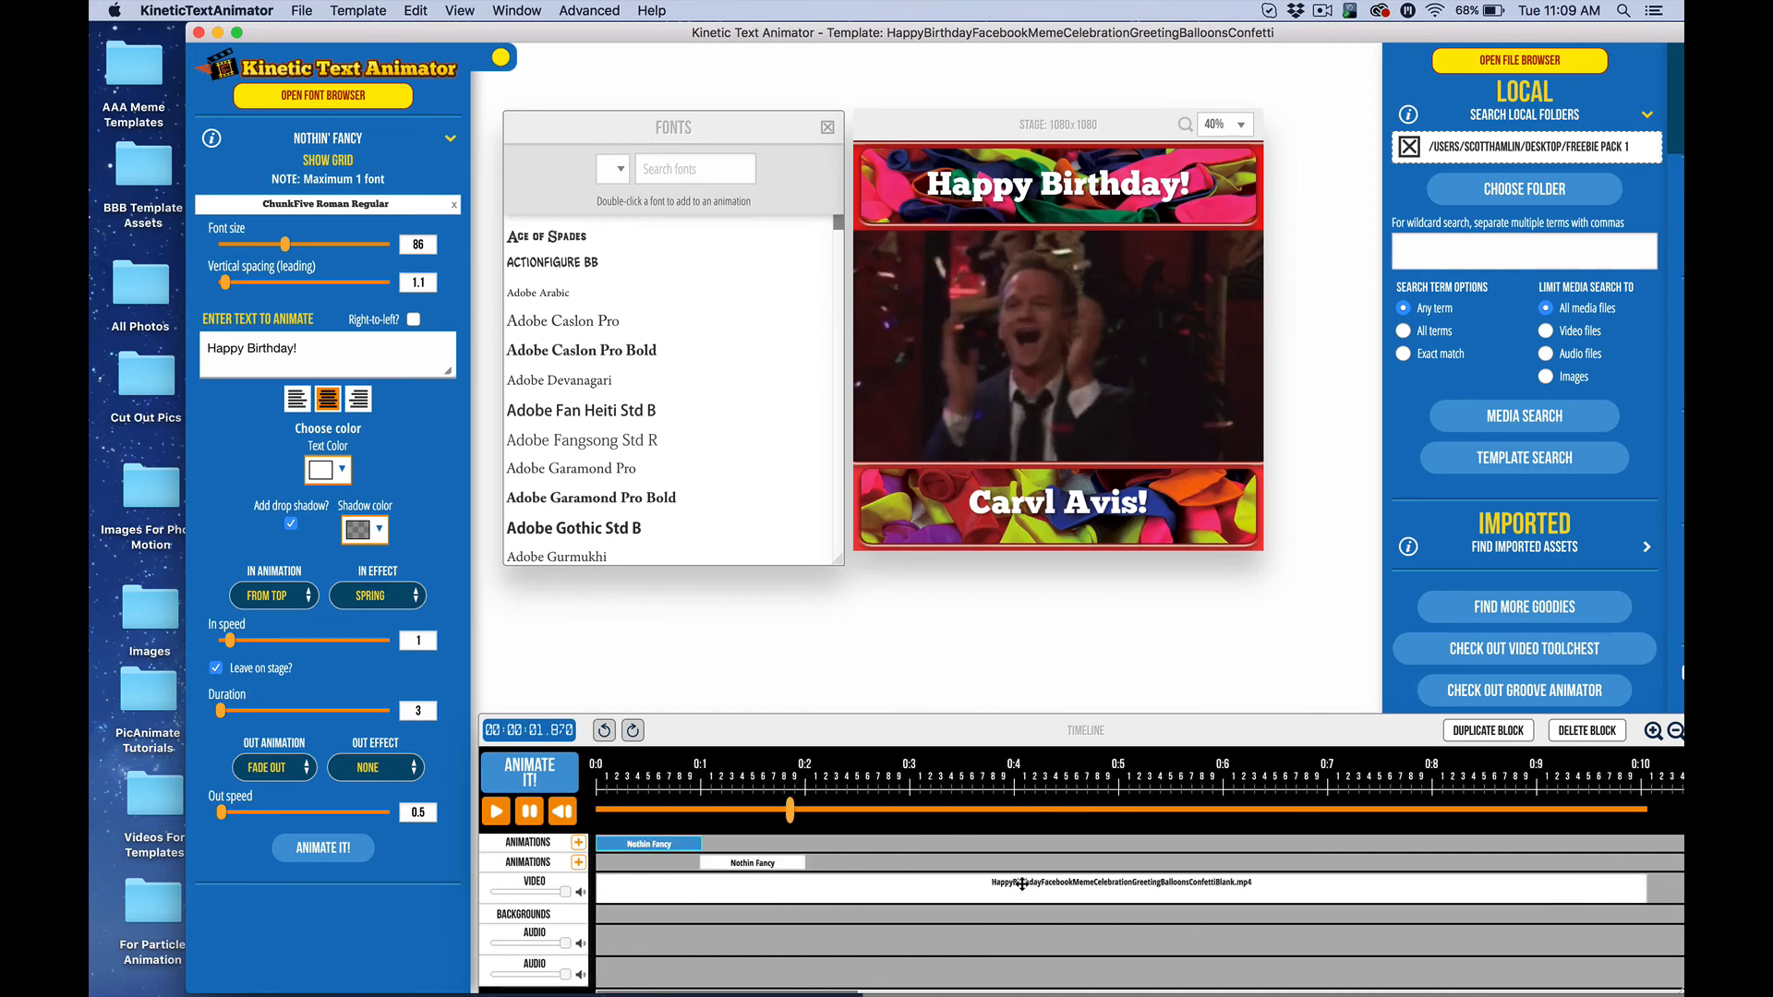
pyautogui.hscroll(2, 1011, 892)
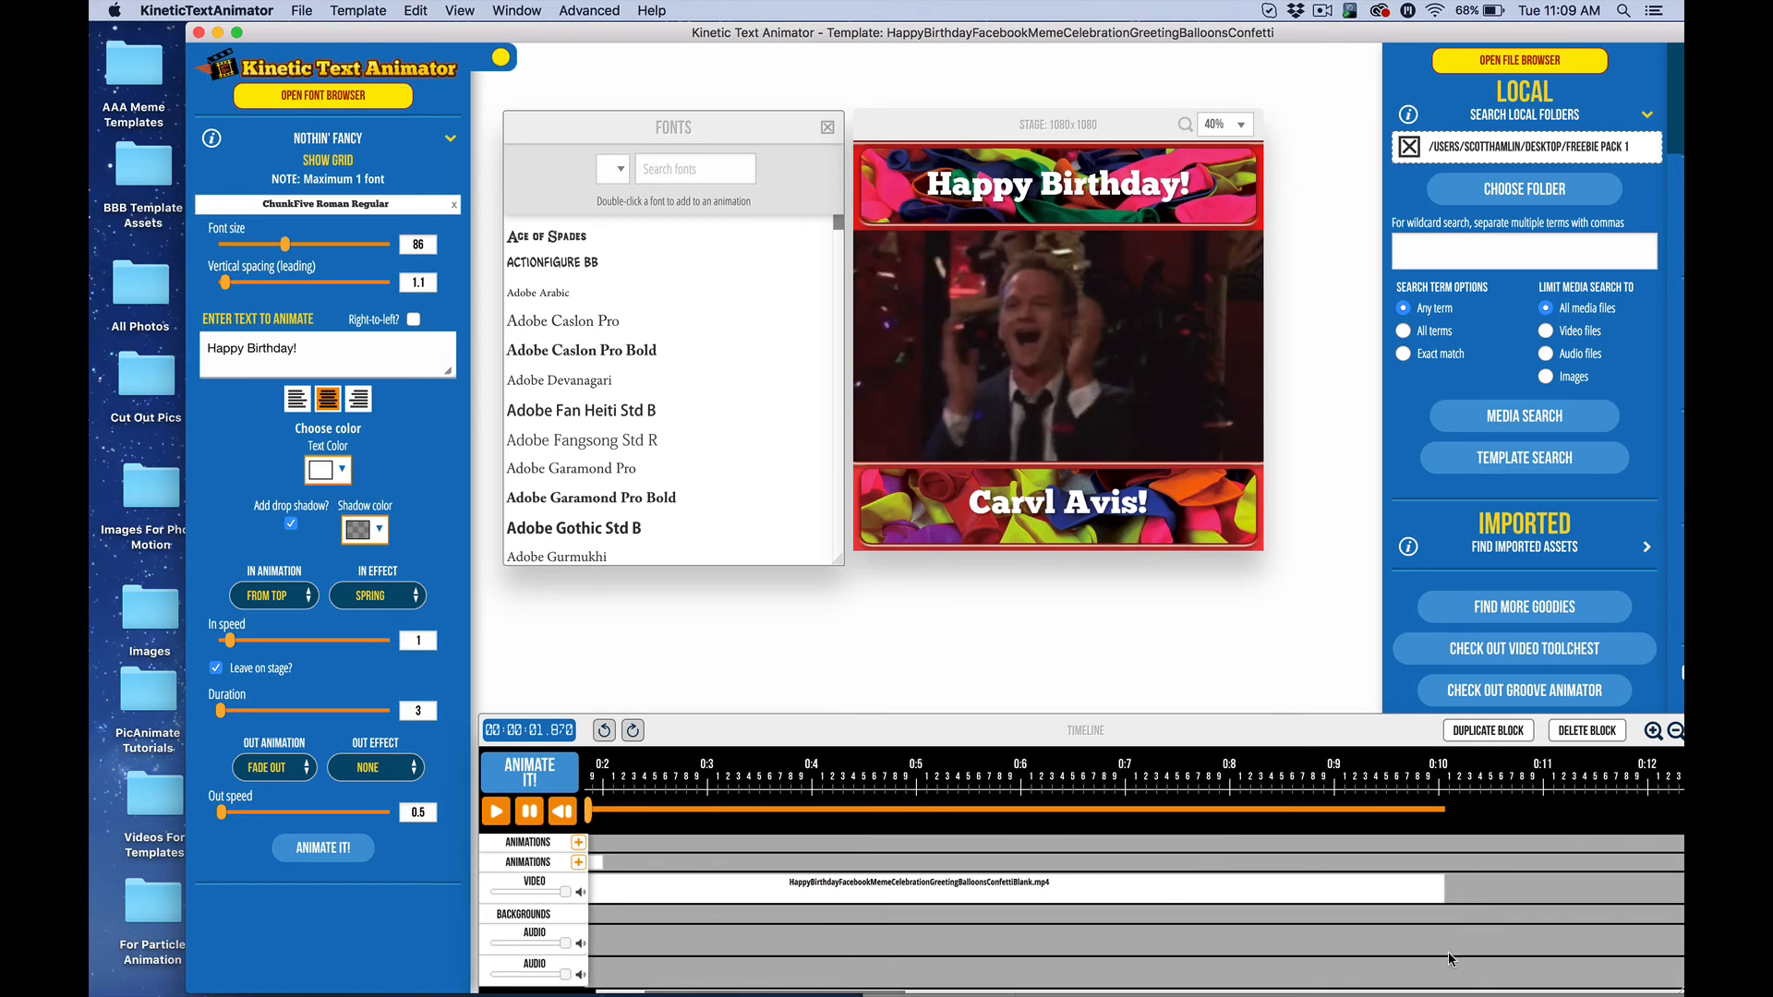
pyautogui.hscroll(10, 1450, 959)
pyautogui.hscroll(1, 1450, 959)
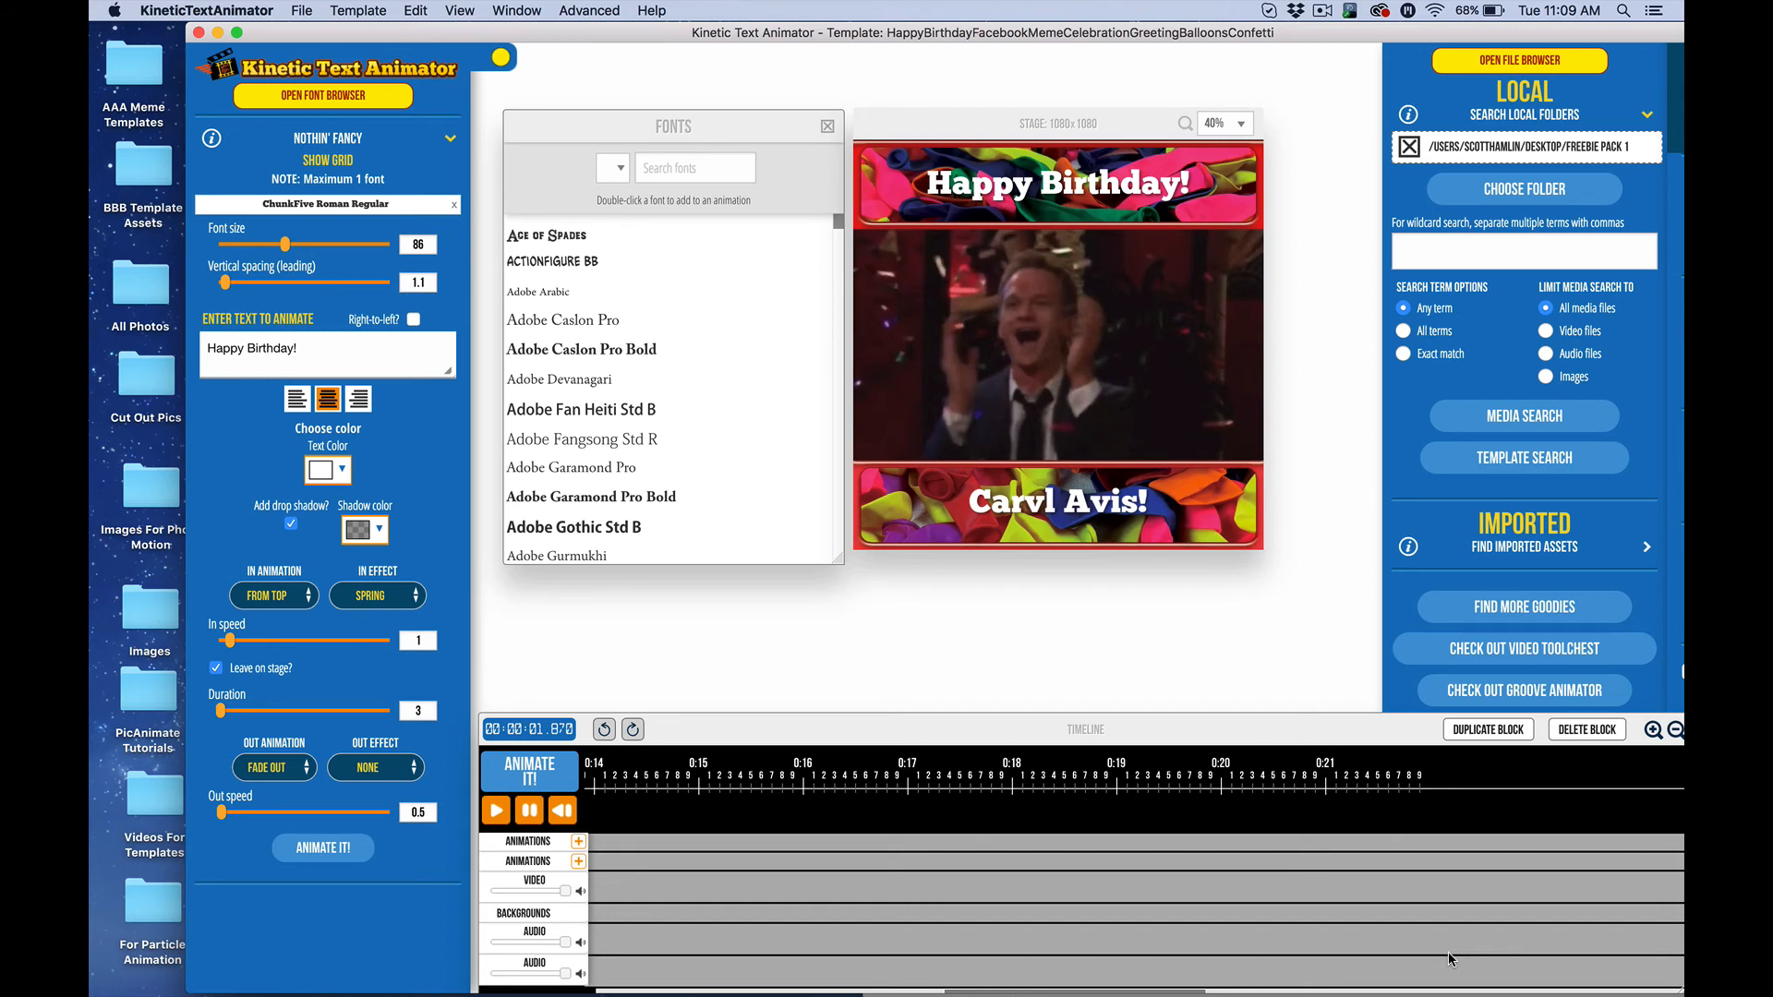
pyautogui.hscroll(-12, 1284, 944)
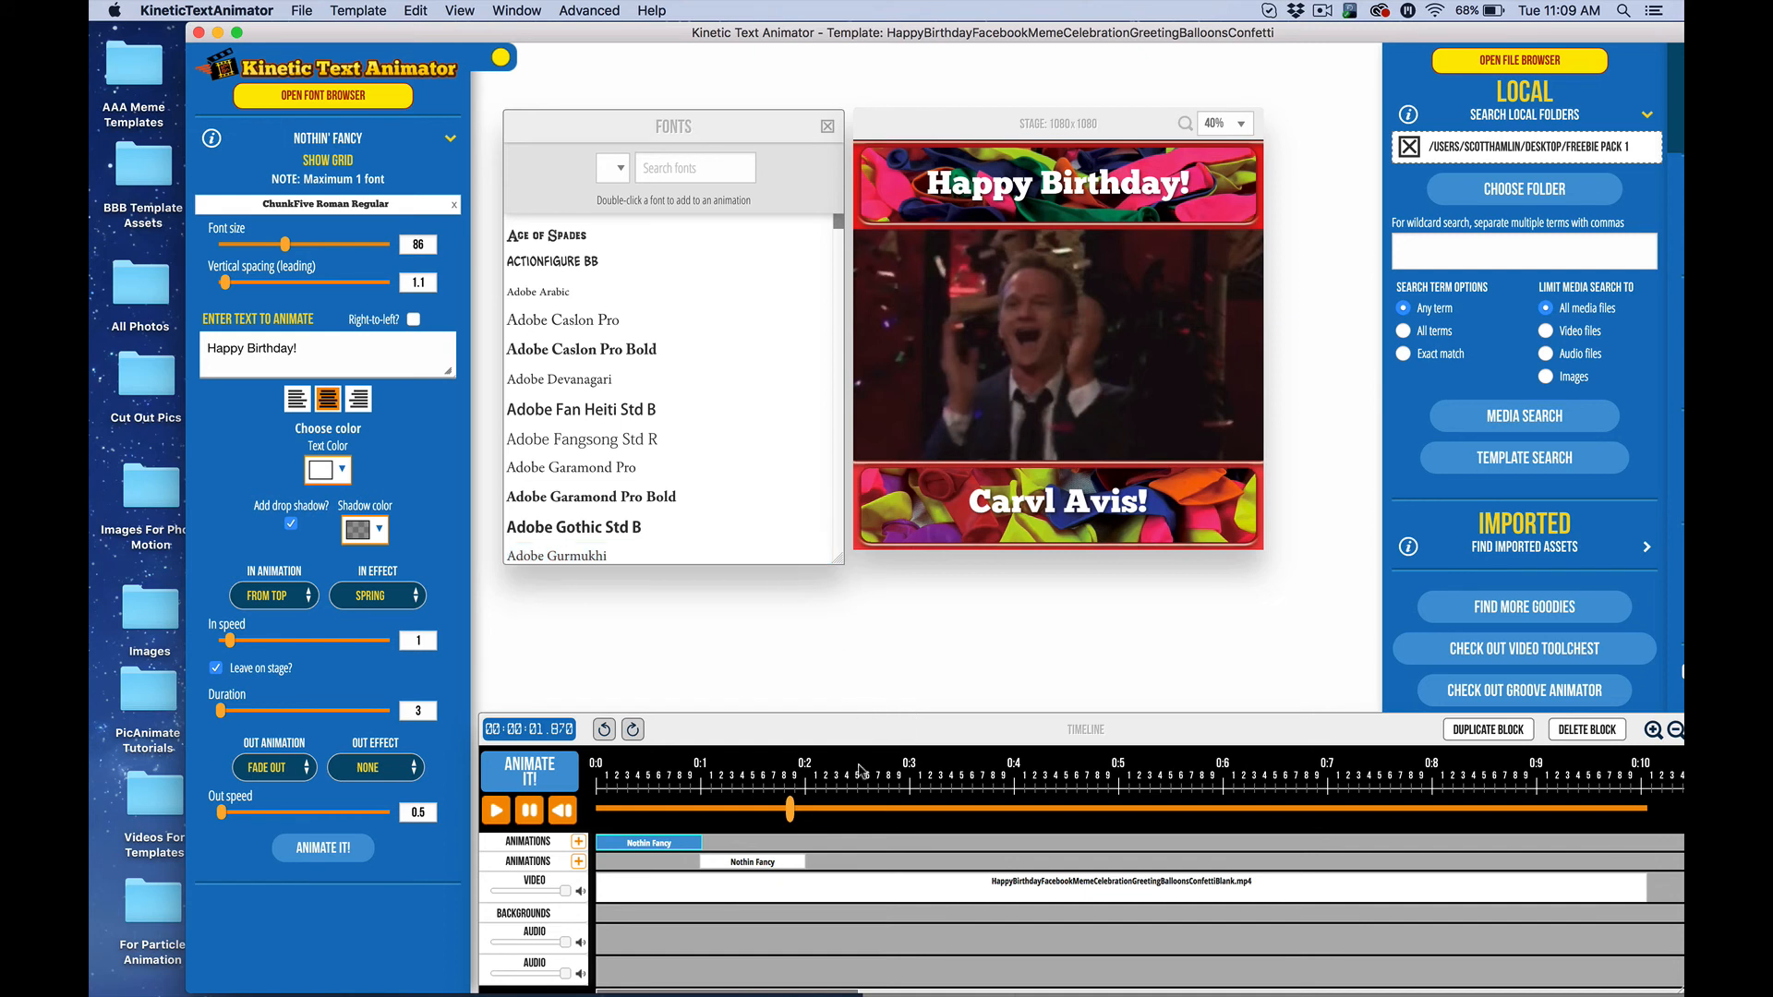
pyautogui.hscroll(2, 774, 905)
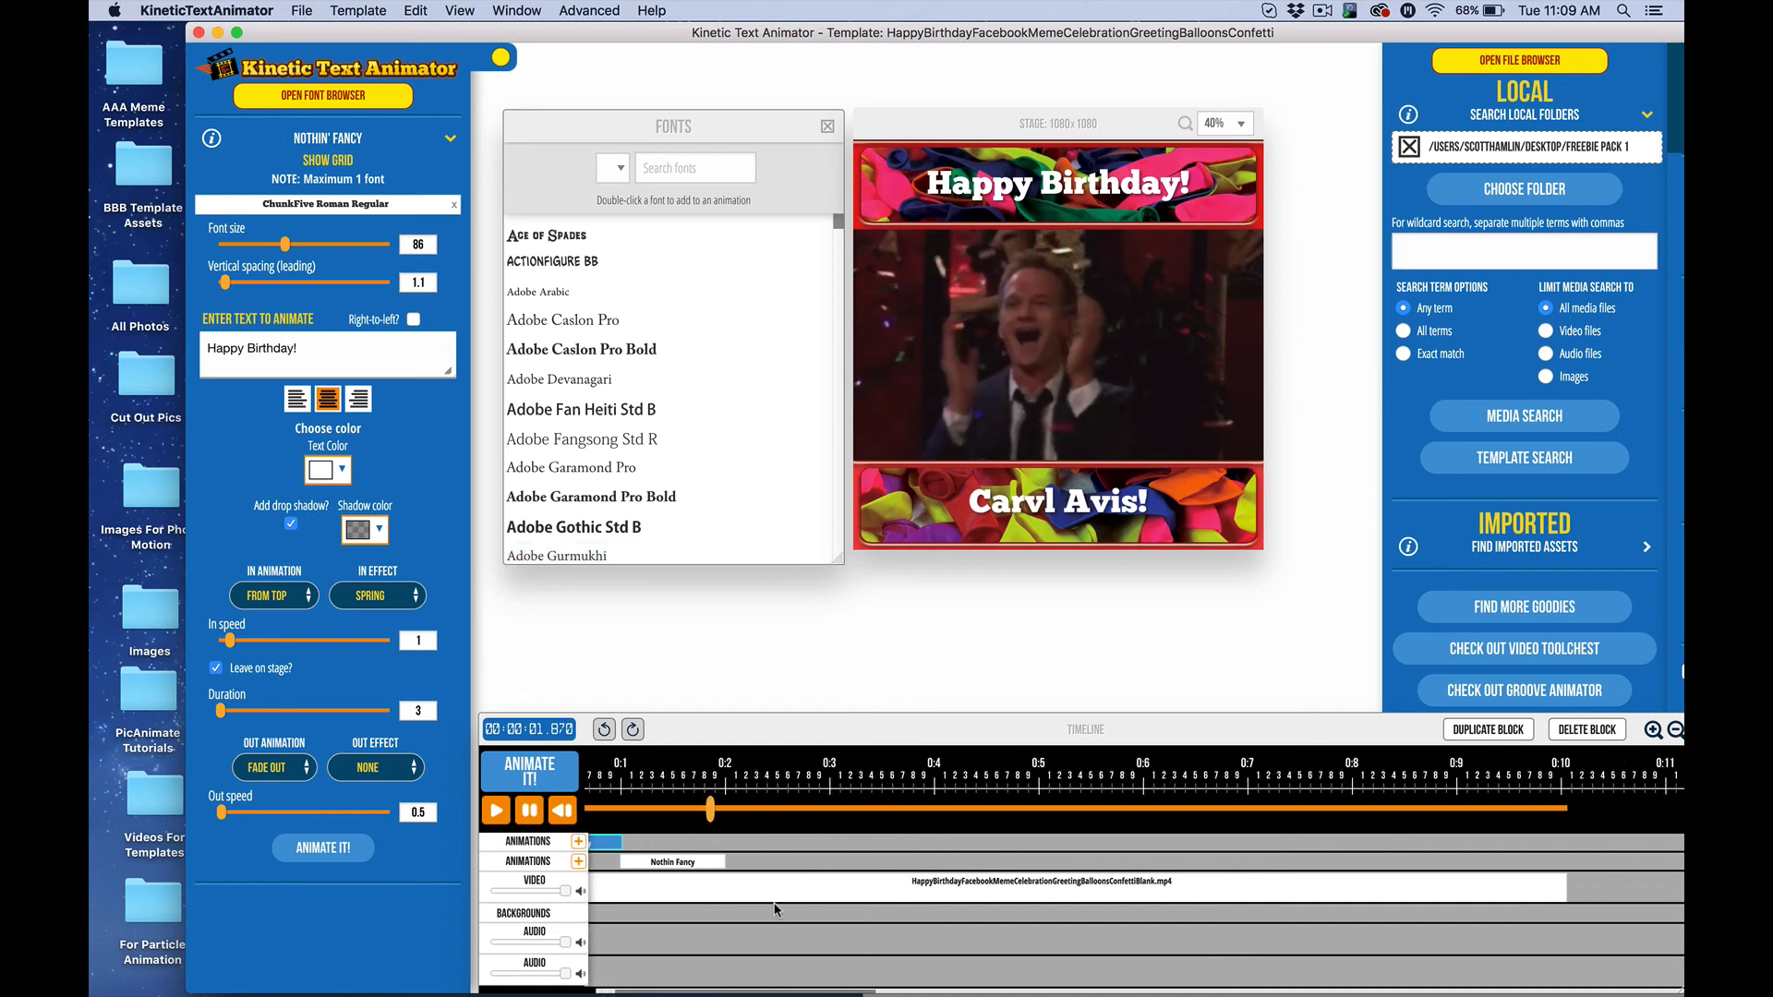
pyautogui.hscroll(-2, 853, 800)
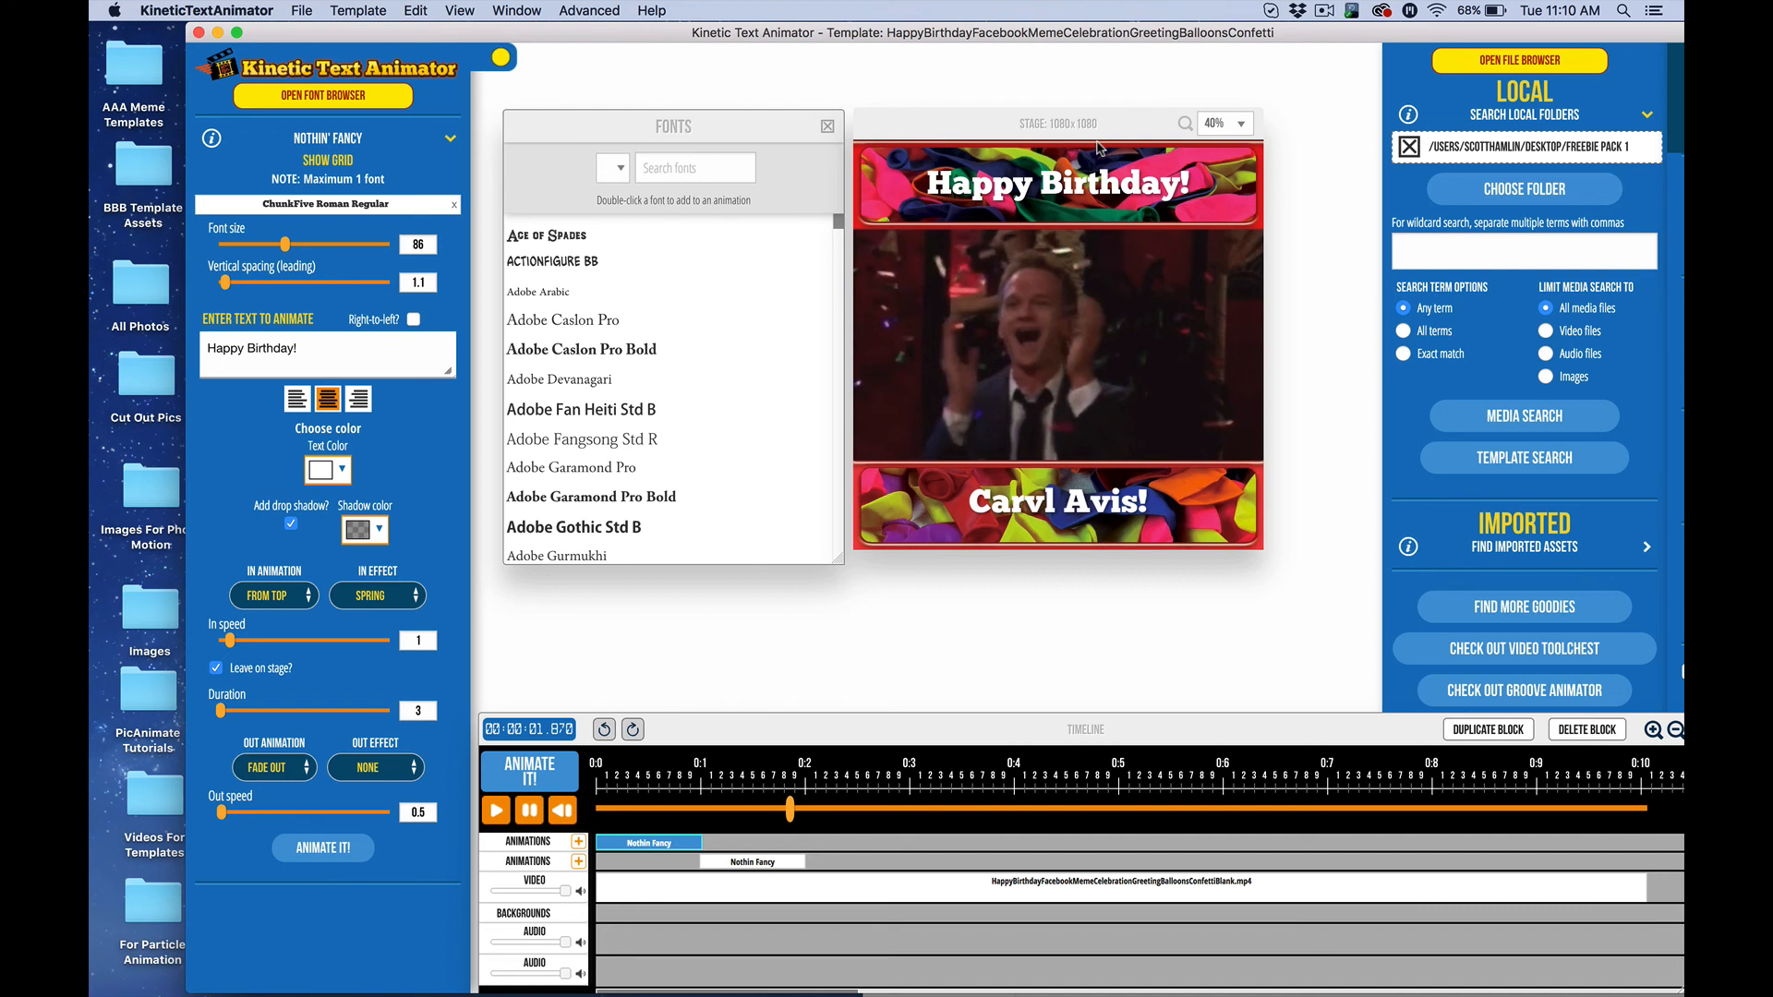
# Drag the Kinetic Text Animator window about 96 px left to reveal its right-hand panels
pyautogui.moveTo(1034, 980)
pyautogui.moveTo(652, 35); pyautogui.dragTo(564, 33)
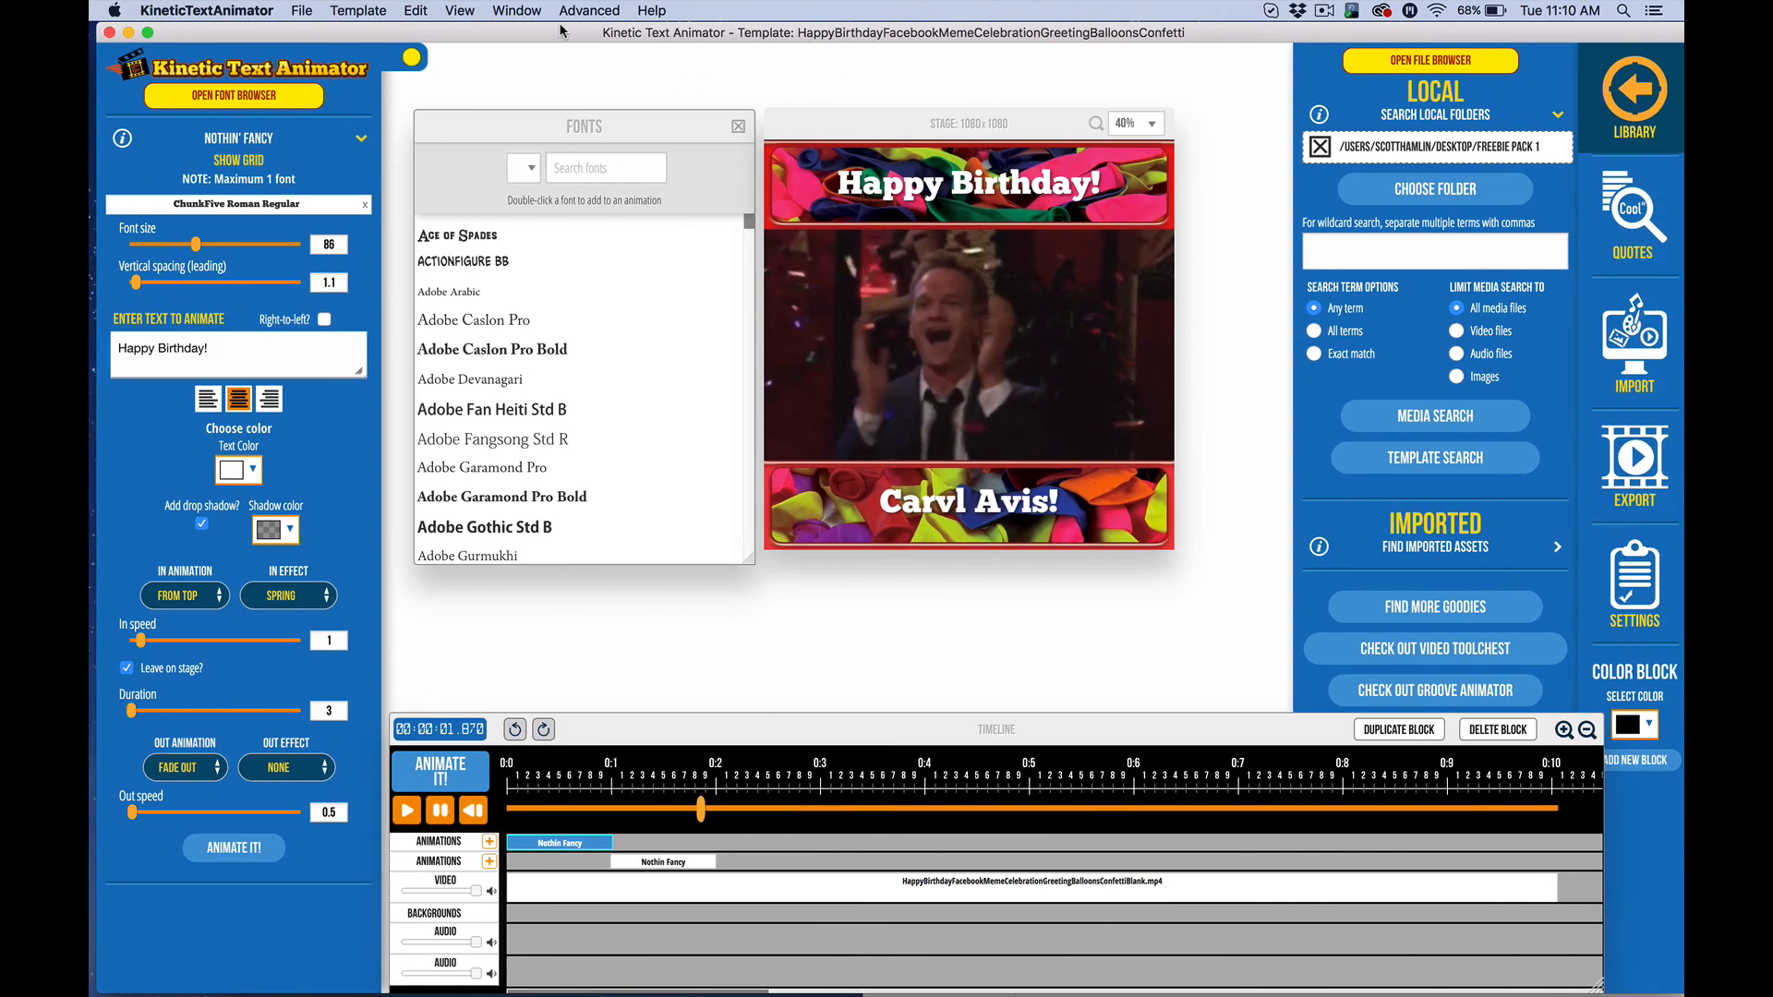